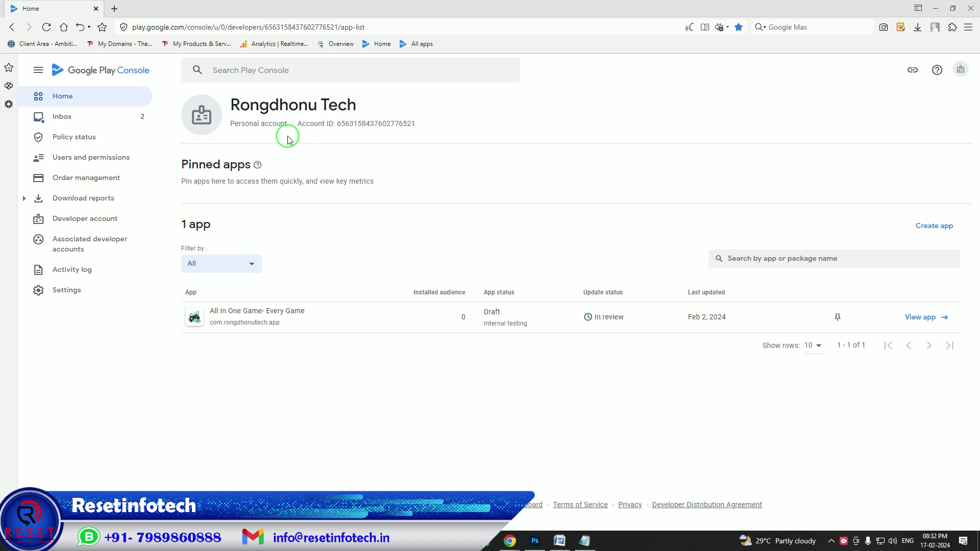
# - Start creating a new app and name it Jewel Quest Elite, copying the name from the Notepad document
pyautogui.click(933, 226)
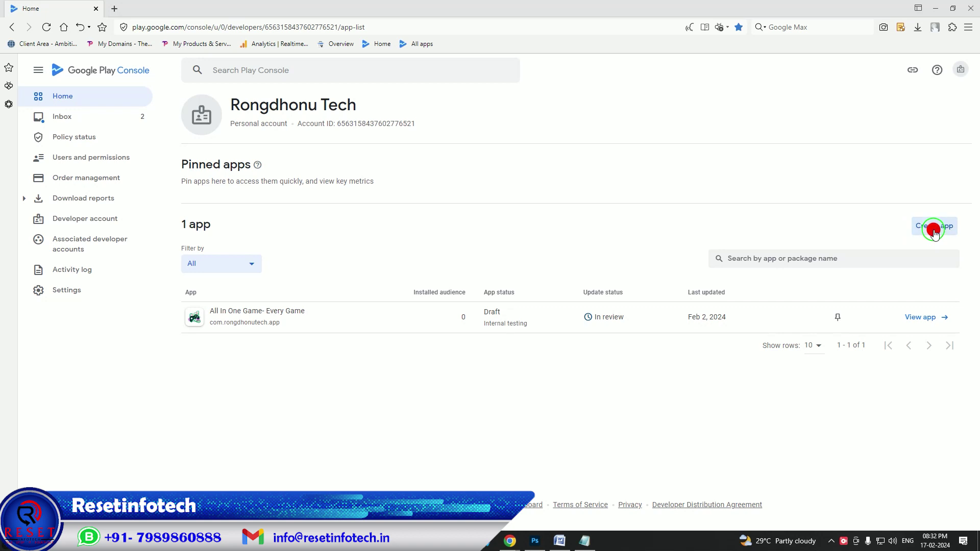
pyautogui.click(585, 541)
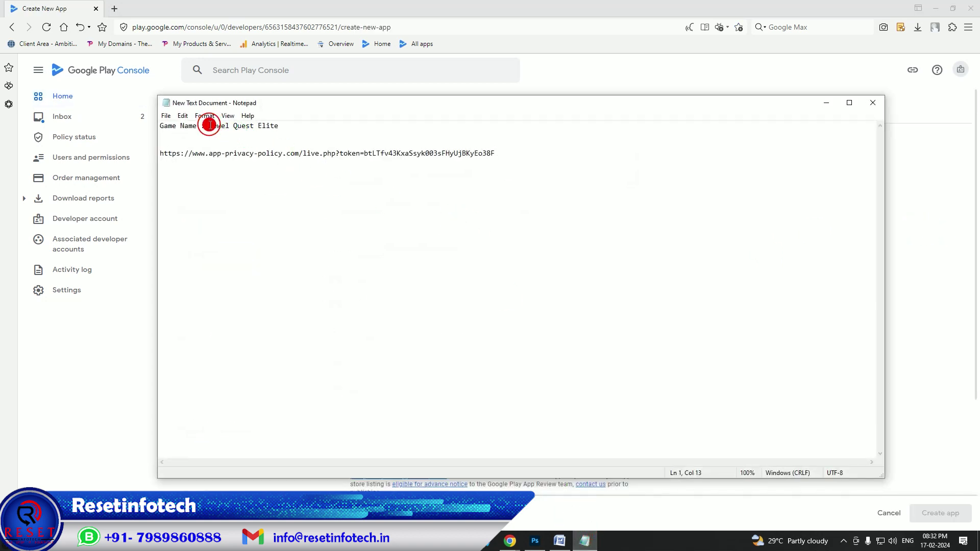
pyautogui.moveTo(210, 125); pyautogui.dragTo(280, 124)
pyautogui.hotkey('ctrl', 'c')
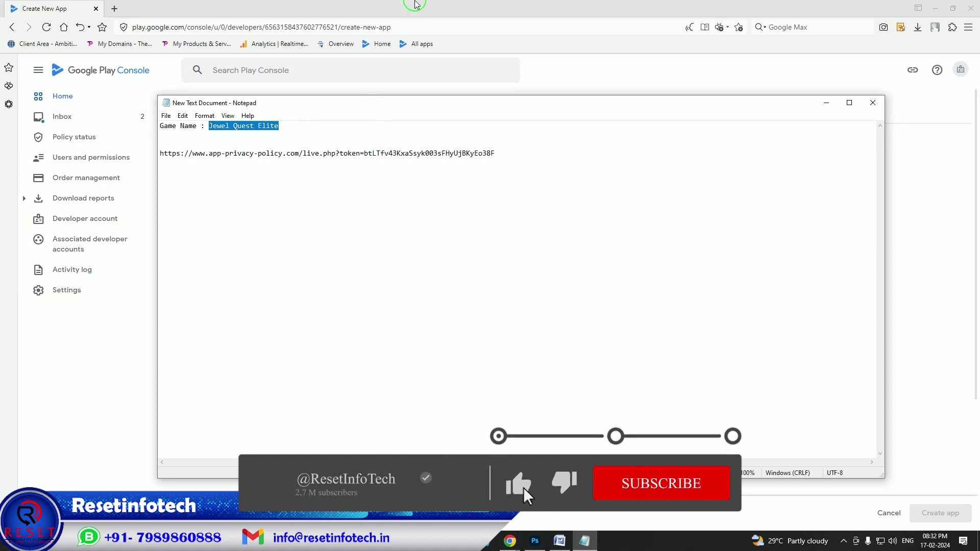
pyautogui.click(416, 5)
pyautogui.click(444, 169)
pyautogui.hotkey('ctrl', 'v')
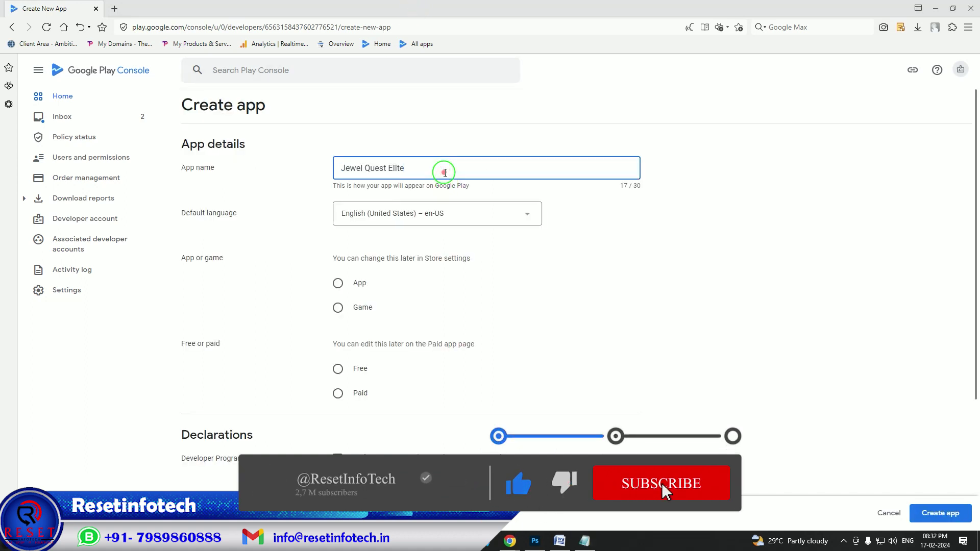
# - Define the app as a free game, accept the Developer Program Policies and US export laws declarations, and create it
pyautogui.click(338, 307)
pyautogui.scroll(-2, 442, 307)
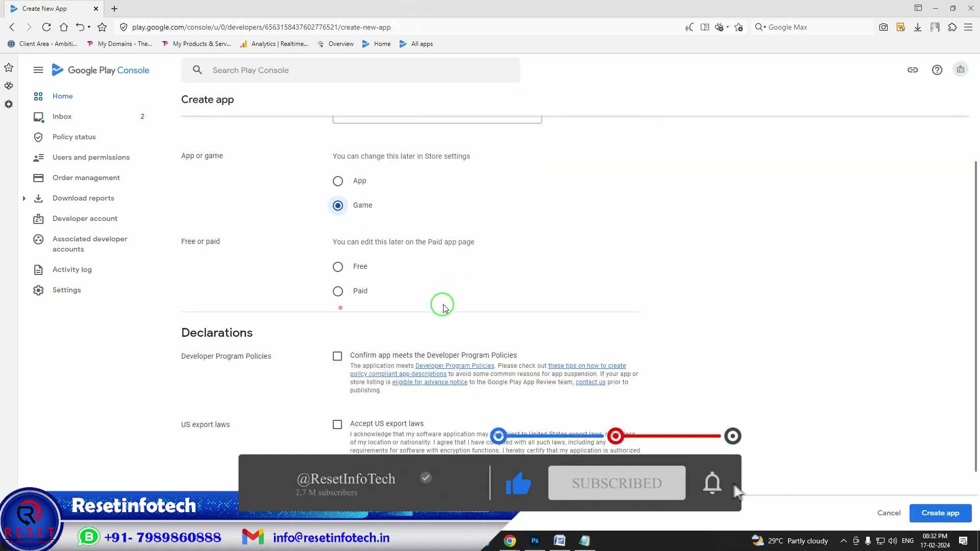
pyautogui.click(338, 267)
pyautogui.click(336, 403)
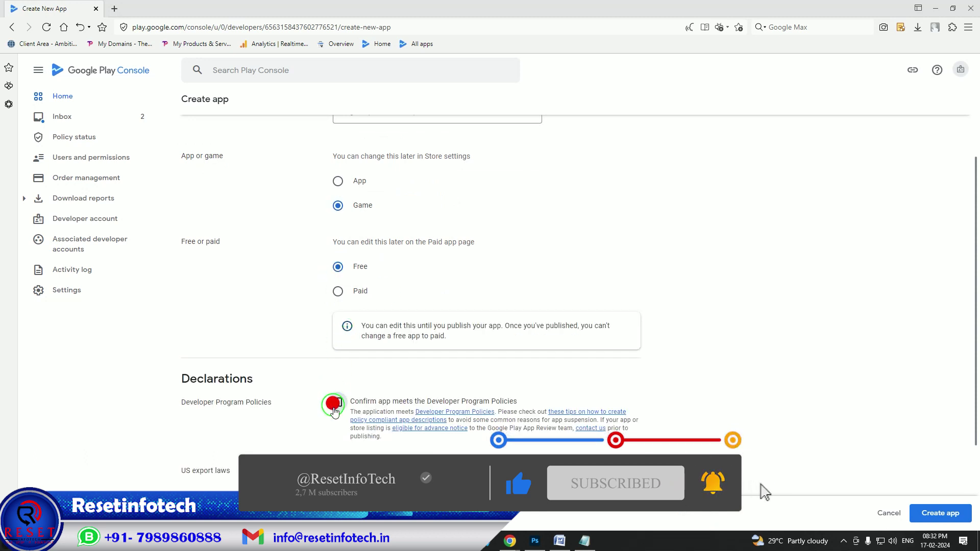
pyautogui.click(338, 470)
pyautogui.scroll(-2, 714, 382)
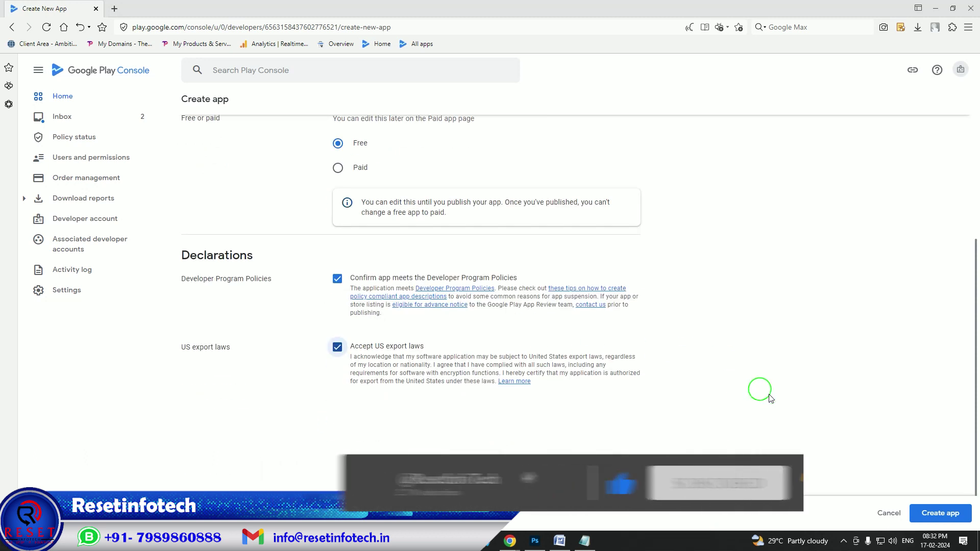
pyautogui.click(940, 513)
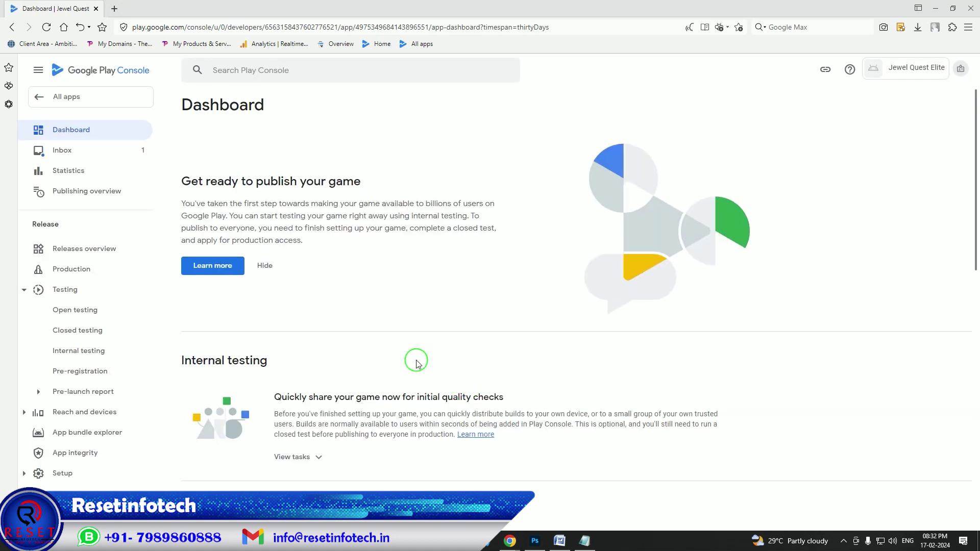
# - Show the tasks for finishing the game's setup and open the privacy policy task
pyautogui.scroll(-5, 417, 363)
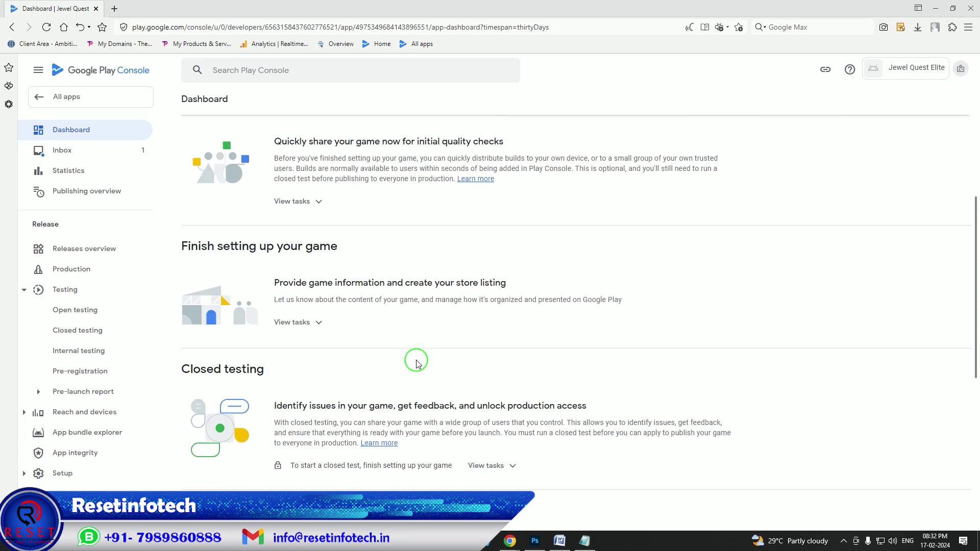
pyautogui.scroll(-5, 416, 363)
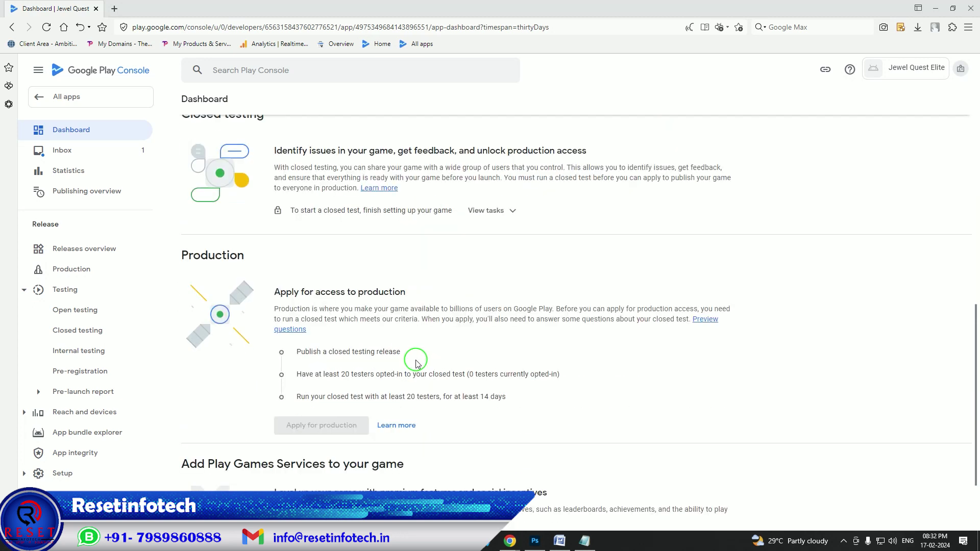
pyautogui.scroll(-1, 417, 363)
pyautogui.scroll(4, 416, 364)
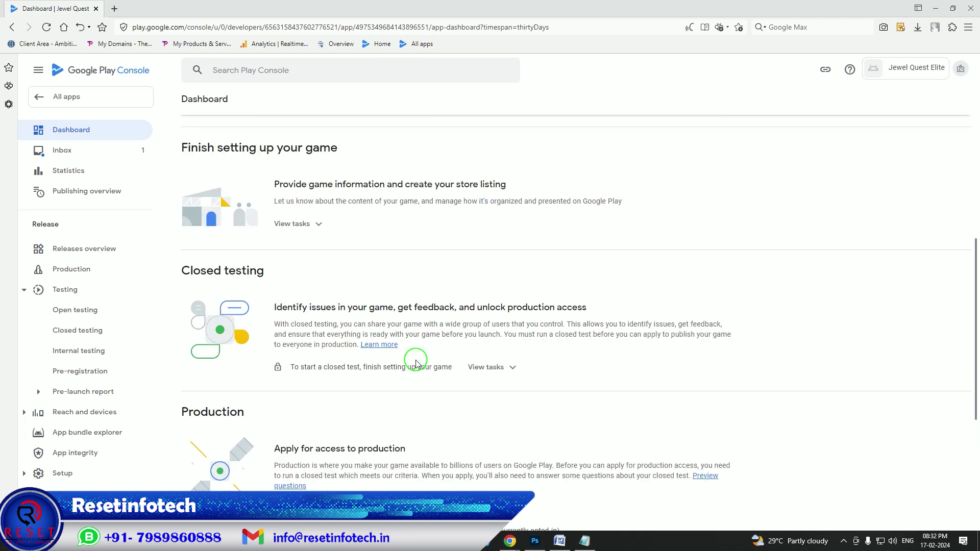
pyautogui.scroll(3, 415, 360)
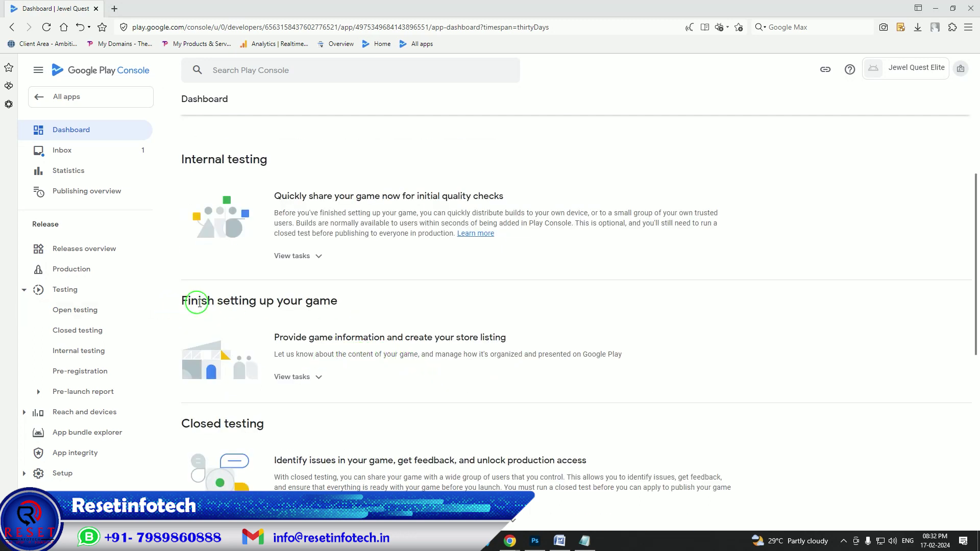
pyautogui.click(312, 383)
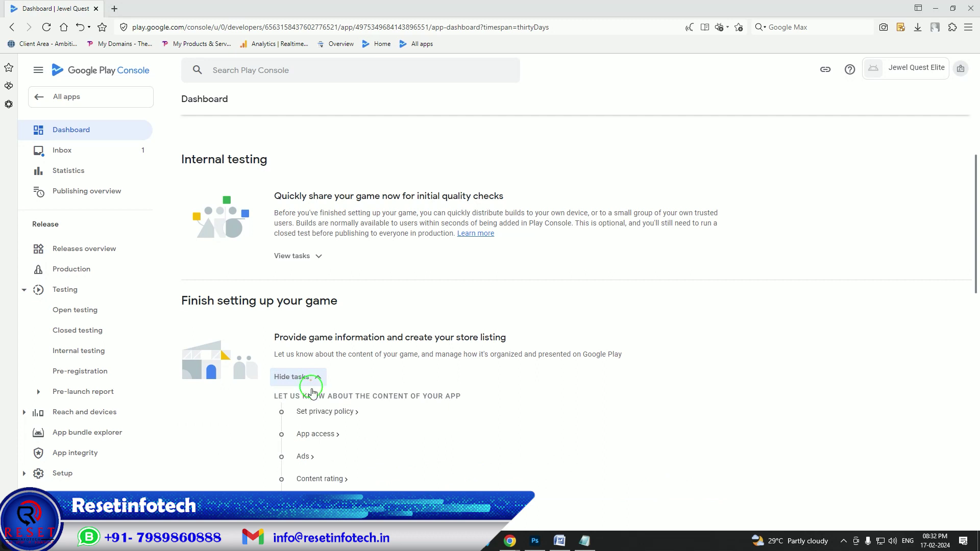
pyautogui.click(317, 412)
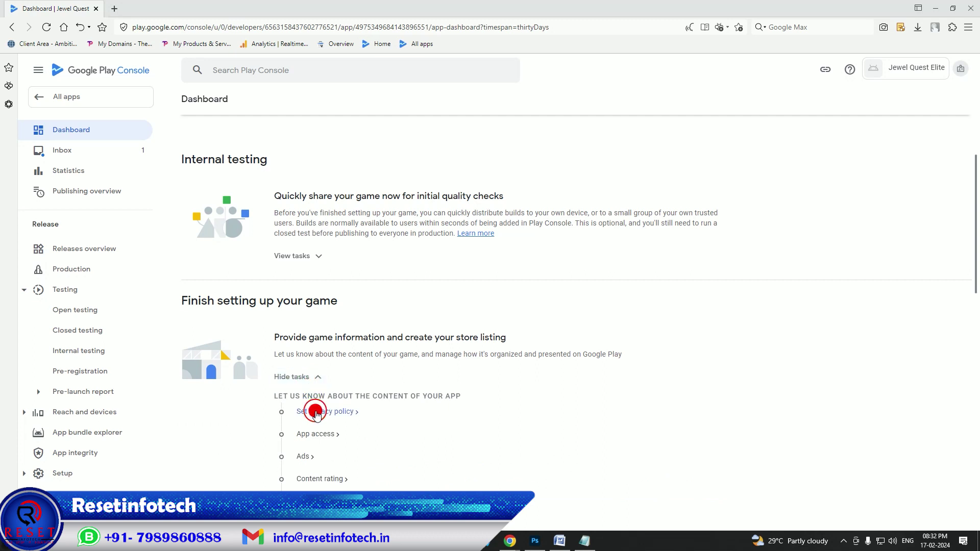
# - Copy the privacy policy URL from Notepad into the Privacy Policy form, save it, and return to the dashboard
pyautogui.click(585, 542)
pyautogui.moveTo(494, 153); pyautogui.dragTo(156, 153)
pyautogui.hotkey('ctrl', 'c')
pyautogui.click(279, 11)
pyautogui.click(313, 216)
pyautogui.hotkey('ctrl', 'v')
pyautogui.click(951, 513)
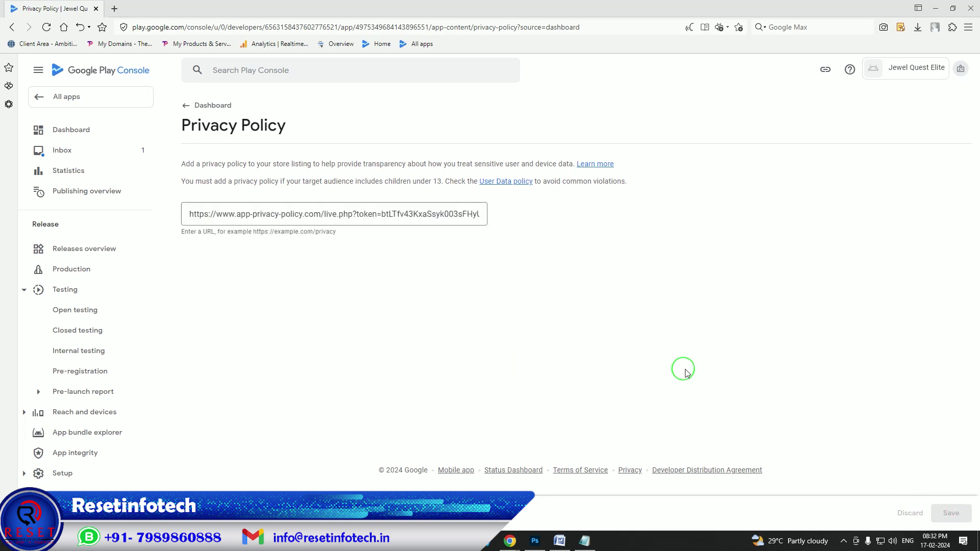
pyautogui.click(187, 105)
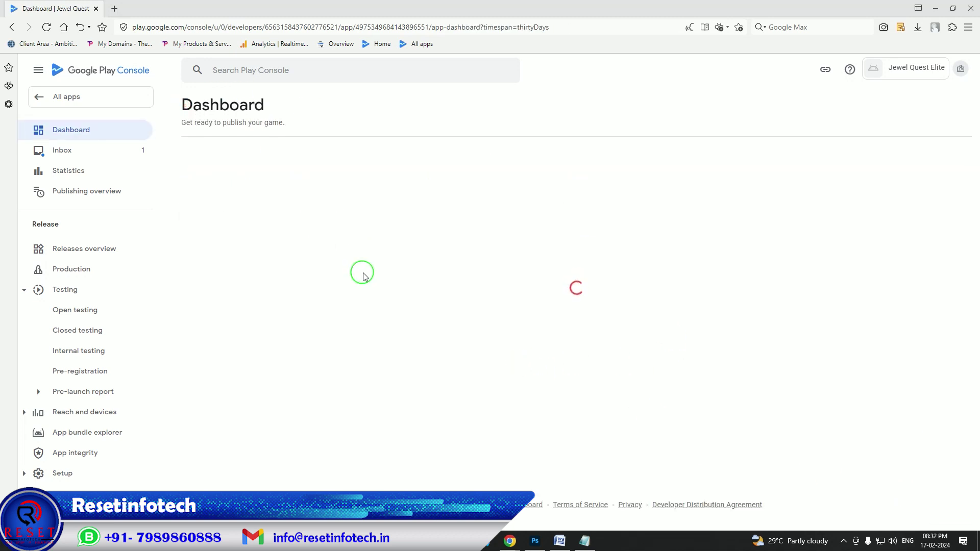
# - Declare in App access that all functionality is available without any access restrictions, save, and return to the dashboard
pyautogui.scroll(-2, 363, 278)
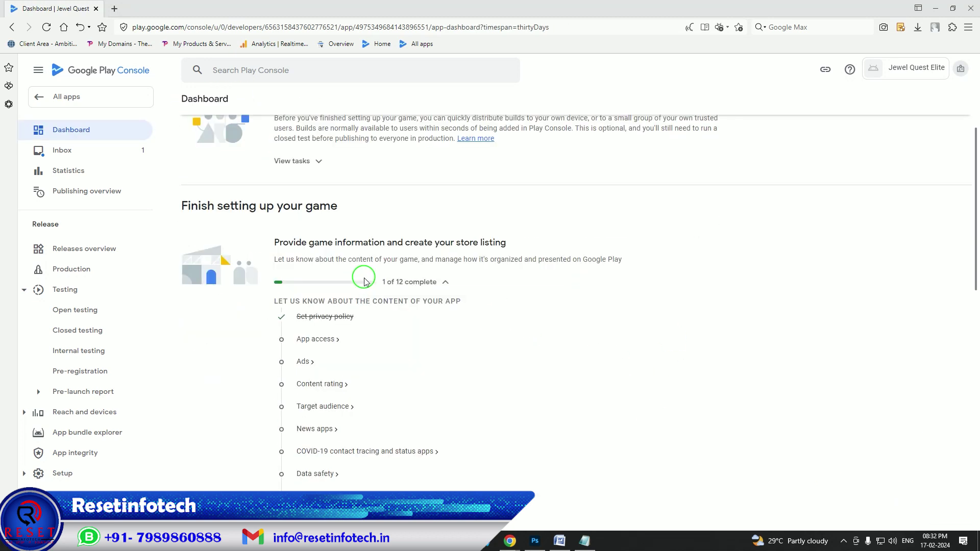
pyautogui.click(322, 339)
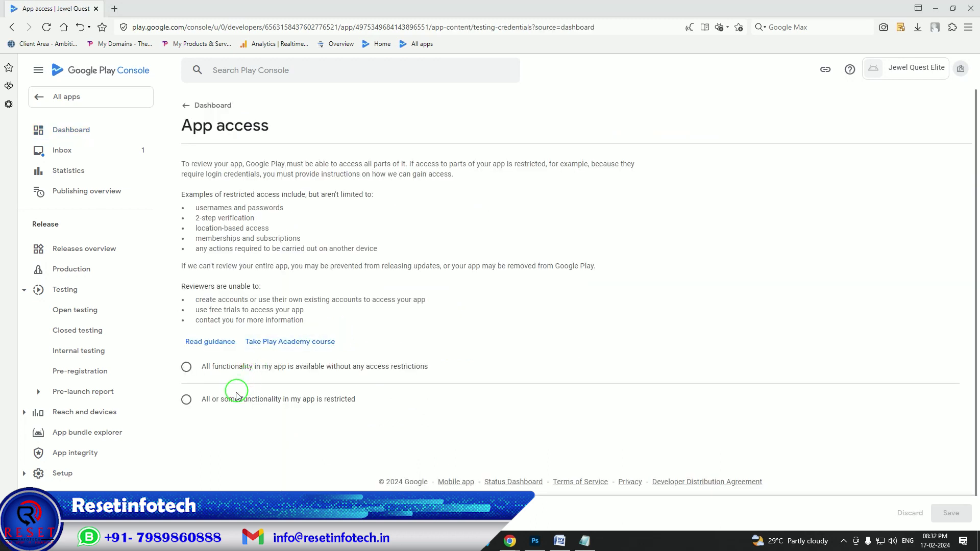
pyautogui.click(186, 367)
pyautogui.click(952, 517)
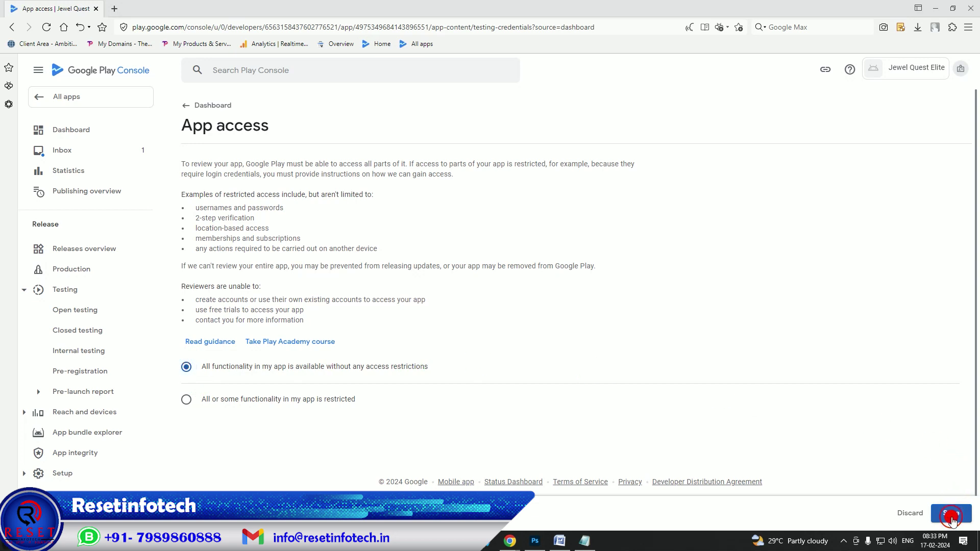
pyautogui.click(186, 107)
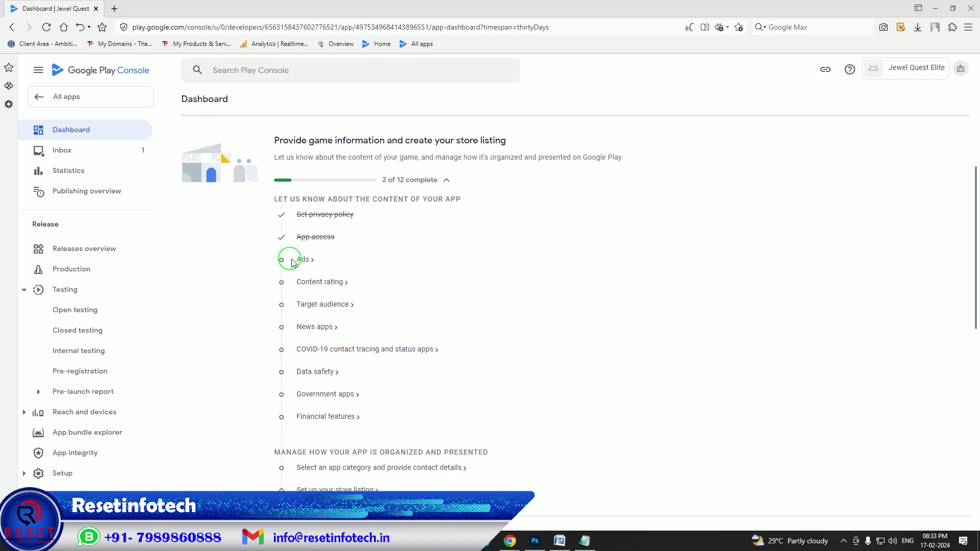
# - Declare in the Ads task that the app contains ads, save, and return to the dashboard
pyautogui.click(301, 260)
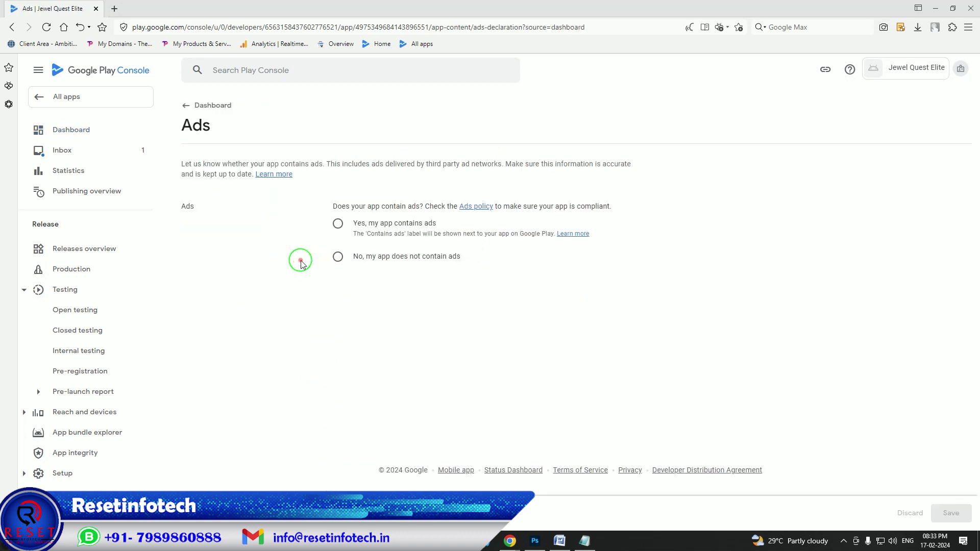
pyautogui.click(336, 224)
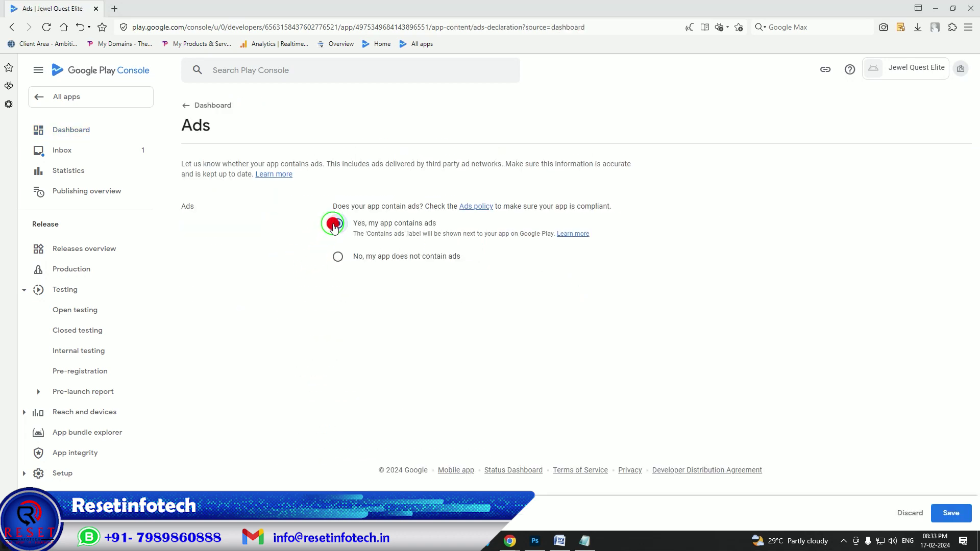
pyautogui.click(934, 506)
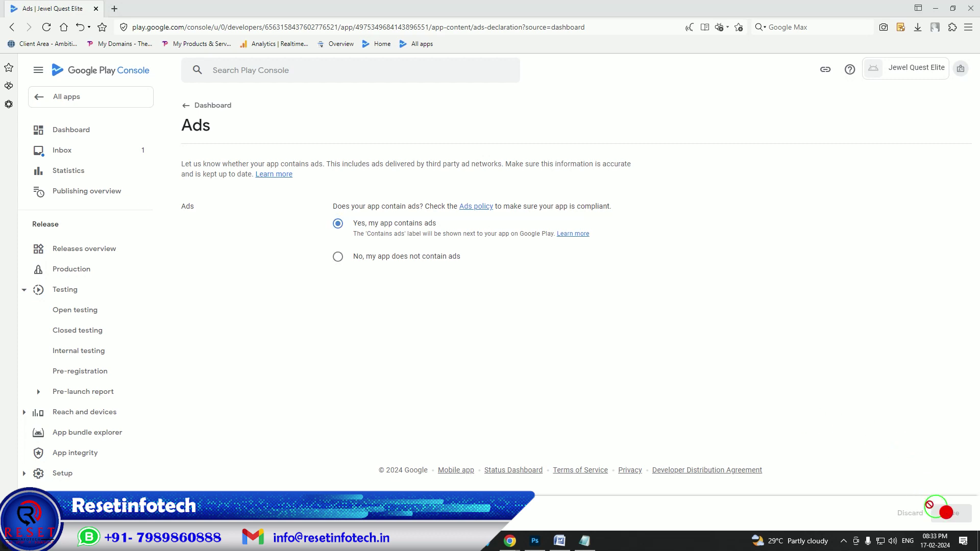
pyautogui.click(187, 109)
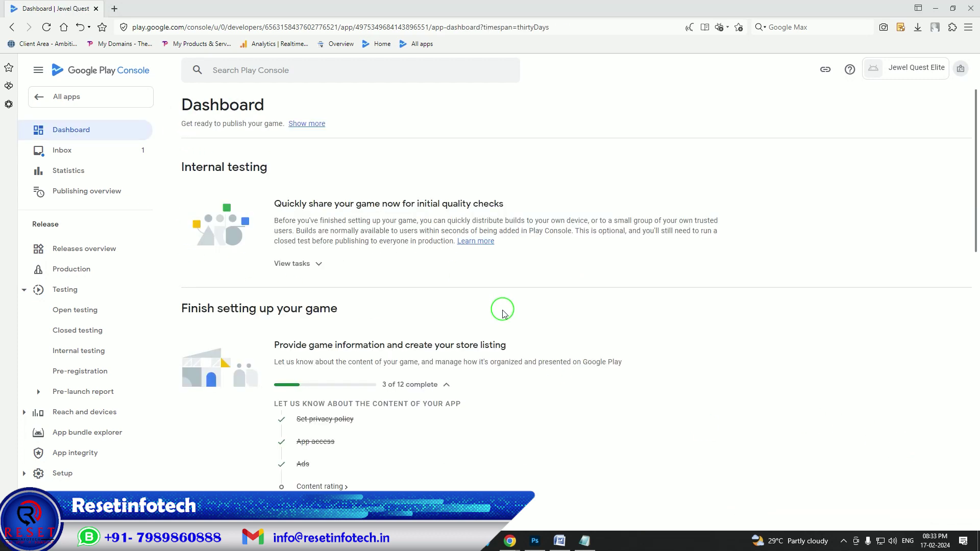
# - Start the content rating questionnaire and check the signed-in account's email address for its contact field
pyautogui.scroll(-4, 503, 313)
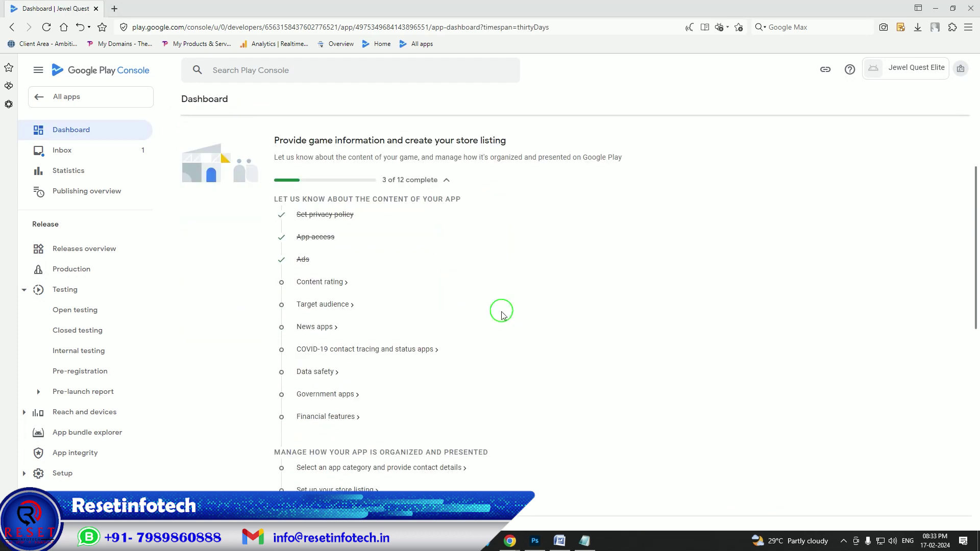
pyautogui.click(327, 283)
pyautogui.click(219, 290)
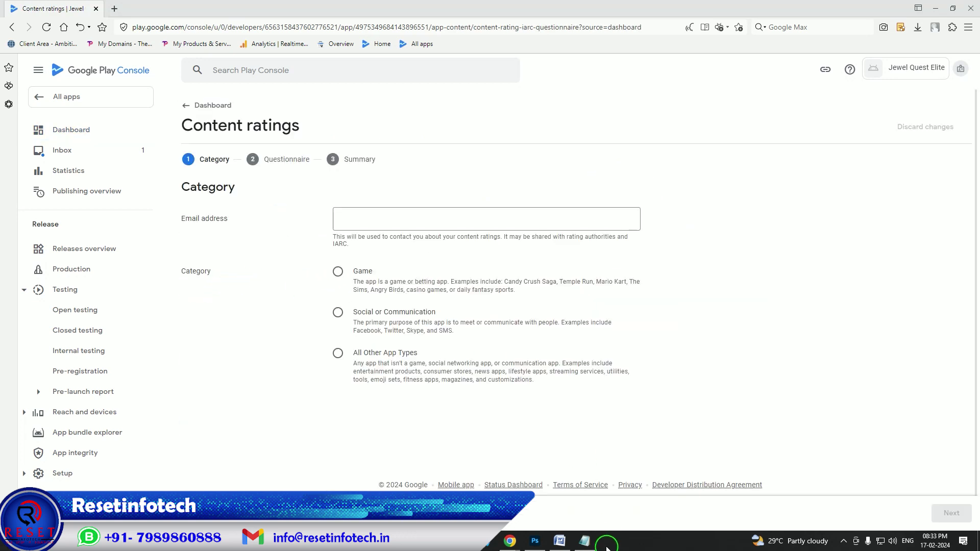
pyautogui.click(961, 74)
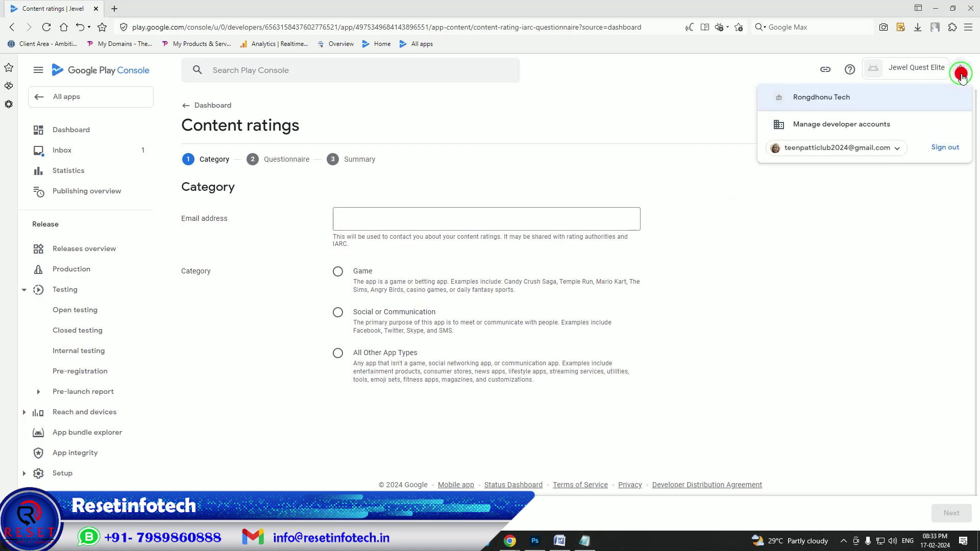
pyautogui.click(657, 111)
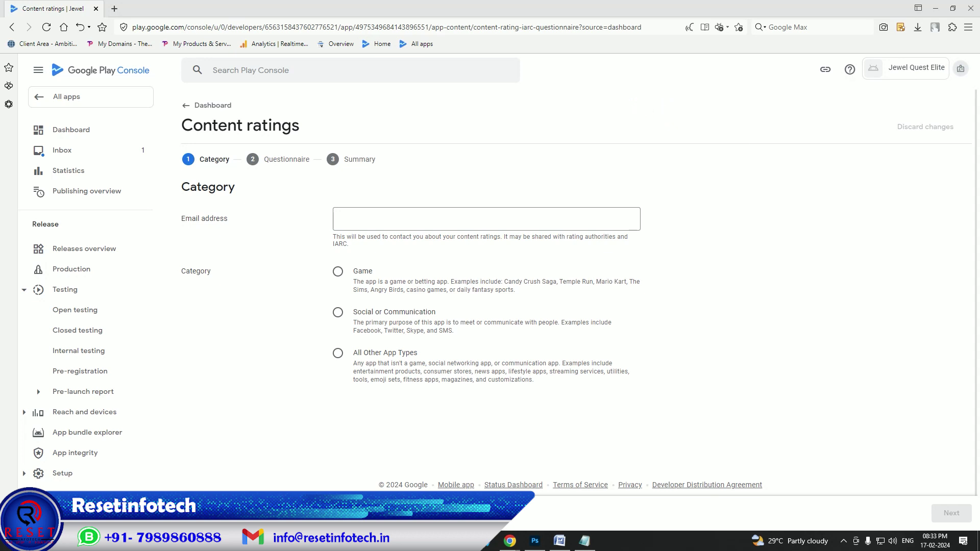
pyautogui.click(364, 213)
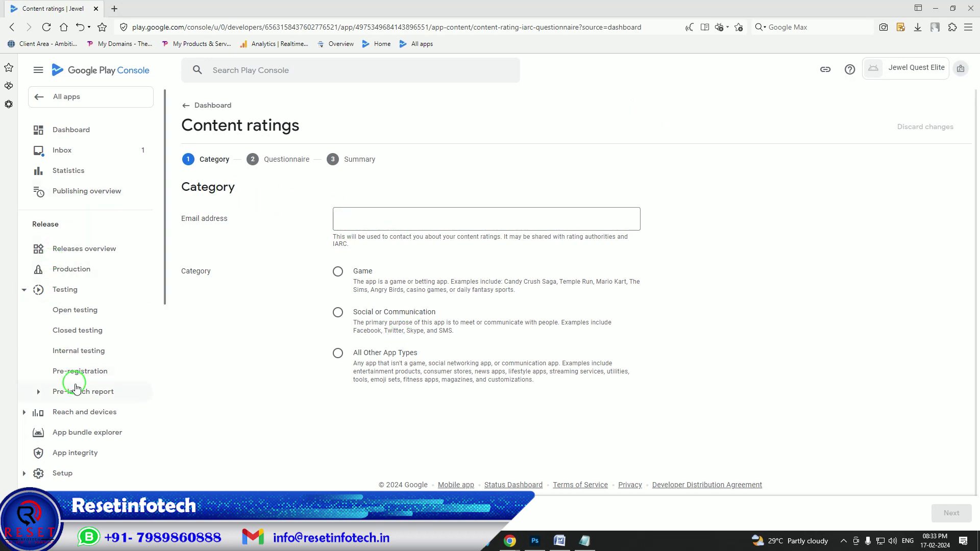
# - Open the game's dashboard in a new browser tab and switch to it
pyautogui.scroll(-4, 71, 387)
pyautogui.scroll(-1, 76, 390)
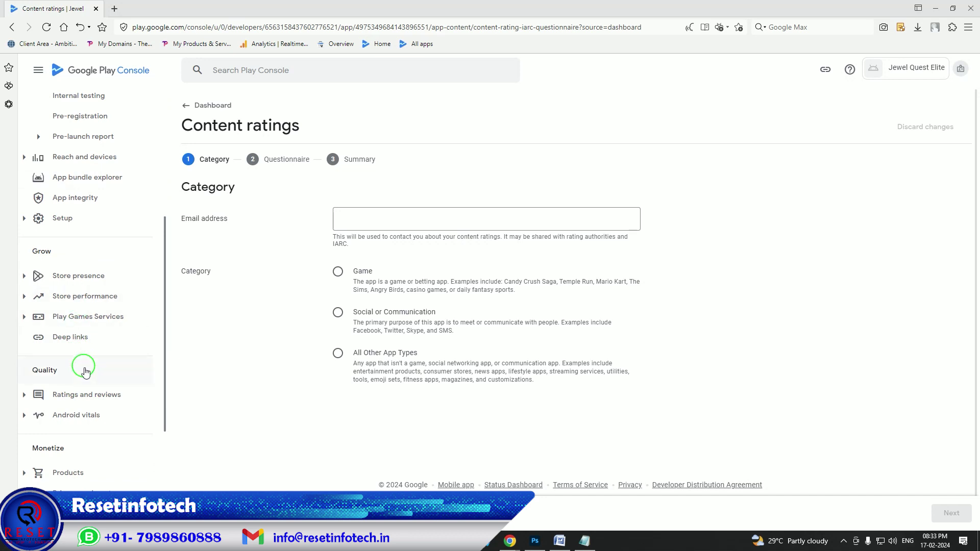
pyautogui.scroll(-3, 81, 357)
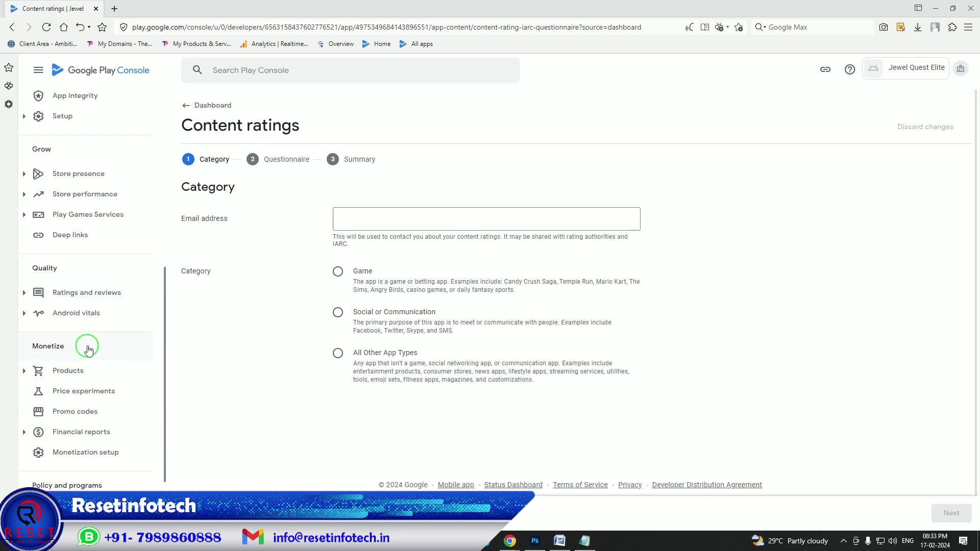
pyautogui.scroll(7, 77, 342)
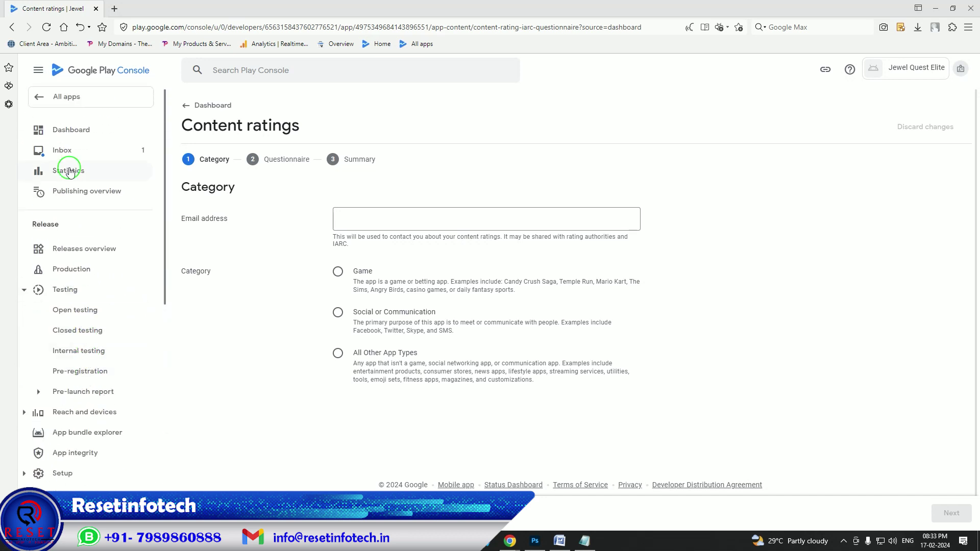
pyautogui.rightClick(67, 130)
pyautogui.click(88, 136)
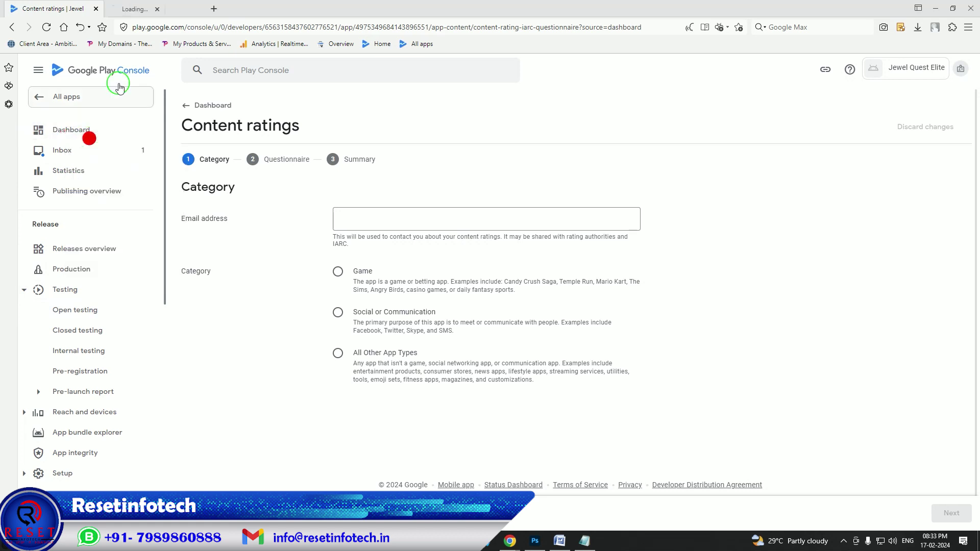
pyautogui.click(127, 7)
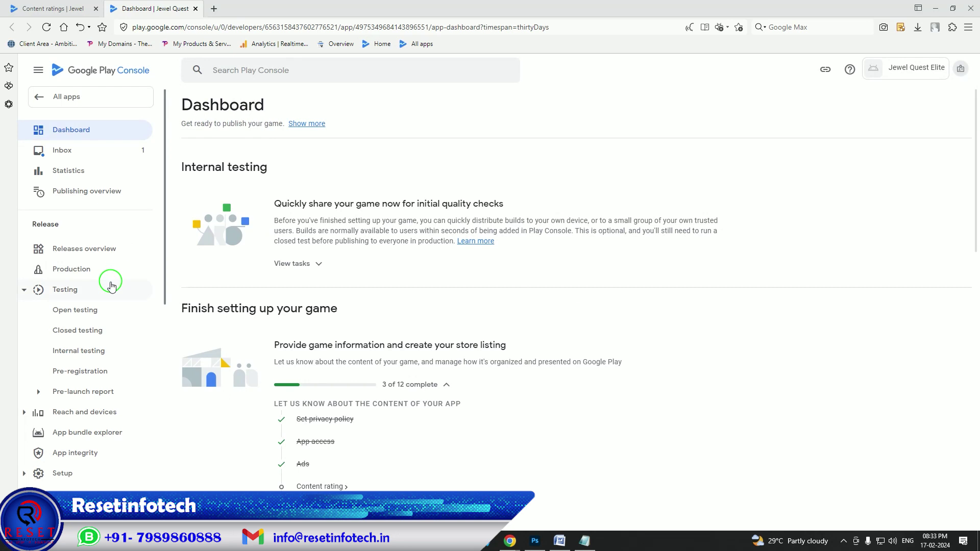
# - Open the developer account's details from the all-apps level and show its contact details
pyautogui.click(56, 97)
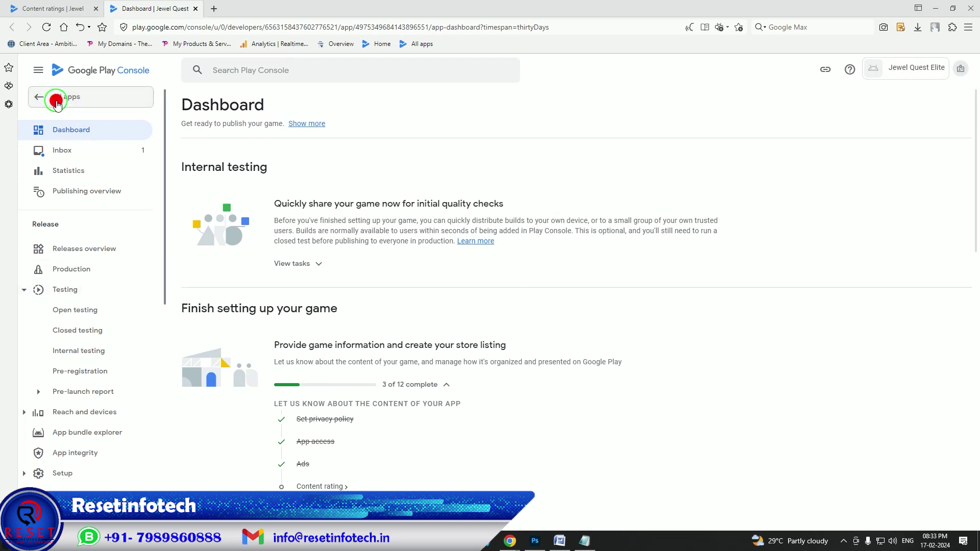
pyautogui.click(97, 221)
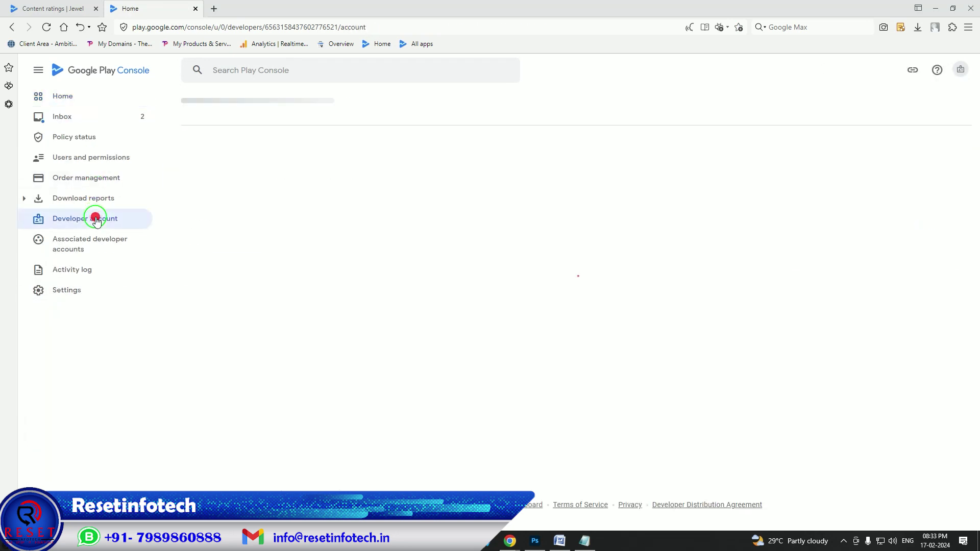
pyautogui.click(935, 204)
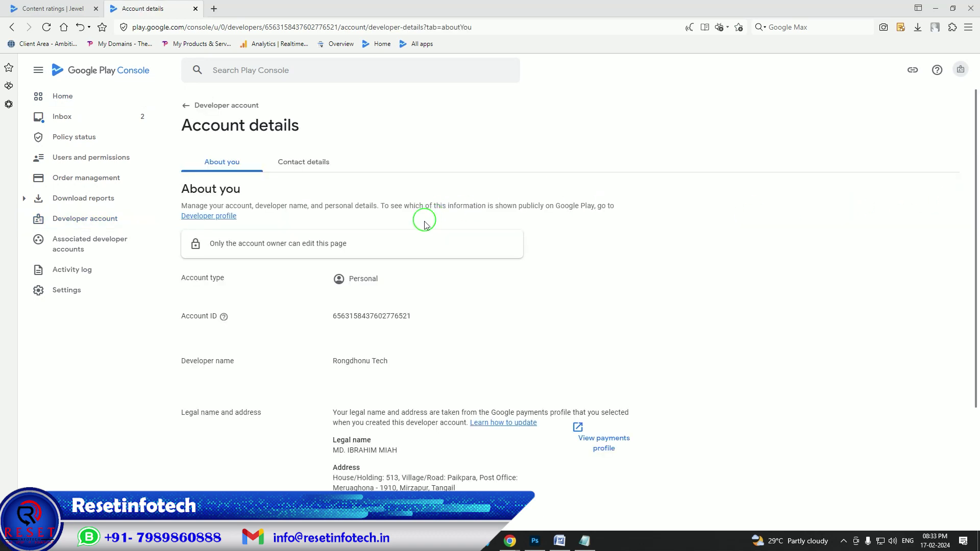
pyautogui.scroll(-2, 399, 329)
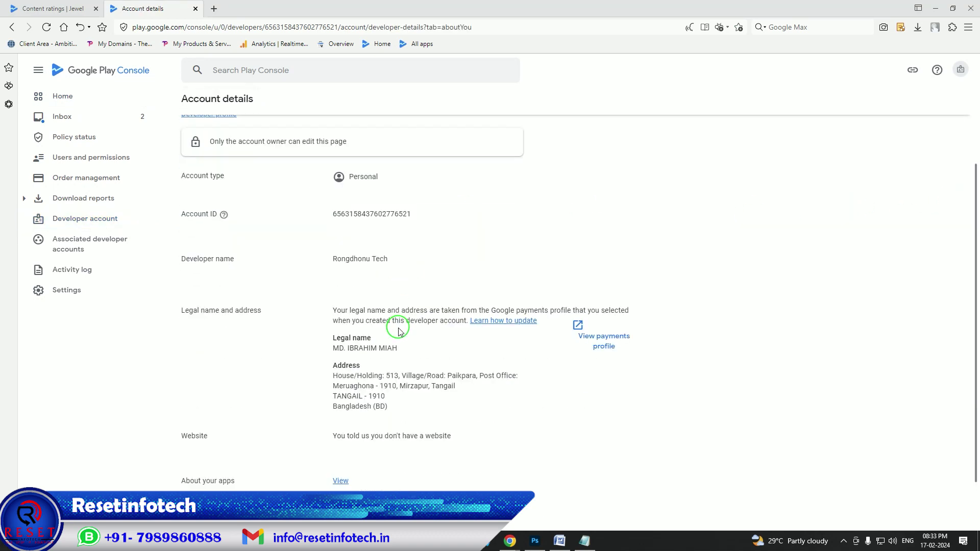
pyautogui.scroll(2, 399, 330)
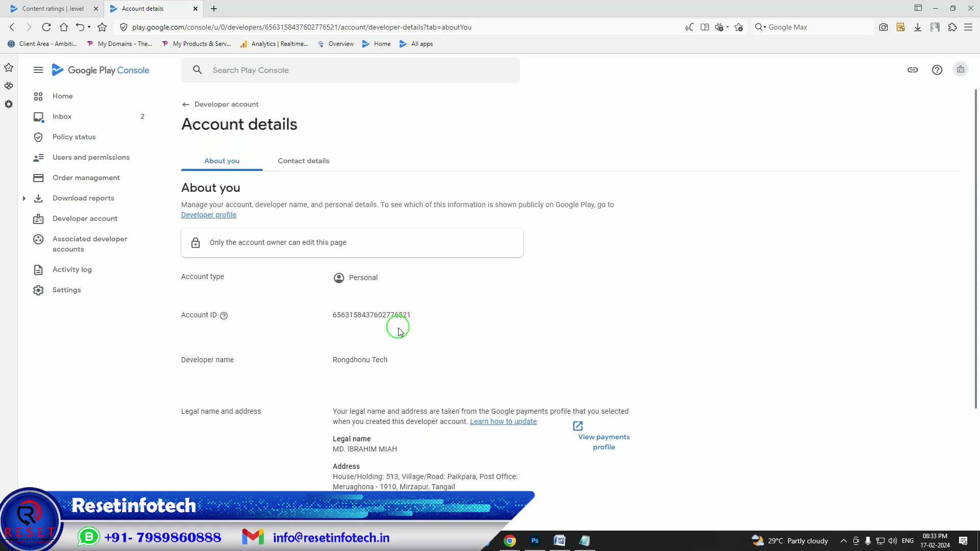
pyautogui.click(305, 162)
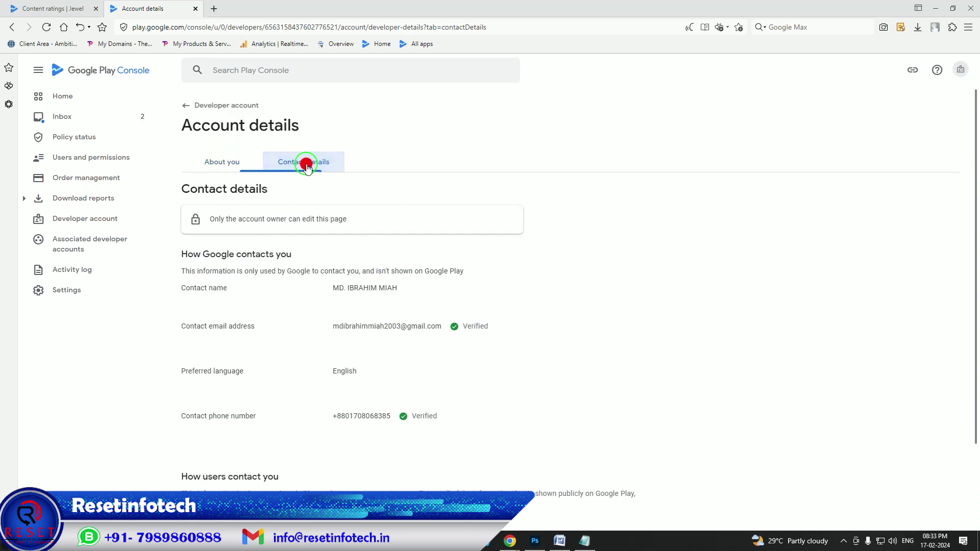
# - Copy the account's contact email into the content rating form, choose the Game category, and continue to the questionnaire
pyautogui.moveTo(334, 327); pyautogui.dragTo(439, 326)
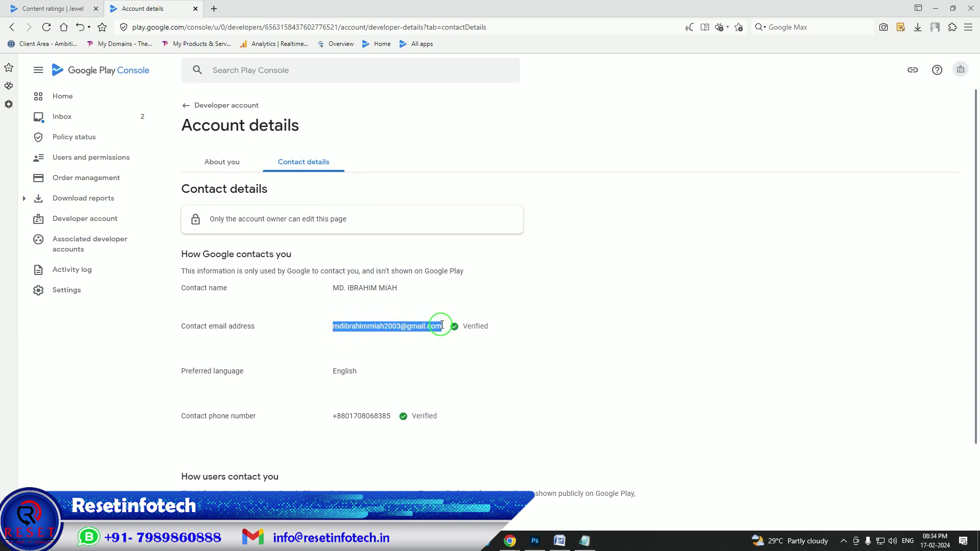
pyautogui.click(56, 9)
pyautogui.click(435, 223)
pyautogui.hotkey('ctrl', 'v')
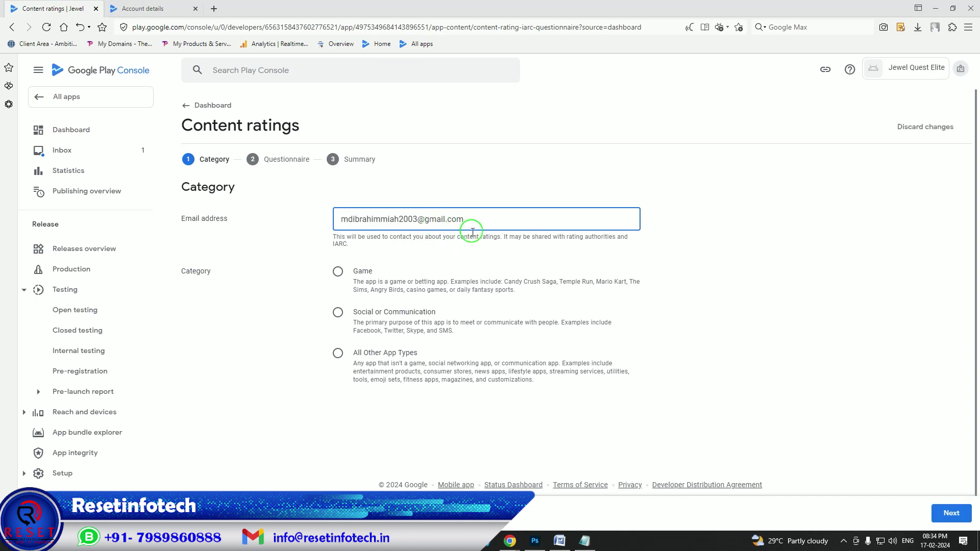
pyautogui.click(339, 276)
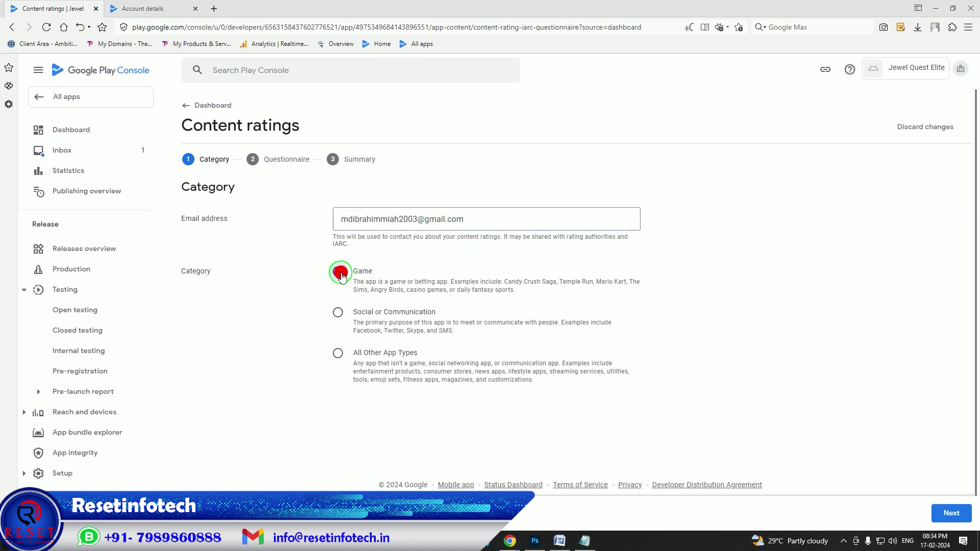
pyautogui.click(952, 514)
# - Answer No in every questionnaire section through Controlled Substance, including Fear, Sexuality, Gambling and Language
pyautogui.click(230, 270)
pyautogui.click(230, 372)
pyautogui.scroll(-3, 344, 313)
pyautogui.click(230, 317)
pyautogui.click(231, 414)
pyautogui.scroll(-4, 396, 316)
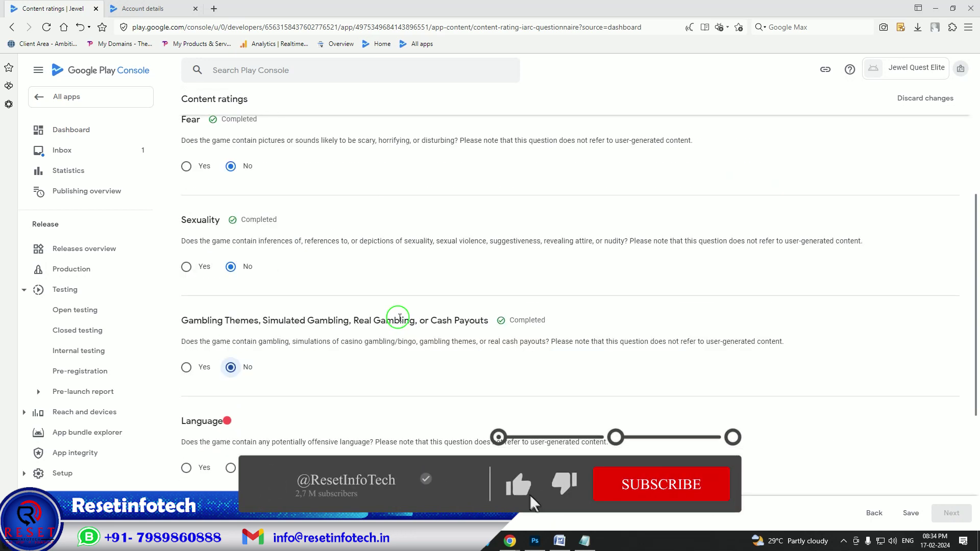
pyautogui.click(231, 314)
pyautogui.click(230, 414)
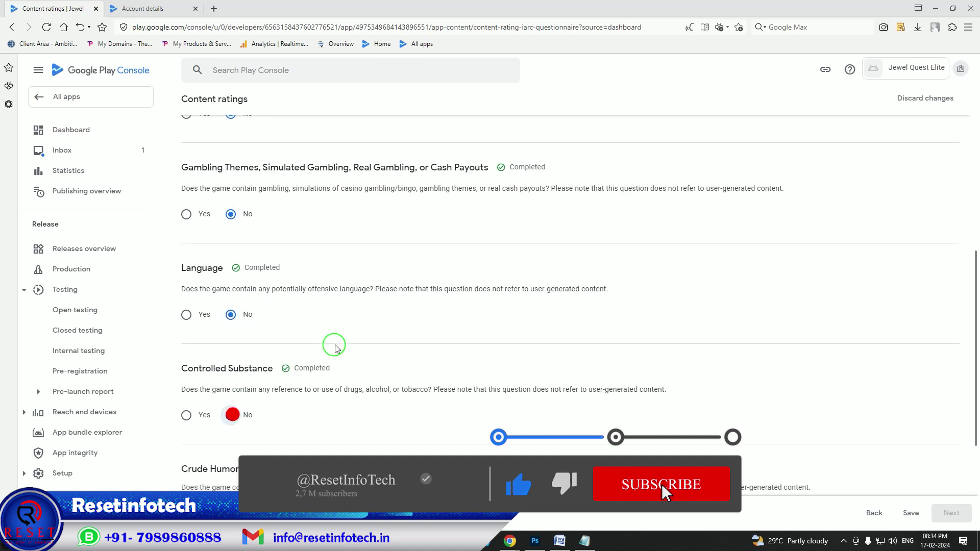
# - Answer No for Crude Humor and the Miscellaneous questions on user interaction, location sharing, digital purchases, Nazi symbols and Korean national identity
pyautogui.scroll(-3, 329, 343)
pyautogui.click(230, 334)
pyautogui.click(231, 433)
pyautogui.scroll(-4, 435, 288)
pyautogui.click(231, 289)
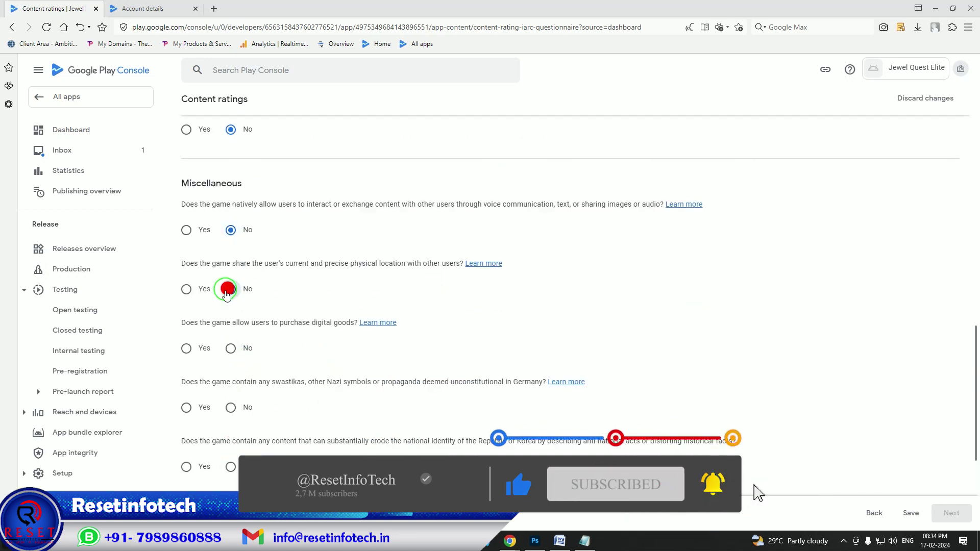
pyautogui.click(230, 348)
pyautogui.click(230, 408)
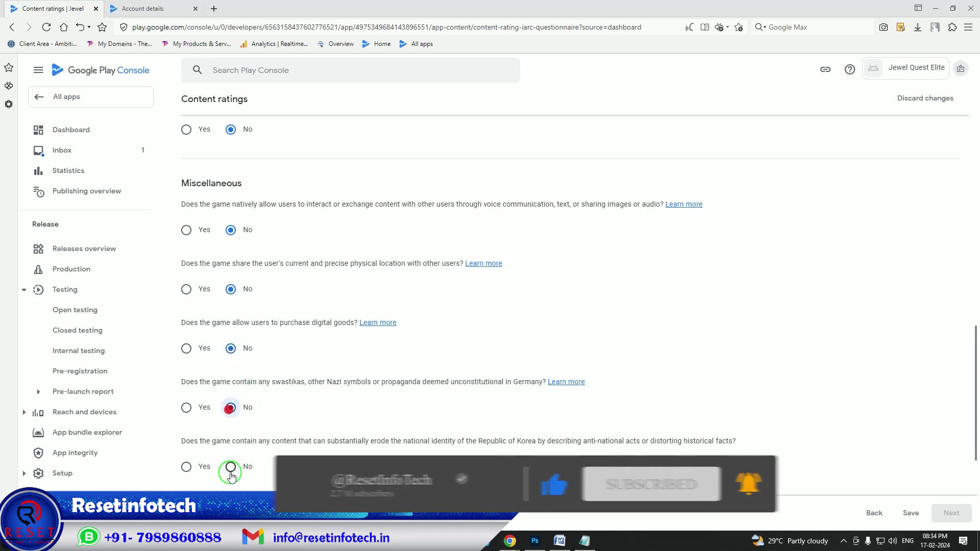
pyautogui.click(230, 466)
# - Answer No on criminal techniques and terrorism, save the questionnaire and the ratings summary, and return to the dashboard
pyautogui.scroll(-4, 373, 350)
pyautogui.click(231, 315)
pyautogui.click(230, 374)
pyautogui.click(910, 512)
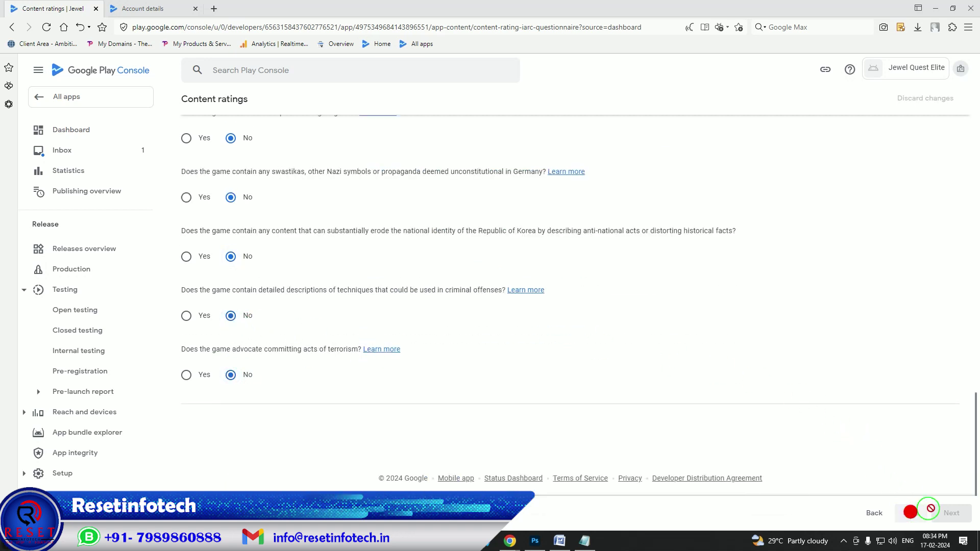
pyautogui.click(953, 514)
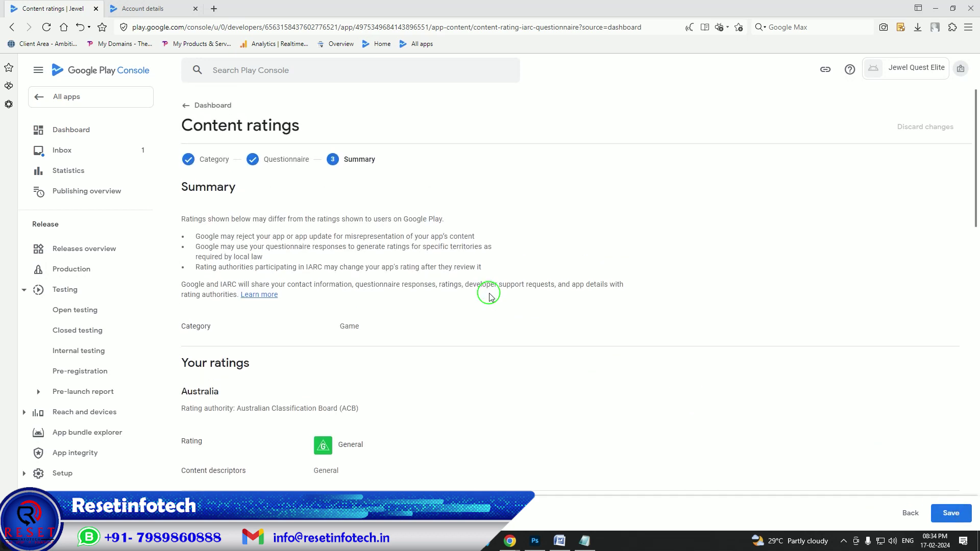
pyautogui.click(950, 513)
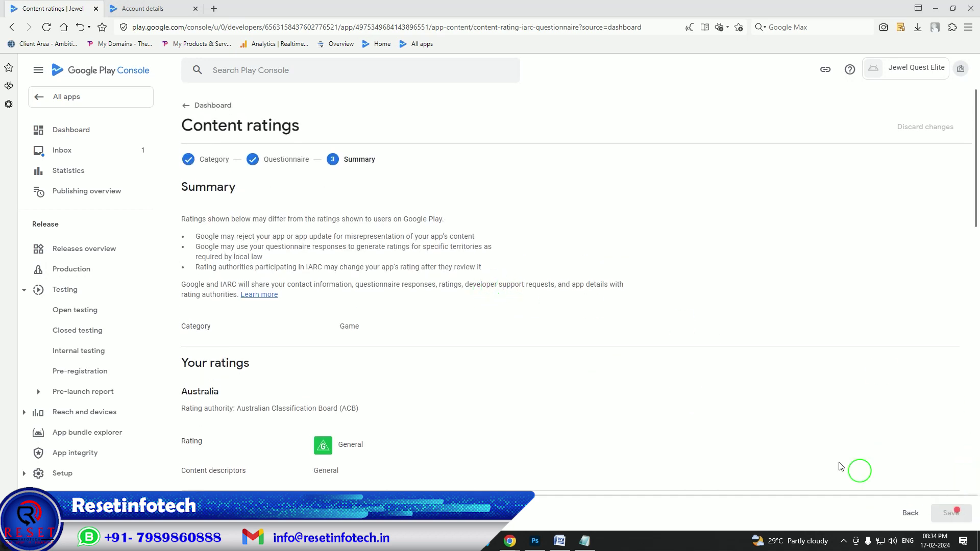
pyautogui.click(188, 106)
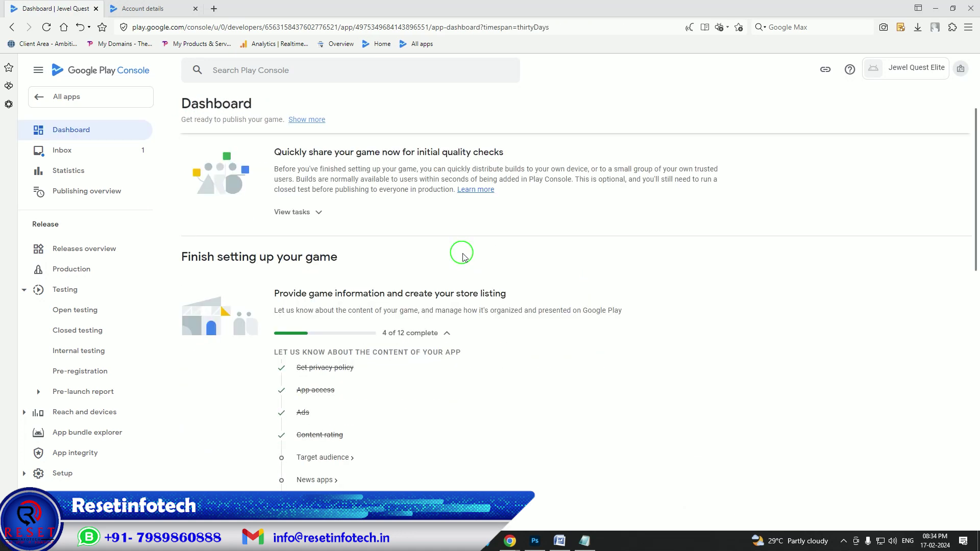
# - Set the target age to 18 and over, answer Yes to unintentional appeal to children, save, and return to the dashboard
pyautogui.scroll(-5, 462, 254)
pyautogui.click(333, 253)
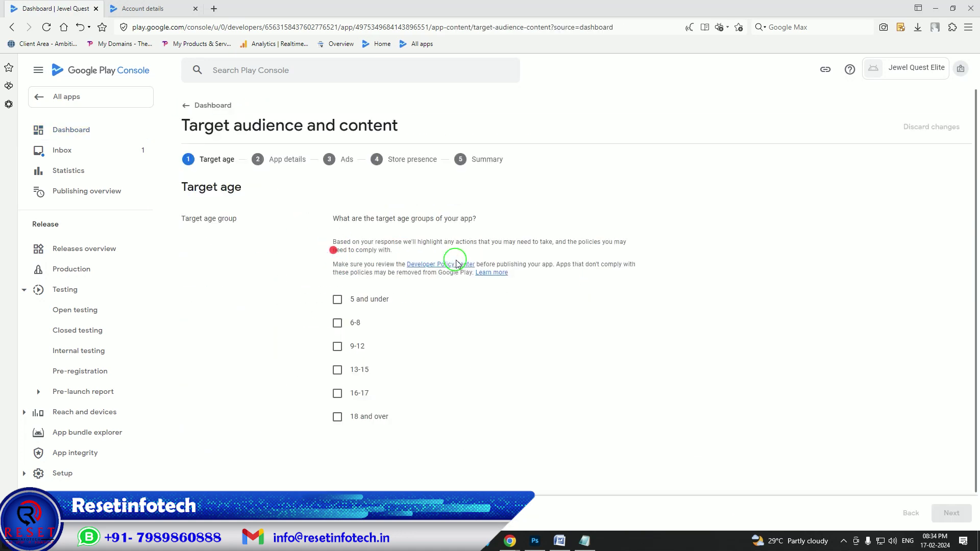
pyautogui.click(338, 417)
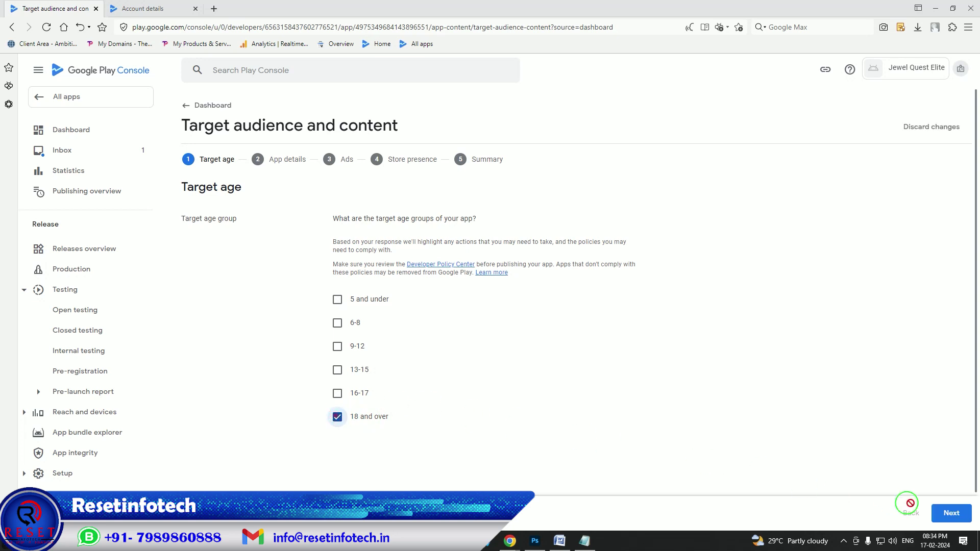
pyautogui.click(951, 512)
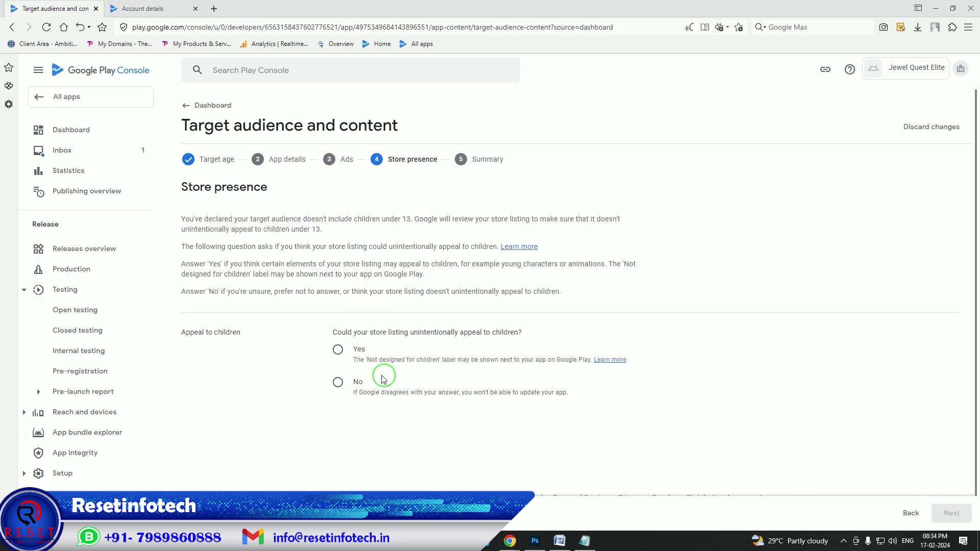
pyautogui.click(338, 350)
pyautogui.click(952, 511)
pyautogui.click(951, 512)
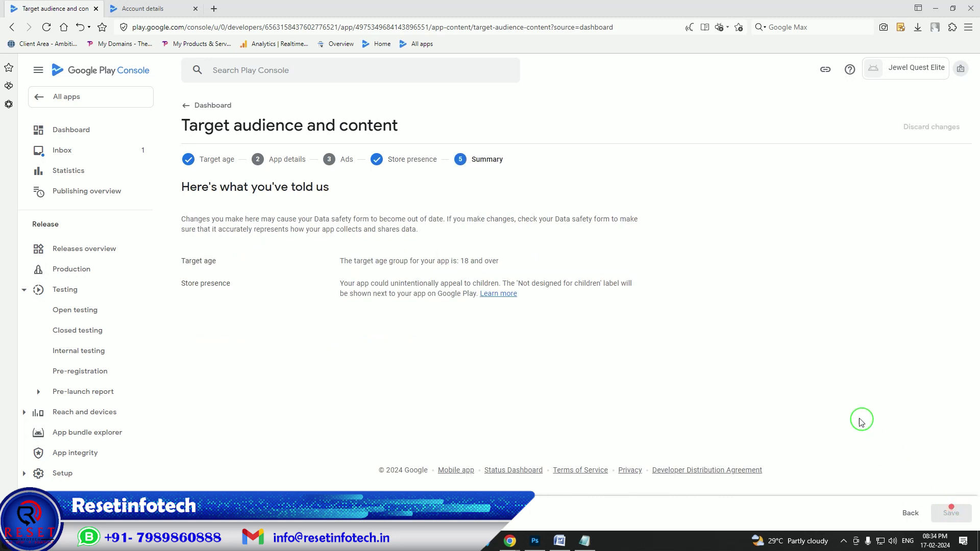
pyautogui.click(185, 107)
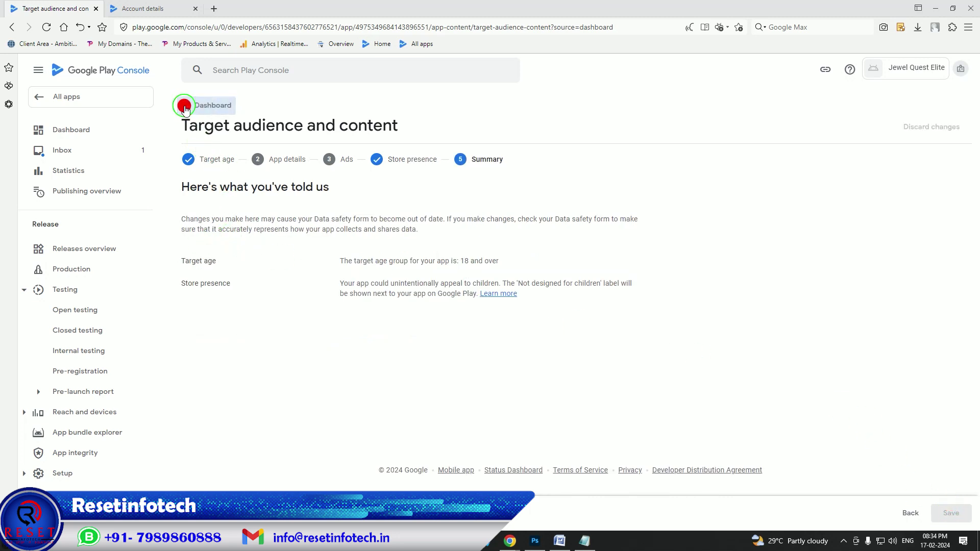
# - Declare in the News apps task that the app is not a news app, save, and return to the dashboard
pyautogui.scroll(-4, 479, 298)
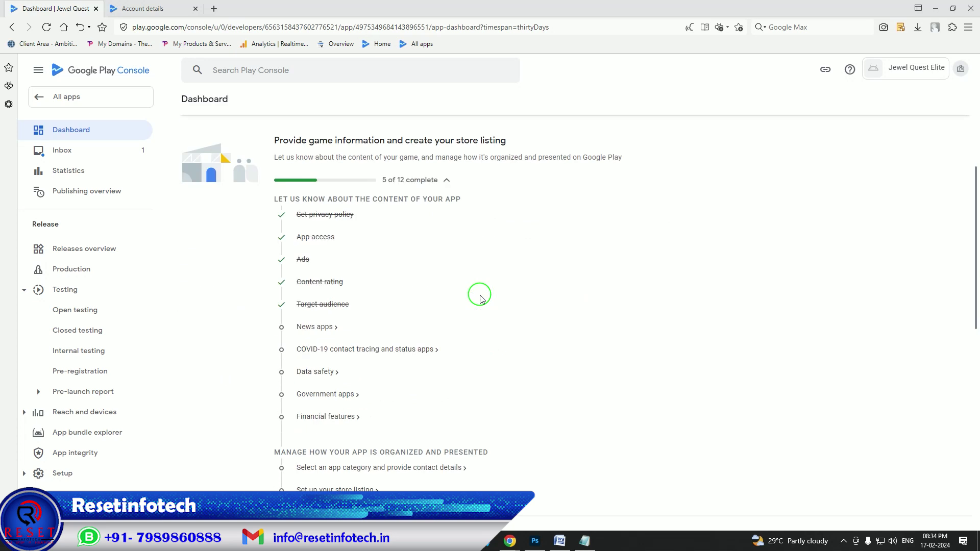
pyautogui.click(323, 328)
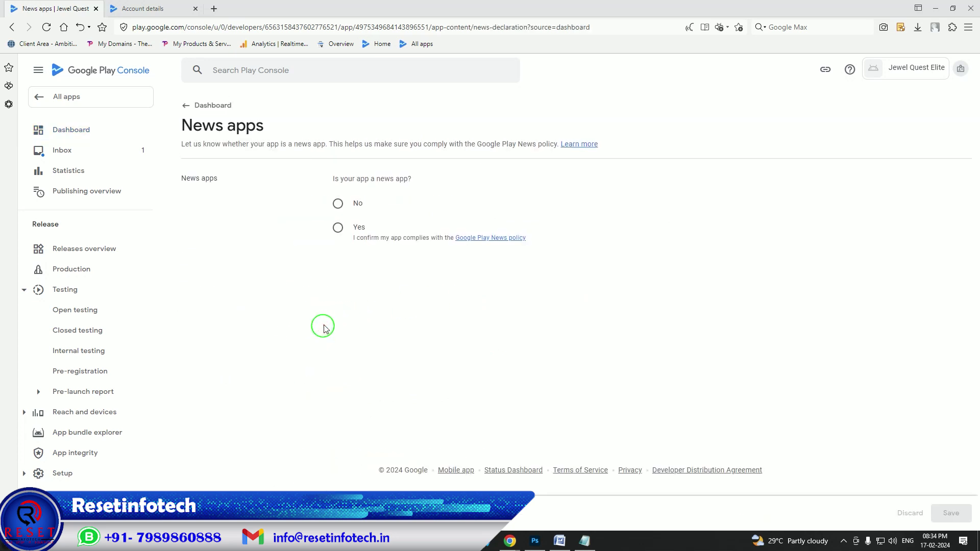
pyautogui.click(337, 203)
pyautogui.click(949, 513)
pyautogui.click(186, 105)
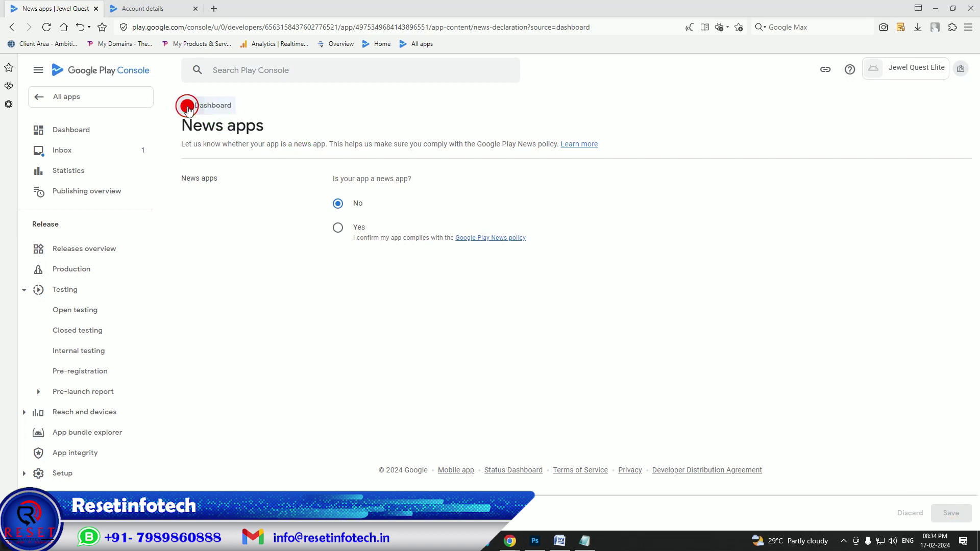
# - Declare that the app is not a publicly available COVID-19 contact tracing or status app, save, and return to the dashboard
pyautogui.scroll(-4, 632, 275)
pyautogui.click(363, 300)
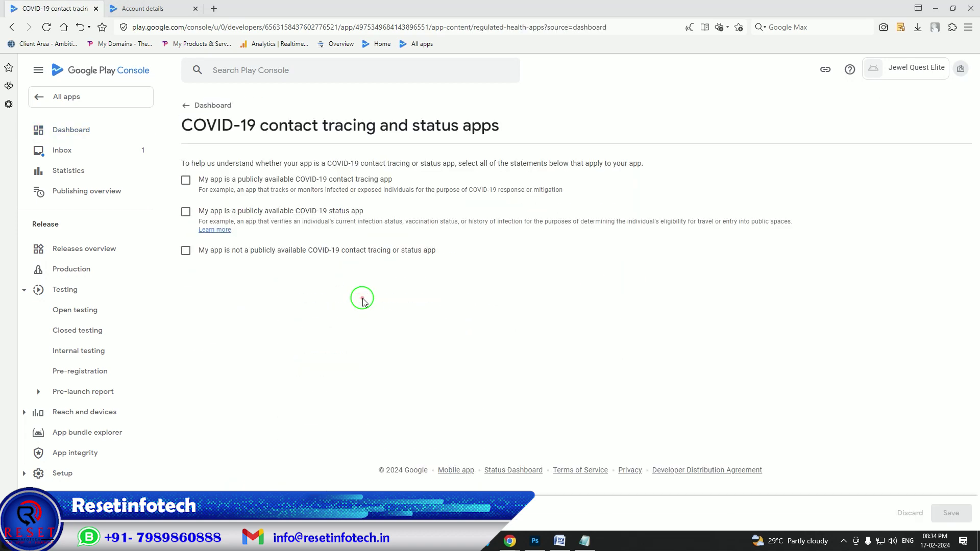
pyautogui.click(185, 252)
pyautogui.click(945, 510)
pyautogui.click(186, 106)
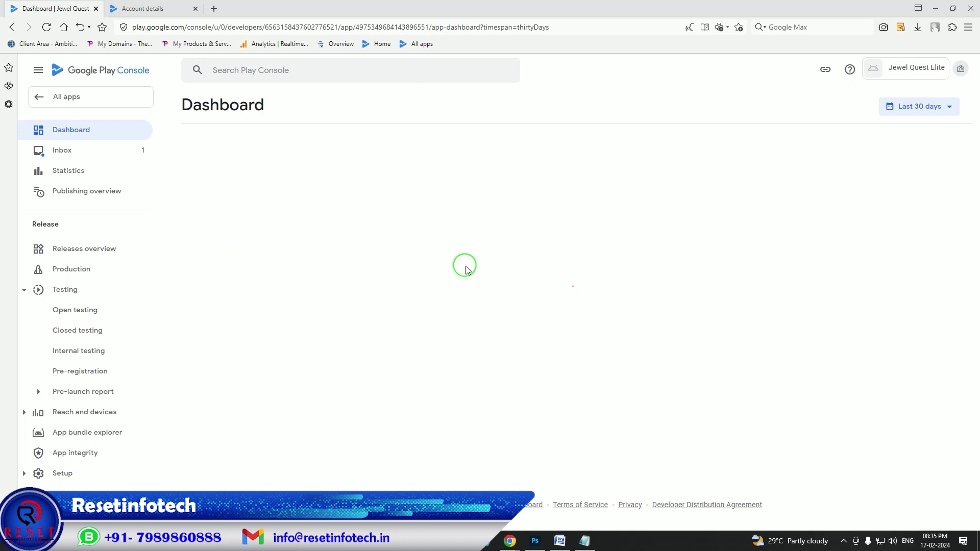
# - Open the Data safety task from the dashboard, go through its introduction, and continue past the Overview stage
pyautogui.scroll(-3, 466, 270)
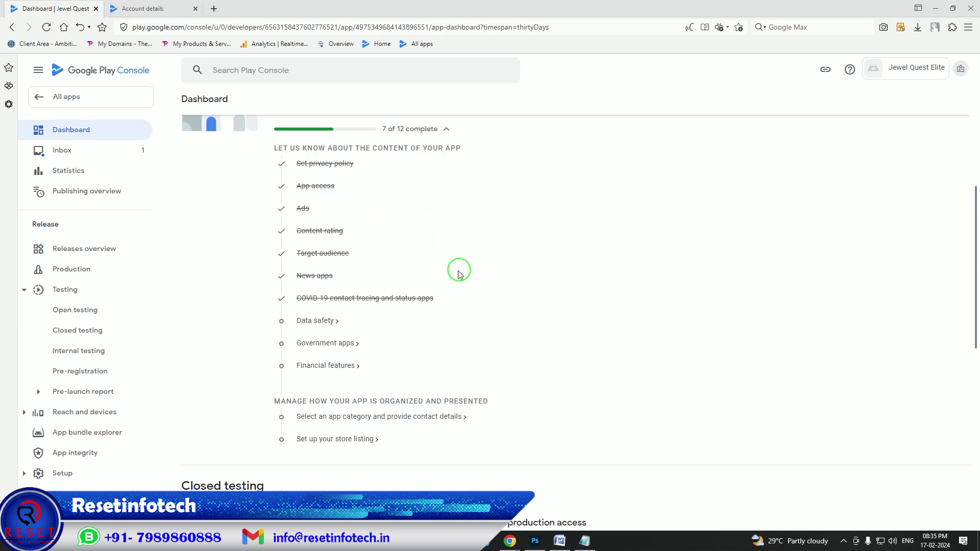
pyautogui.click(315, 323)
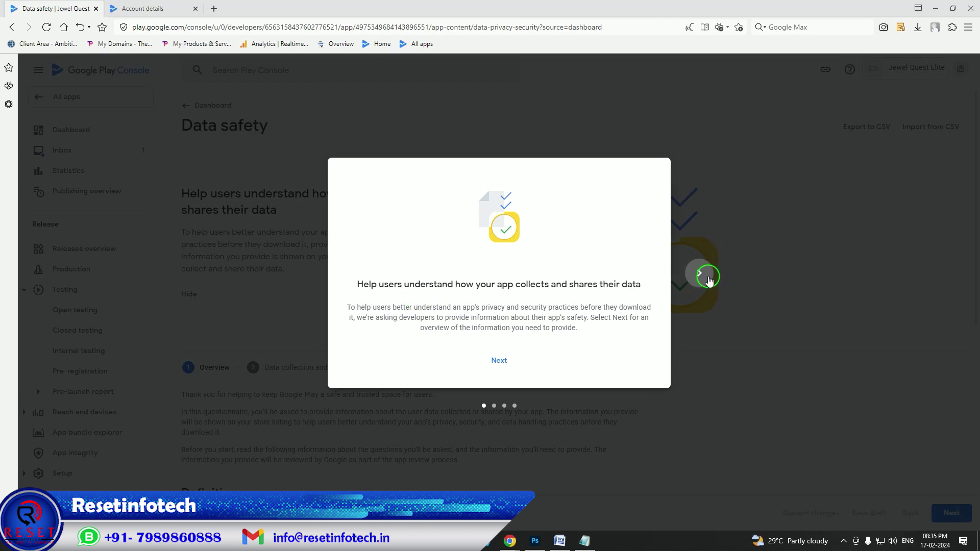
pyautogui.tripleClick(704, 275)
pyautogui.click(523, 361)
pyautogui.scroll(-6, 670, 332)
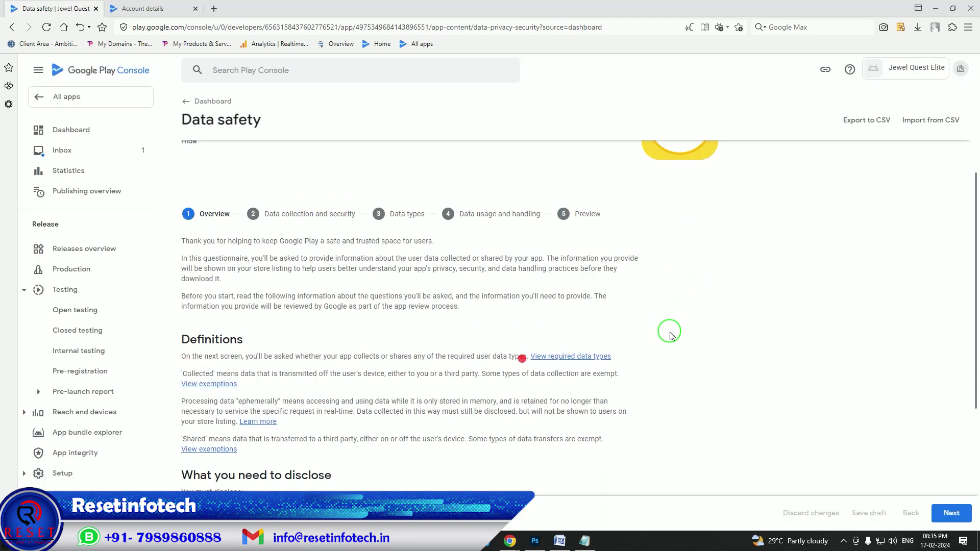
pyautogui.click(951, 513)
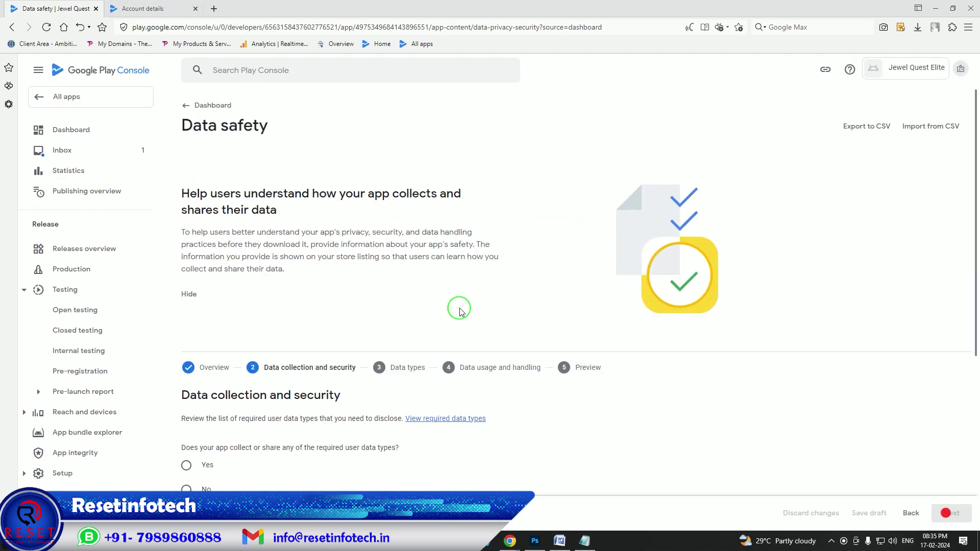
# - Answer Yes to collecting or sharing required user data types and Yes to encrypting all collected data in transit
pyautogui.scroll(-5, 439, 301)
pyautogui.click(185, 188)
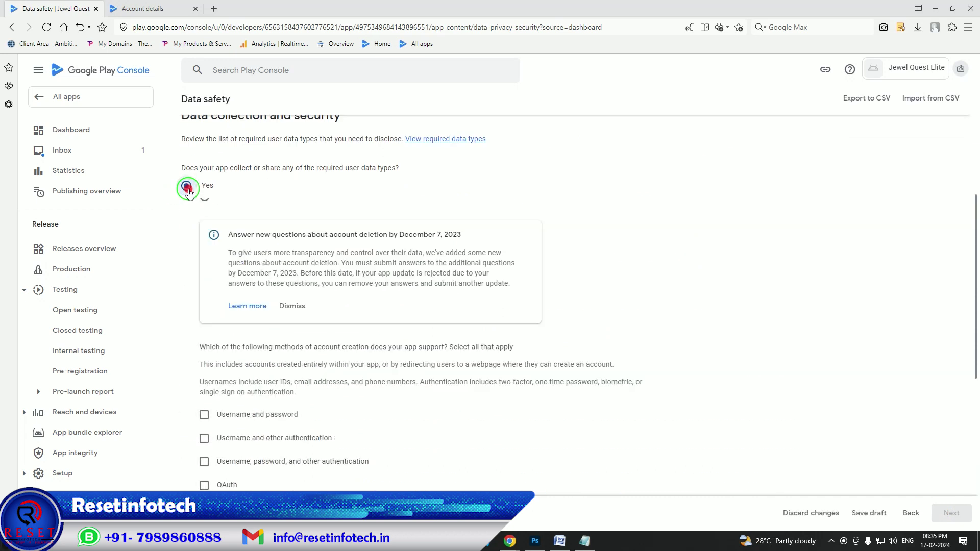
pyautogui.click(205, 228)
# - Declare under account creation methods that the app does not allow users to create an account, and continue to Data types
pyautogui.scroll(-6, 383, 255)
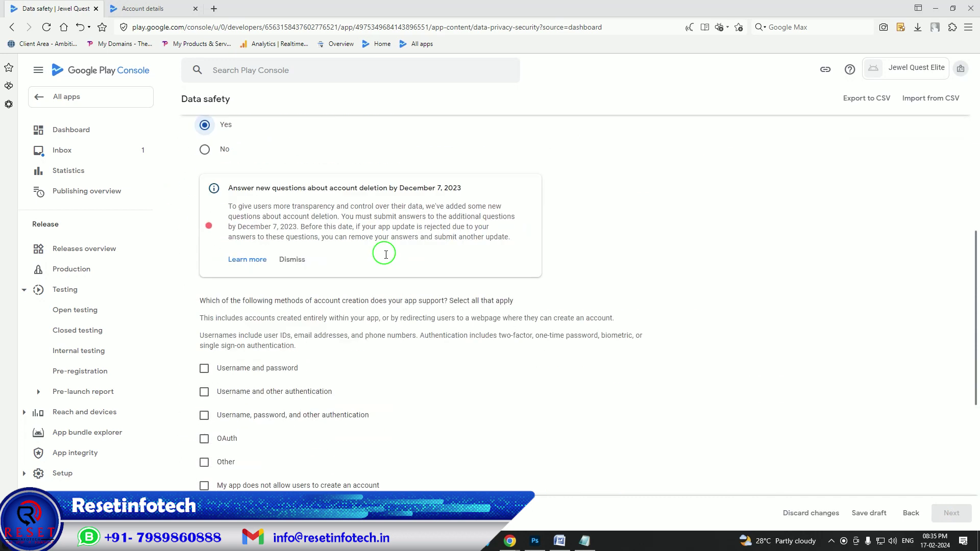
pyautogui.scroll(-2, 359, 261)
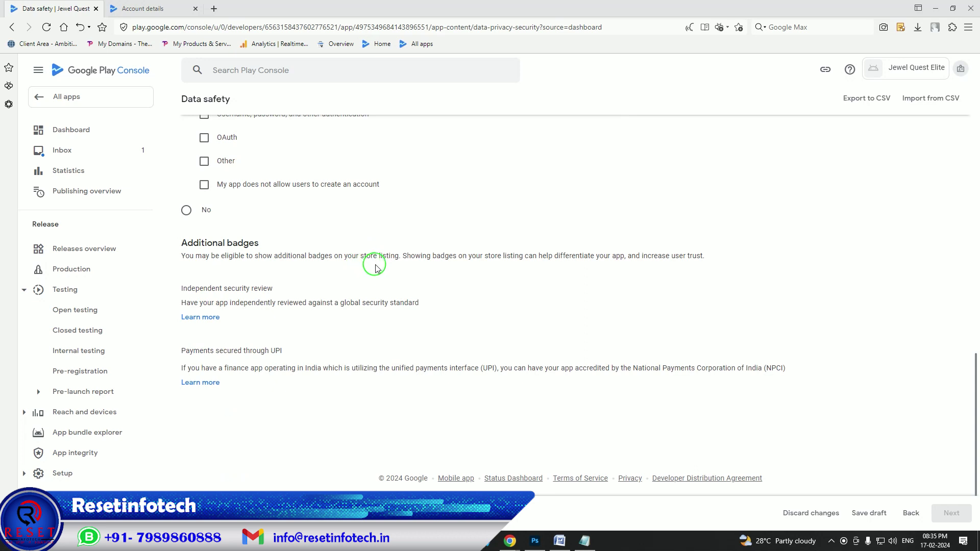
pyautogui.scroll(7, 371, 266)
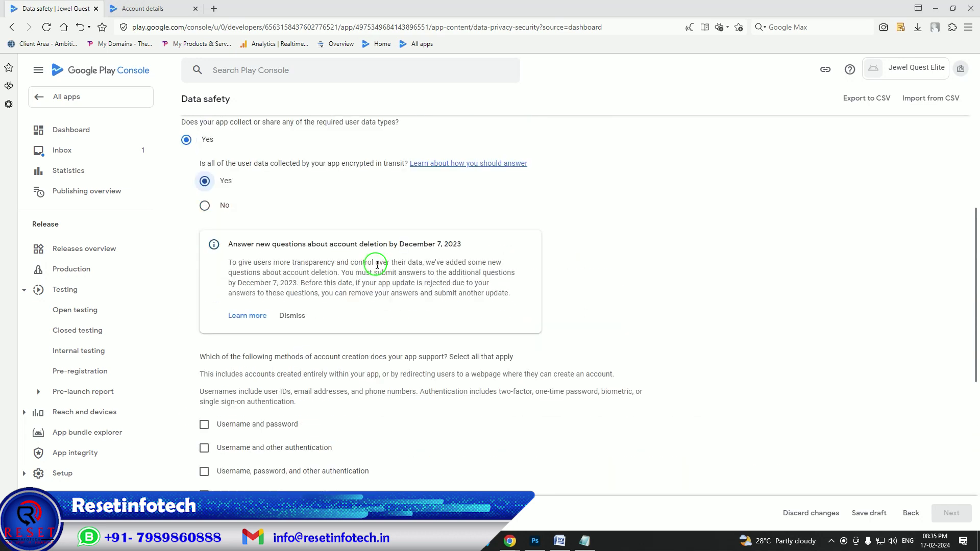
pyautogui.scroll(1, 377, 266)
pyautogui.scroll(-4, 377, 269)
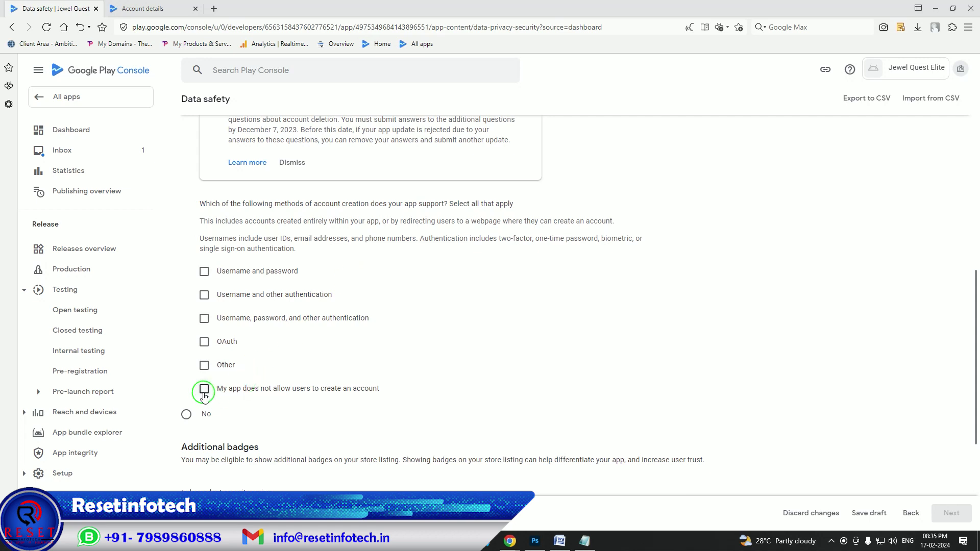
pyautogui.click(204, 391)
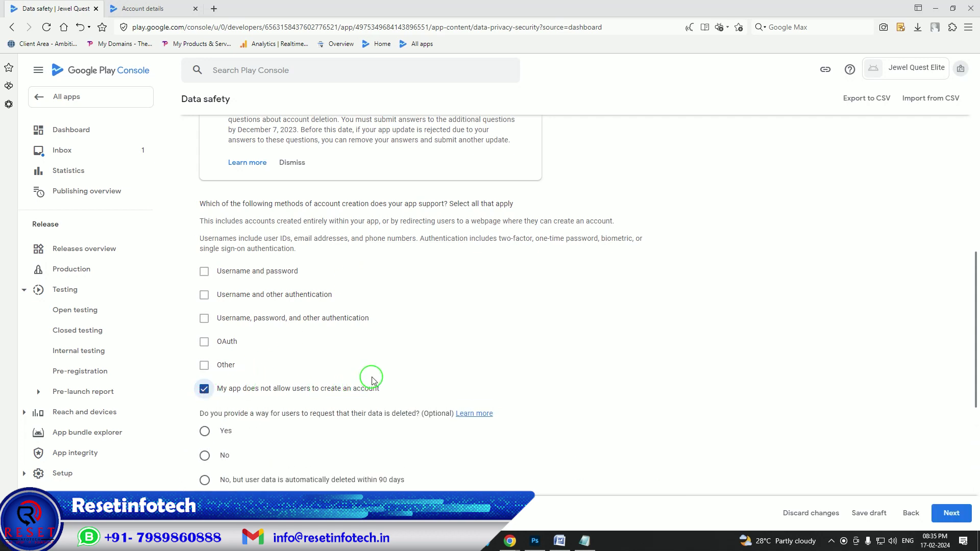
pyautogui.scroll(-1, 372, 380)
pyautogui.click(951, 513)
# - Select Crash logs, Diagnostics, and Device or other IDs as the app's data types, and continue to Data usage and handling
pyautogui.scroll(-8, 581, 342)
pyautogui.scroll(-10, 583, 346)
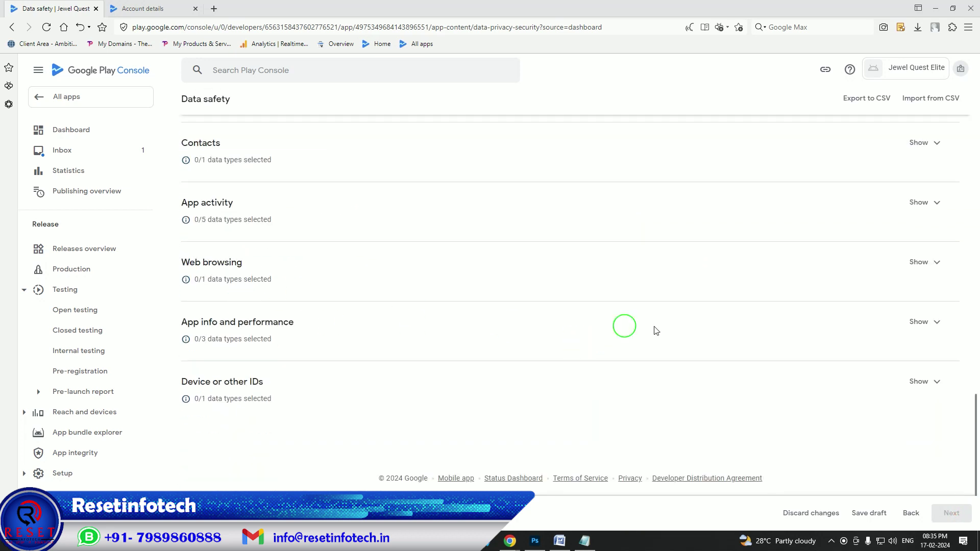
pyautogui.click(930, 263)
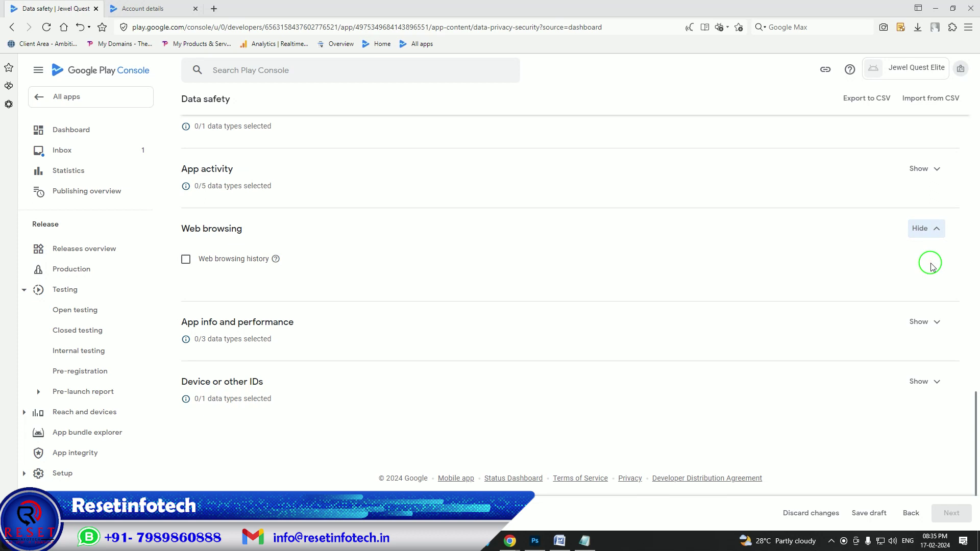
pyautogui.click(934, 322)
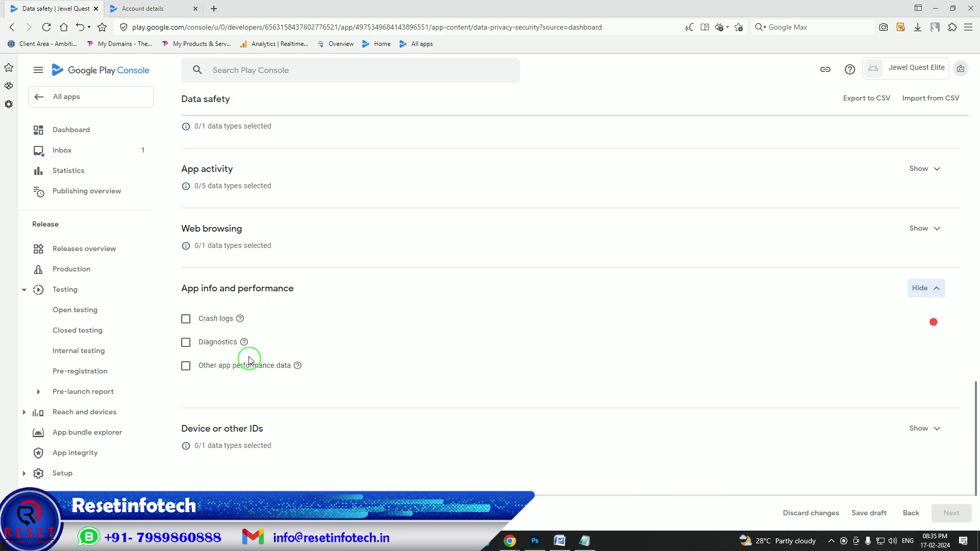
pyautogui.click(185, 320)
pyautogui.click(186, 343)
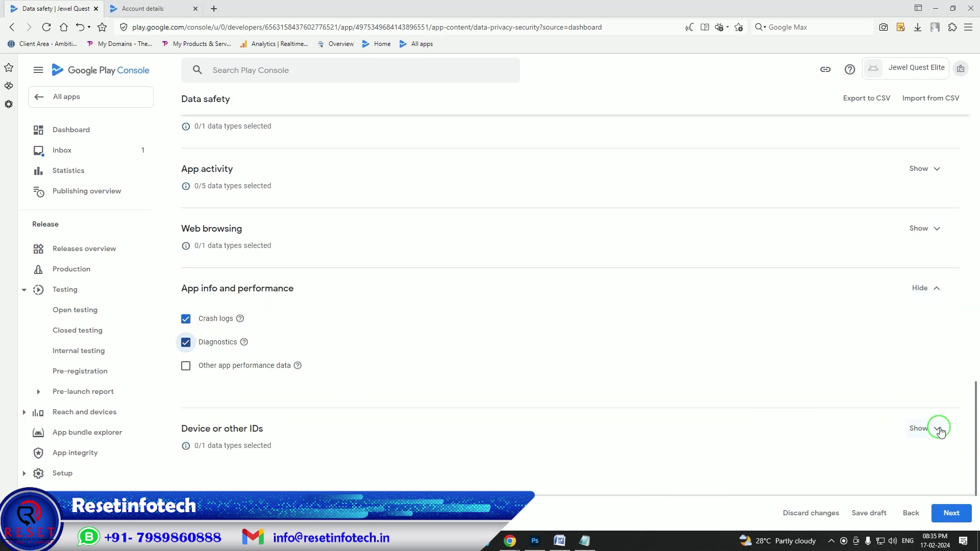
pyautogui.click(939, 428)
pyautogui.click(186, 379)
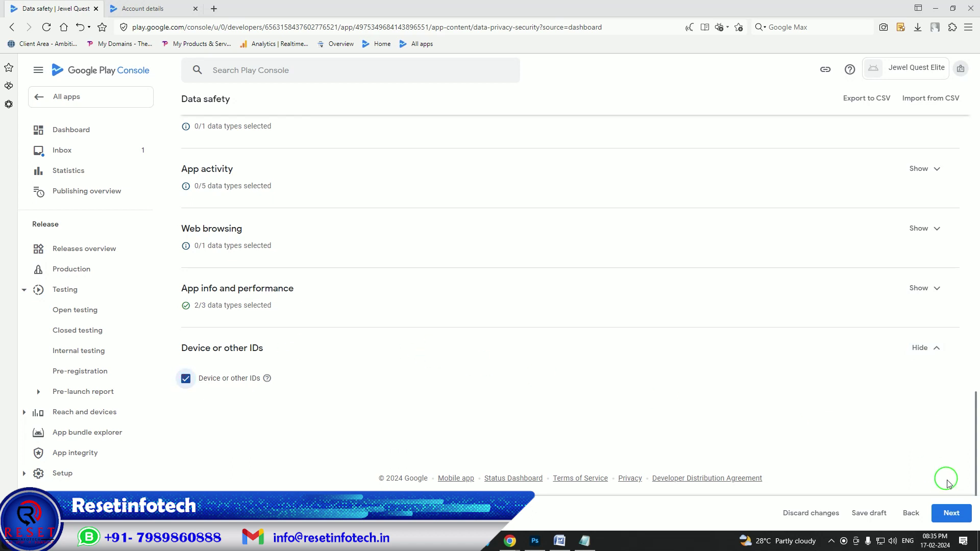
pyautogui.click(951, 513)
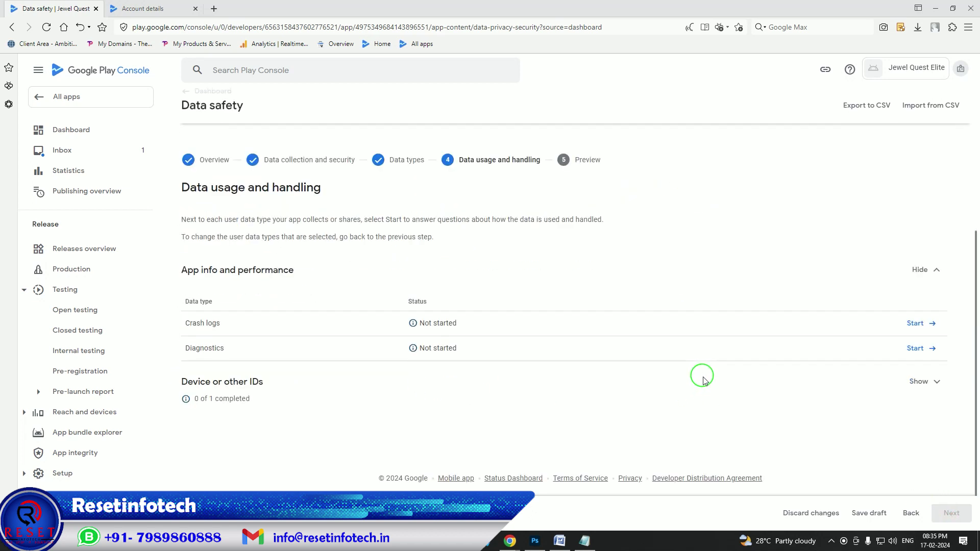
# - Declare Crash logs as Shared for Analytics and for Advertising or marketing, and save
pyautogui.click(906, 323)
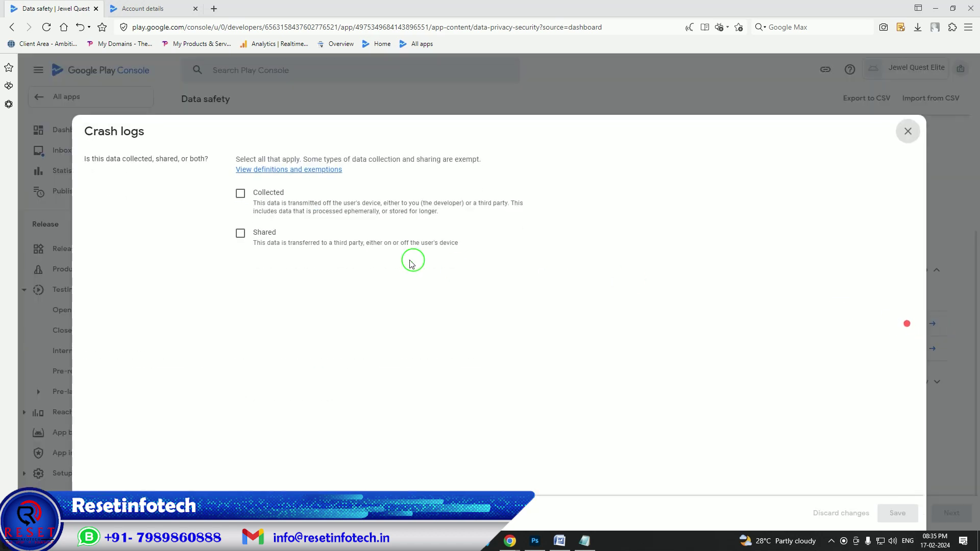
pyautogui.click(238, 236)
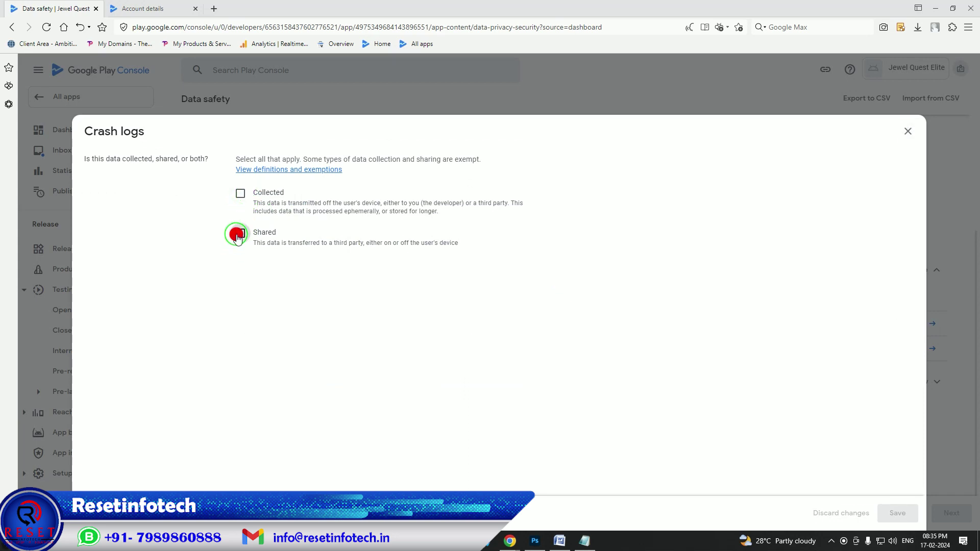
pyautogui.click(240, 308)
pyautogui.click(240, 404)
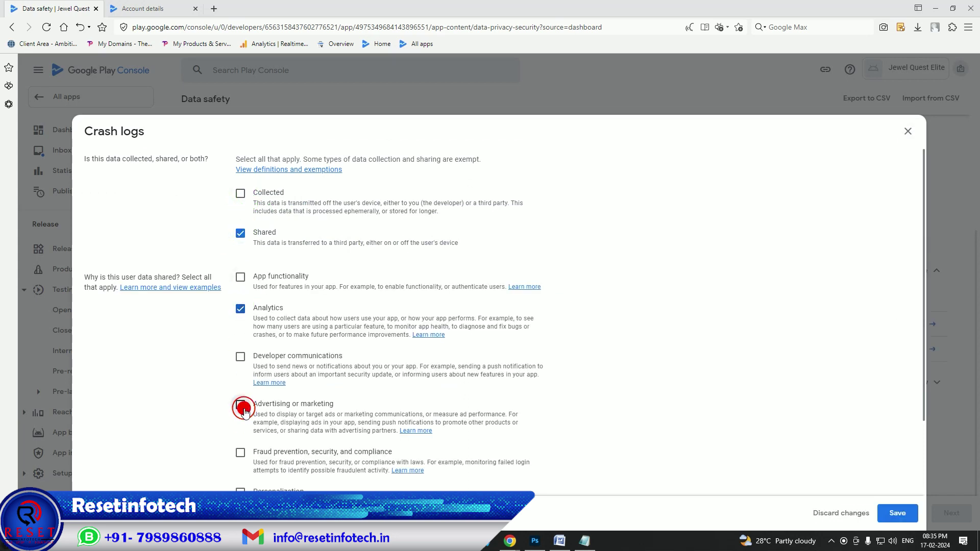
pyautogui.click(900, 512)
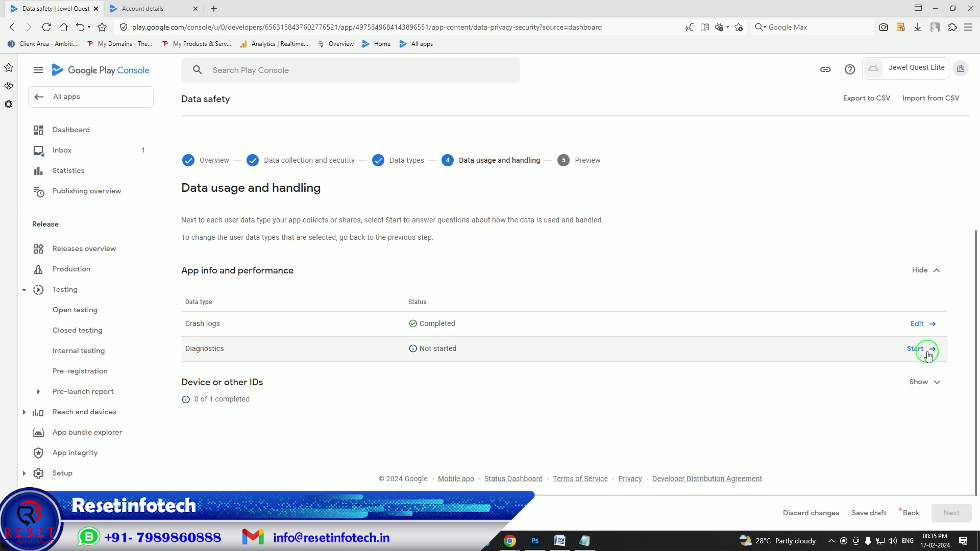
# - Declare Diagnostics data as Shared for Analytics and for Advertising or marketing, and save
pyautogui.click(924, 349)
pyautogui.click(241, 234)
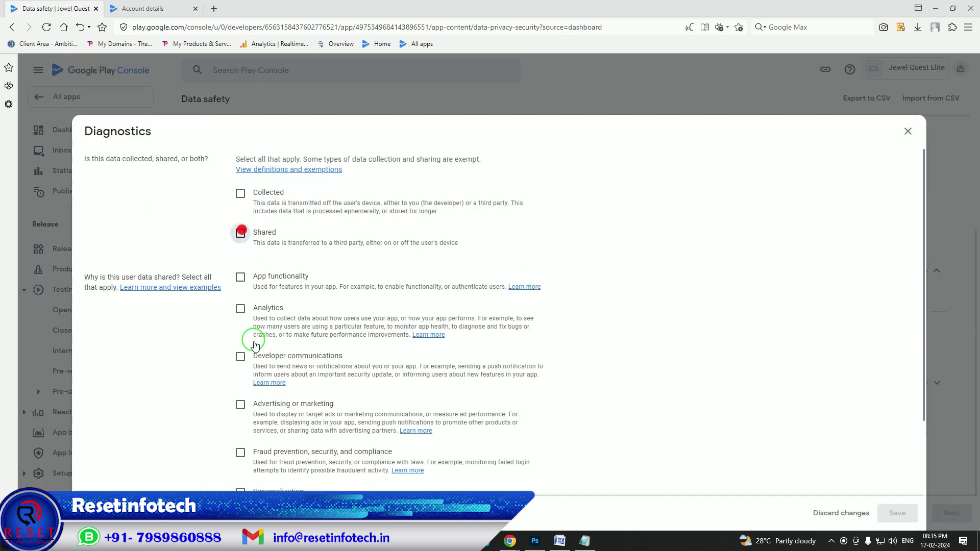
pyautogui.click(241, 308)
pyautogui.click(240, 406)
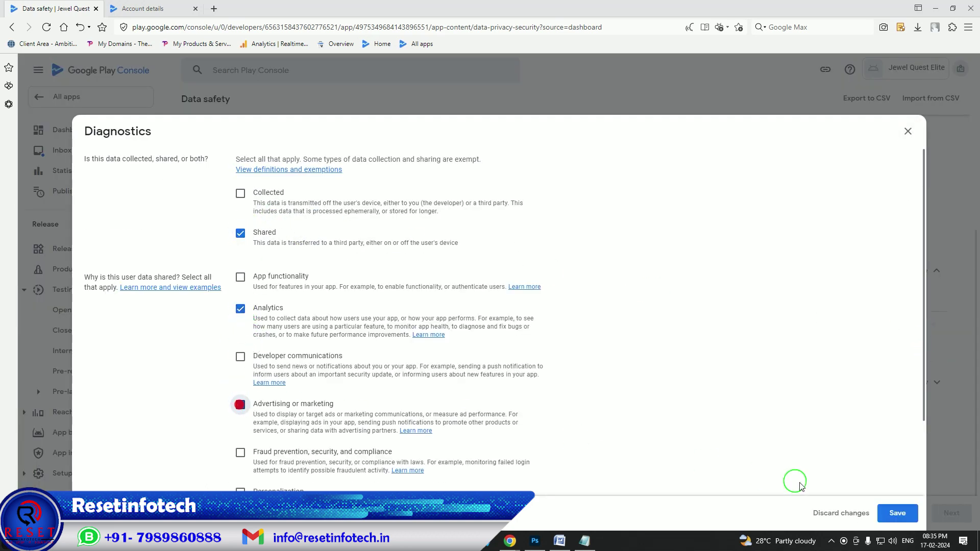
pyautogui.click(898, 512)
# - Declare Device or other IDs as Shared for Analytics and for Advertising or marketing, and save
pyautogui.click(924, 381)
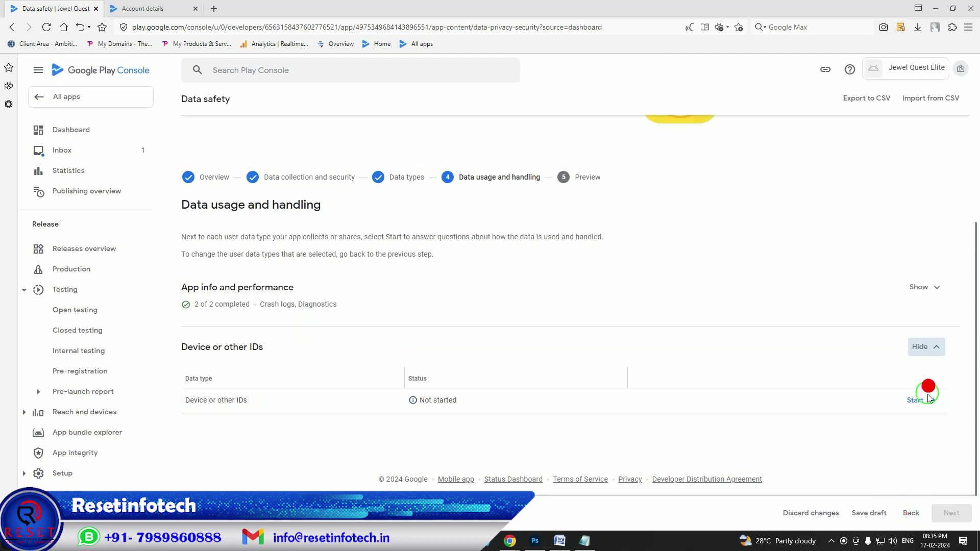
pyautogui.click(922, 401)
pyautogui.click(240, 235)
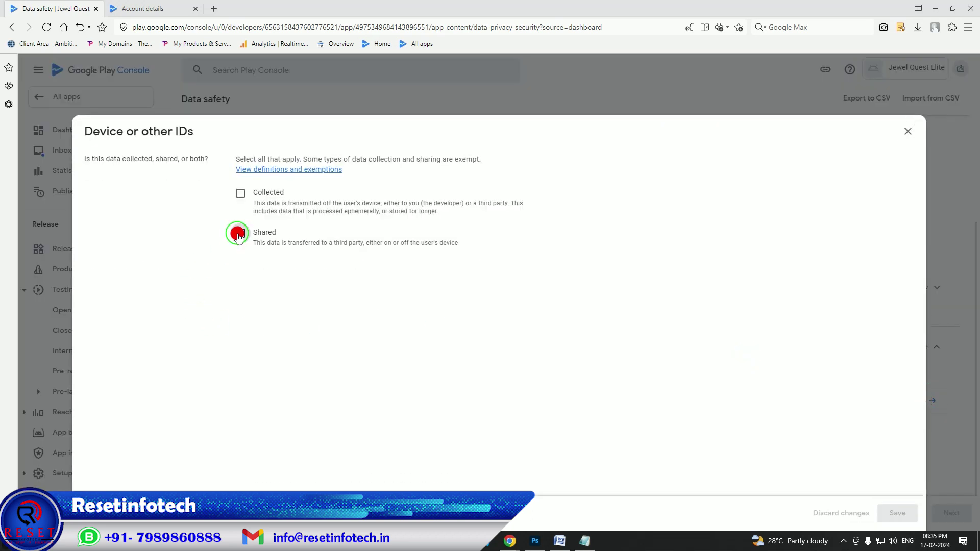
pyautogui.click(241, 308)
pyautogui.click(239, 405)
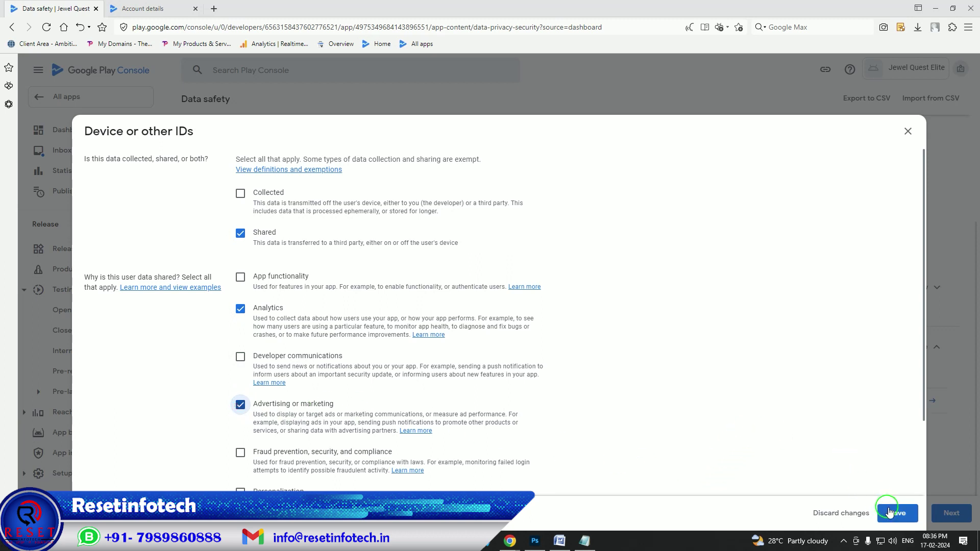
pyautogui.click(896, 513)
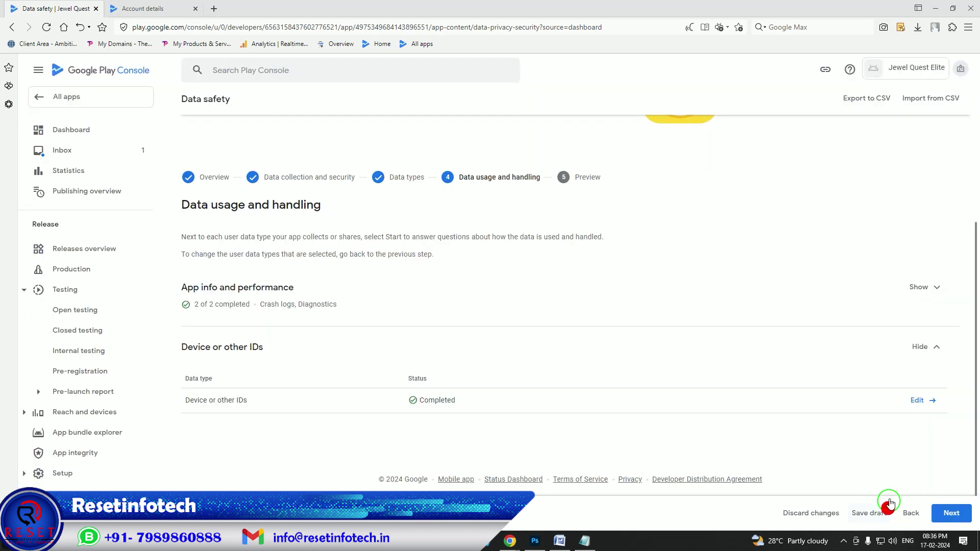
# - Continue to the store listing preview, save the Data safety form, and return to the dashboard
pyautogui.click(950, 515)
pyautogui.scroll(-10, 660, 388)
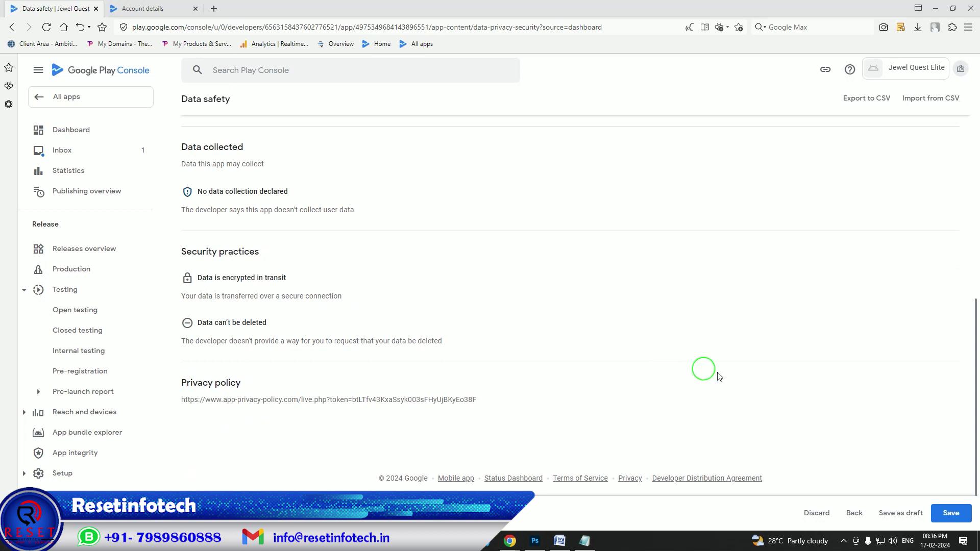
pyautogui.click(950, 513)
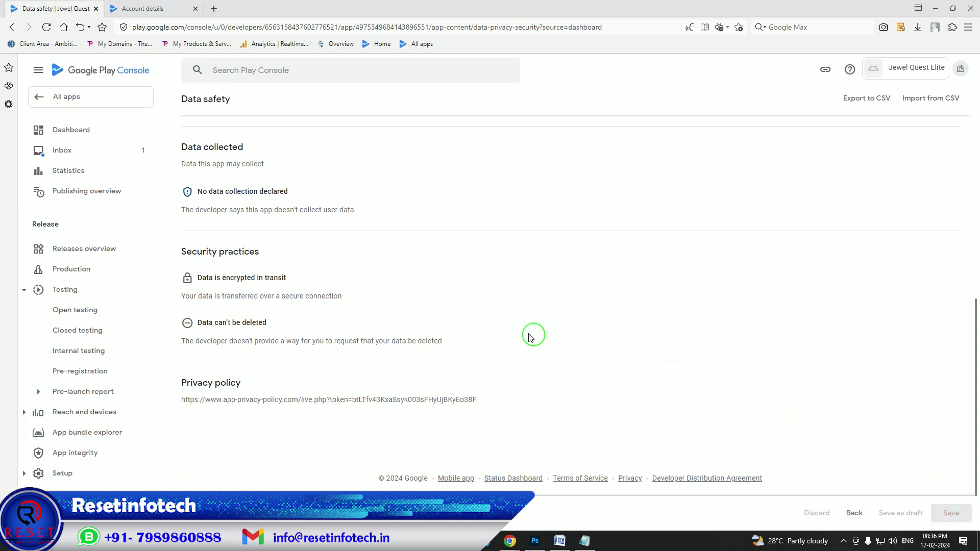
pyautogui.click(193, 106)
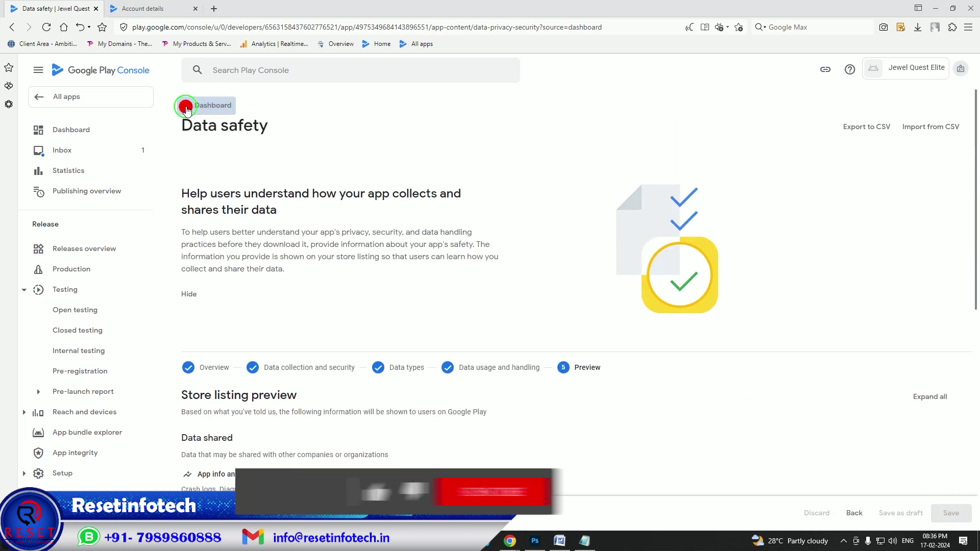
# - Answer No in the Government apps task to being developed for a government, save, and return to the dashboard
pyautogui.scroll(-5, 561, 292)
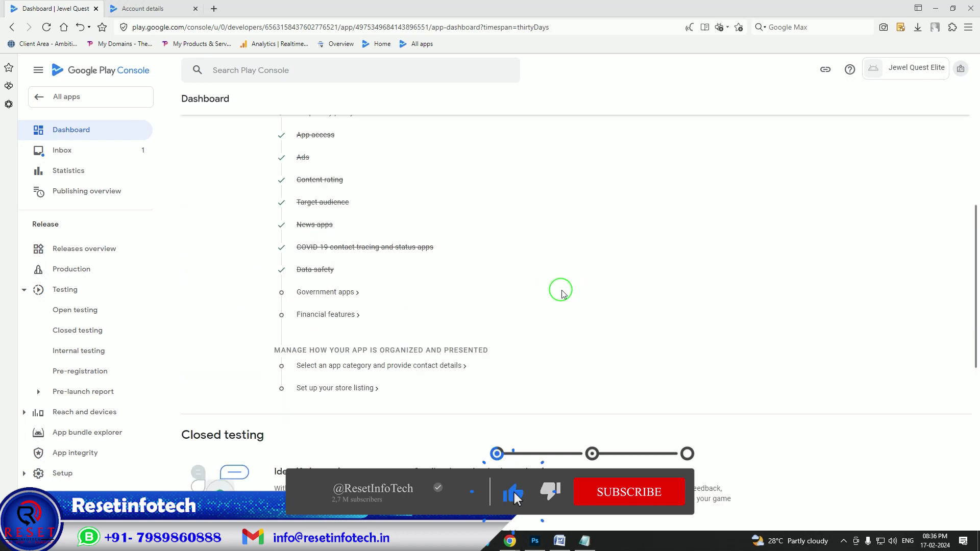
pyautogui.click(312, 291)
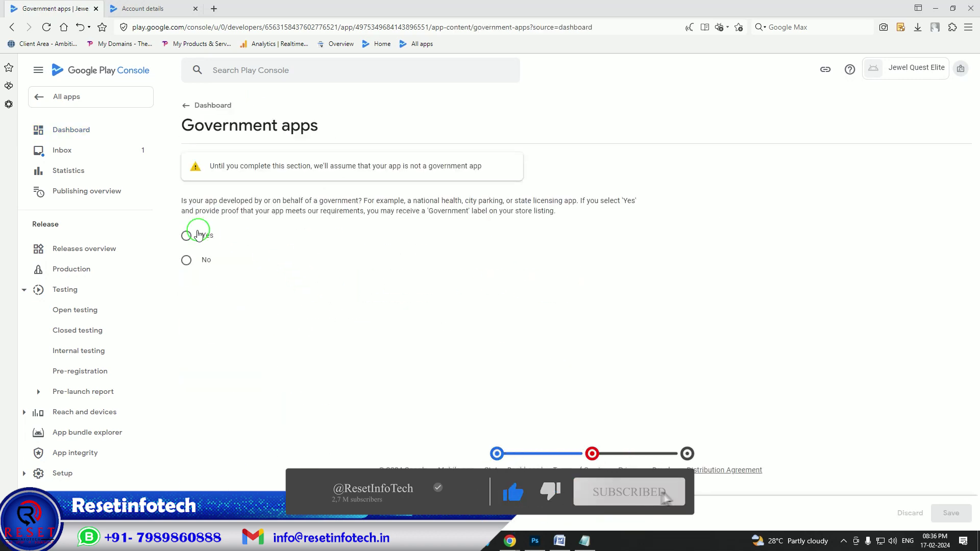
pyautogui.click(186, 260)
pyautogui.click(954, 512)
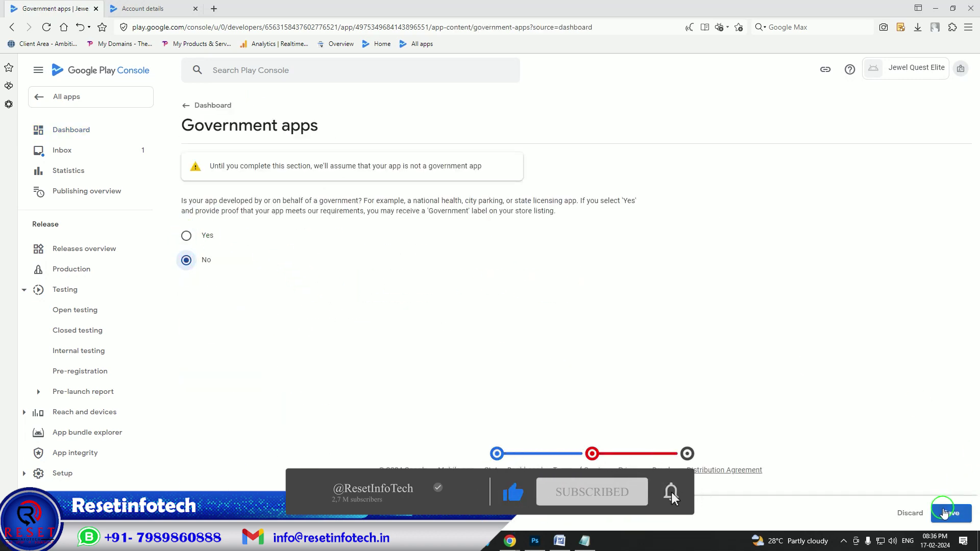
pyautogui.click(189, 113)
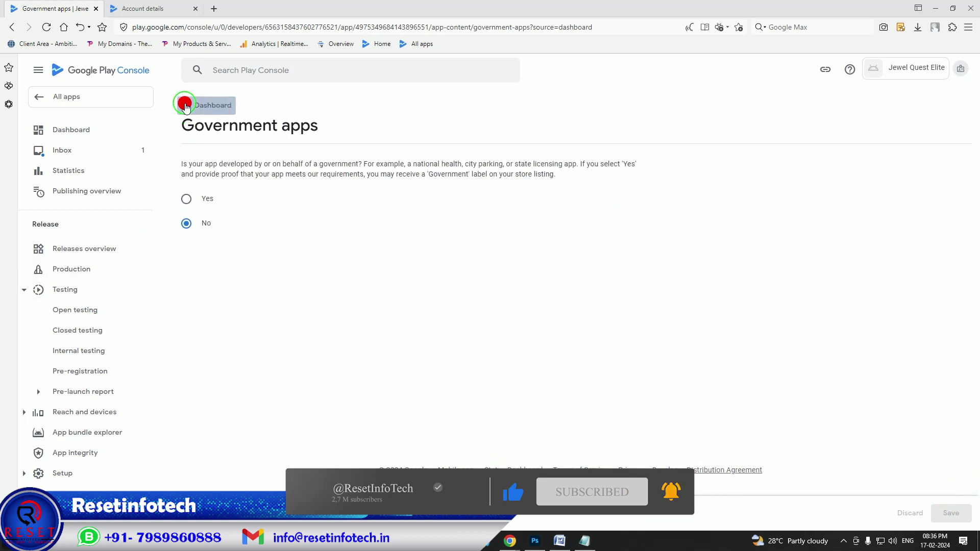
# - Declare in the Financial features task that the app doesn't provide any financial features, save, and return to the dashboard
pyautogui.scroll(-6, 551, 327)
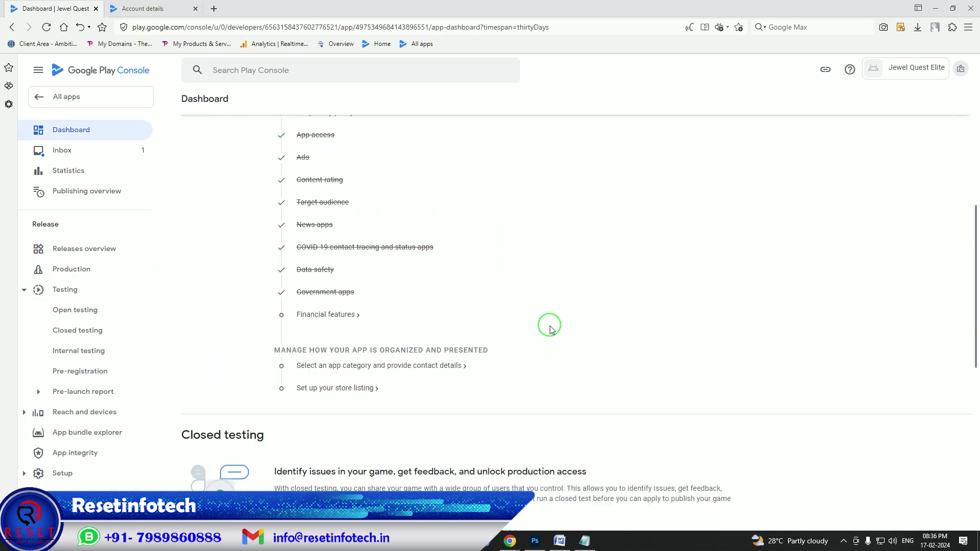
pyautogui.click(344, 316)
pyautogui.scroll(-10, 342, 318)
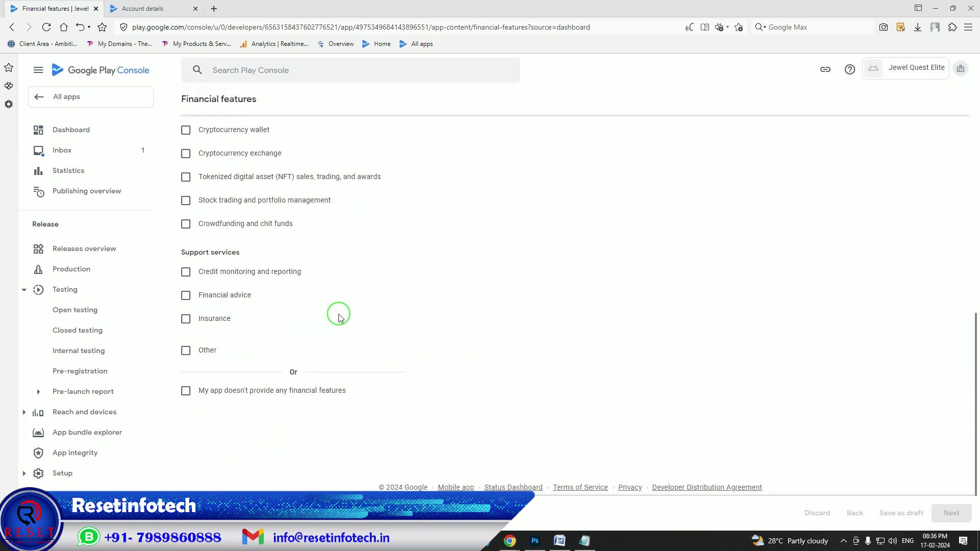
pyautogui.click(185, 393)
pyautogui.click(953, 513)
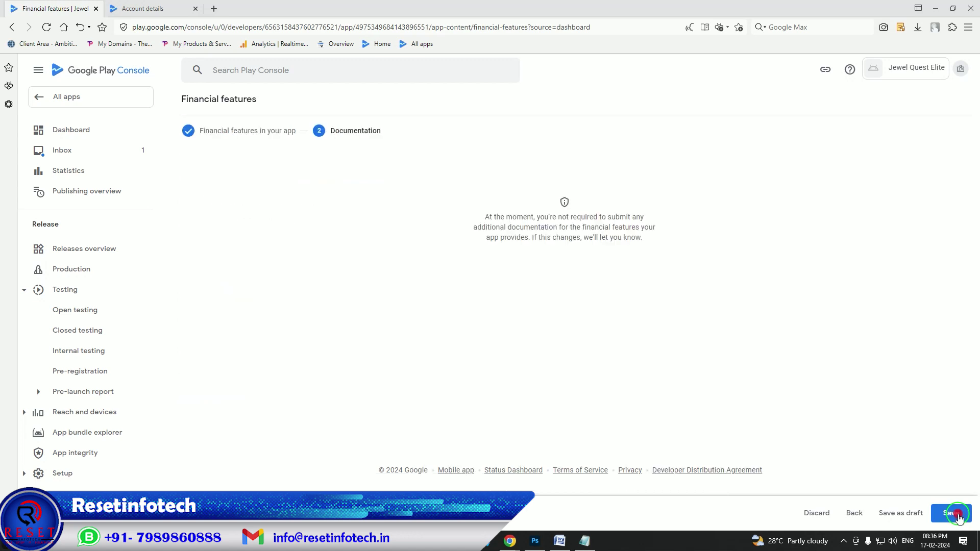
pyautogui.click(952, 513)
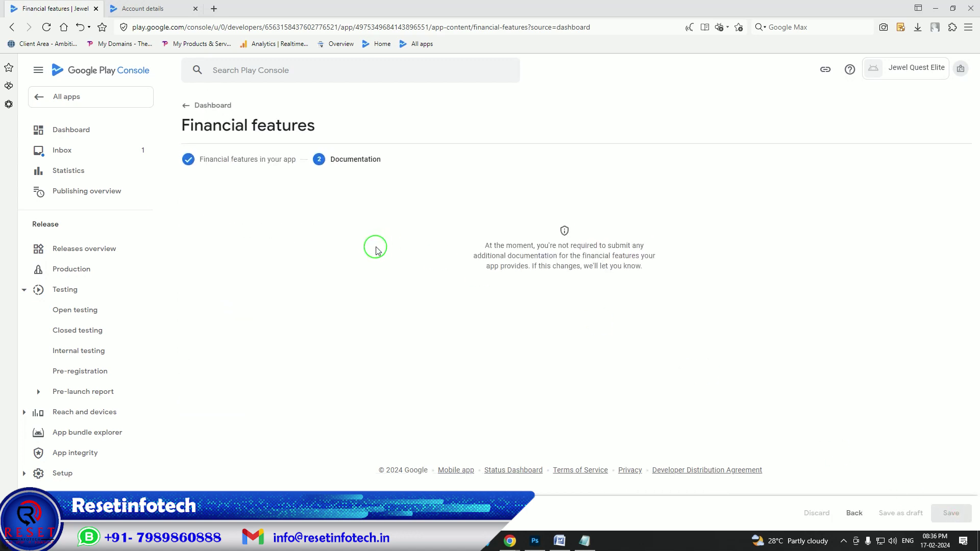
pyautogui.click(189, 107)
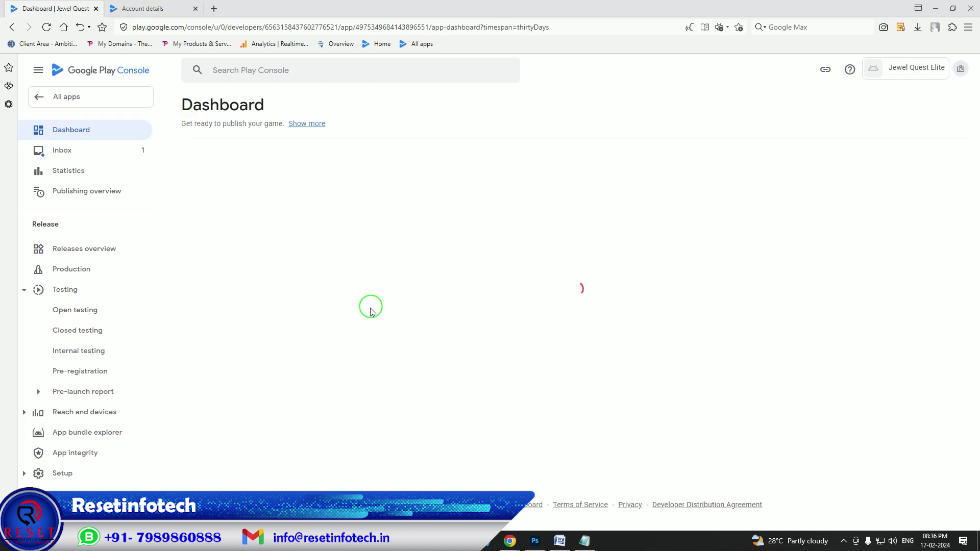
# - Open the app category and contact details task, set the game's category to Puzzle, and save
pyautogui.scroll(-10, 368, 308)
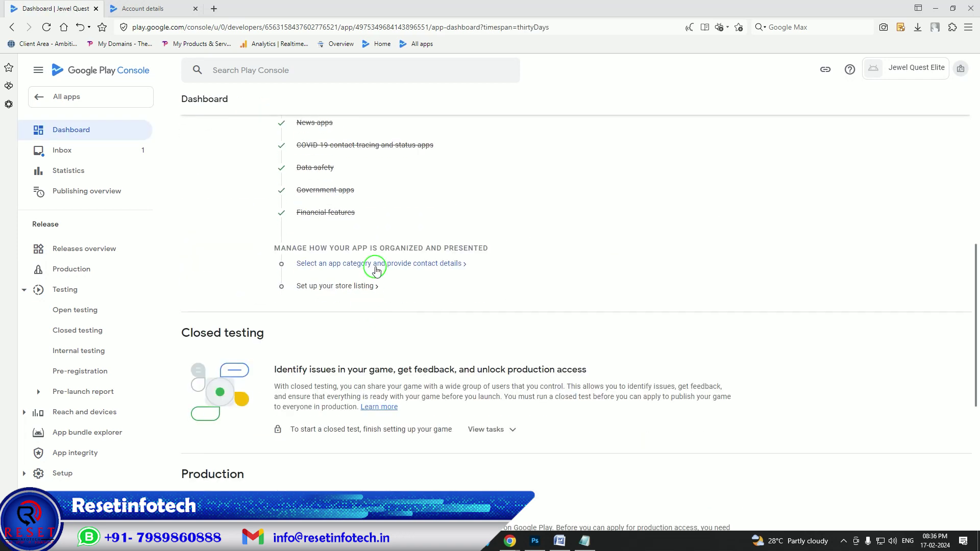
pyautogui.click(375, 267)
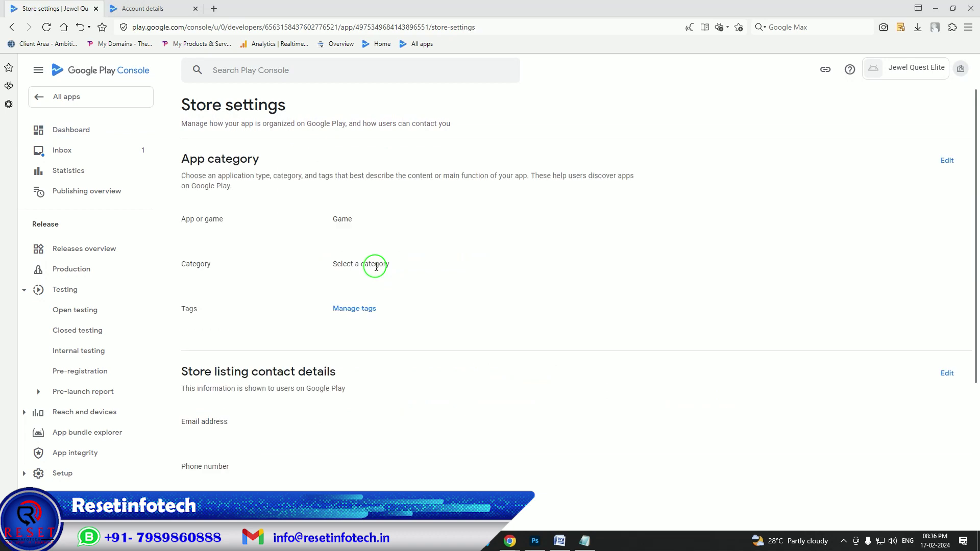
pyautogui.click(947, 161)
pyautogui.click(296, 265)
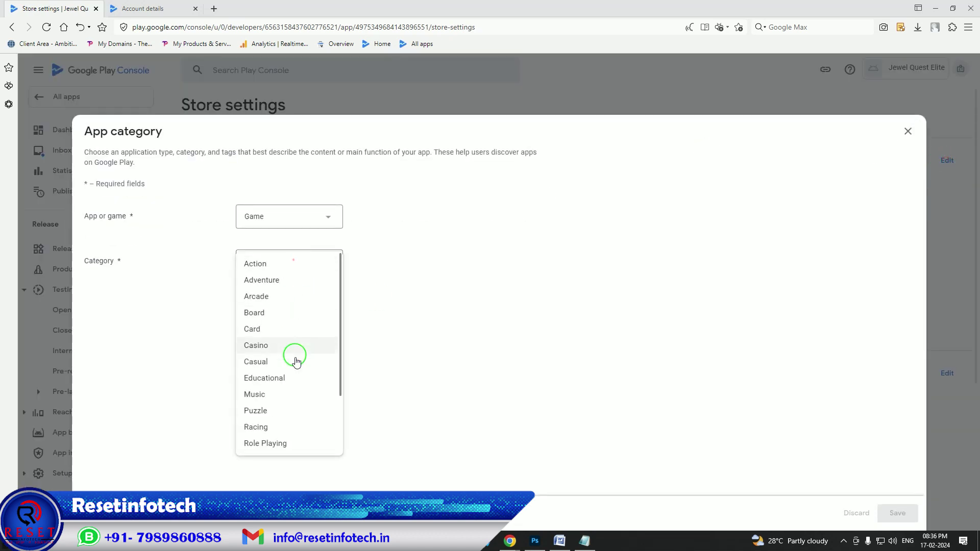
pyautogui.click(281, 409)
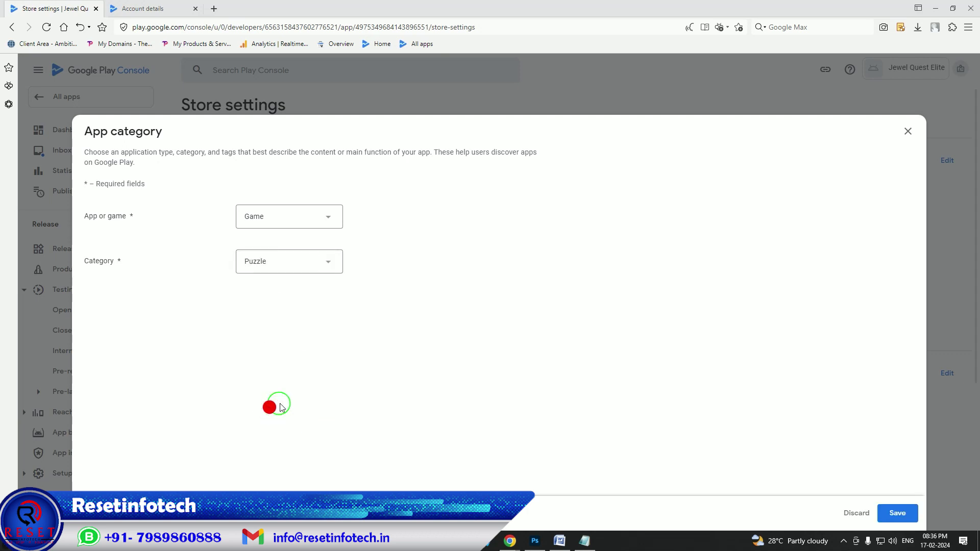
pyautogui.click(893, 513)
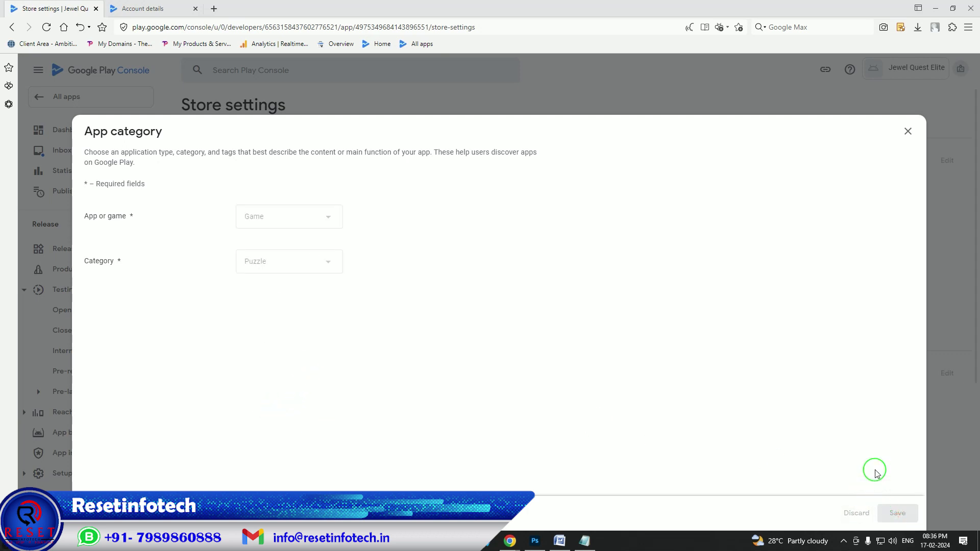
pyautogui.click(907, 132)
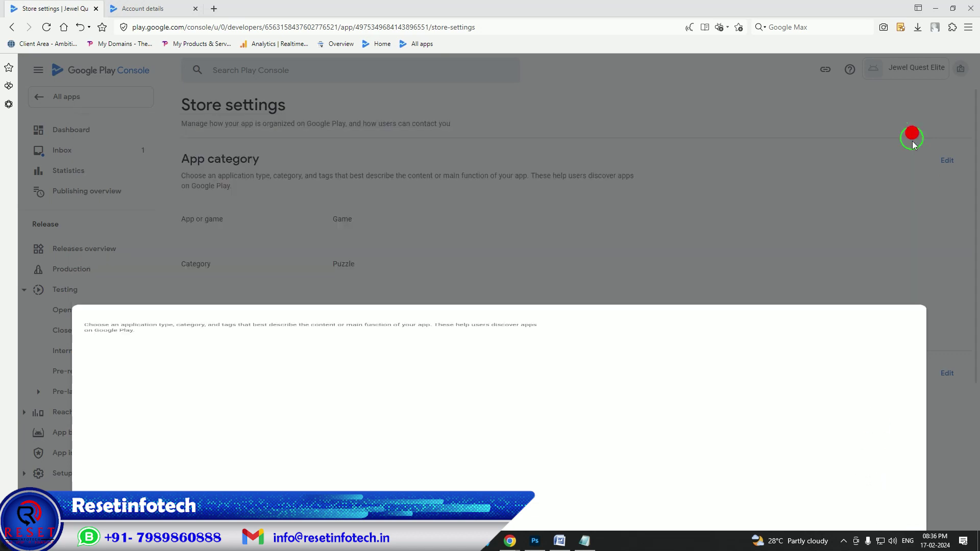
# - Open tag management for the game and filter the available tags by the Puzzle category
pyautogui.click(354, 309)
pyautogui.click(291, 193)
pyautogui.click(305, 229)
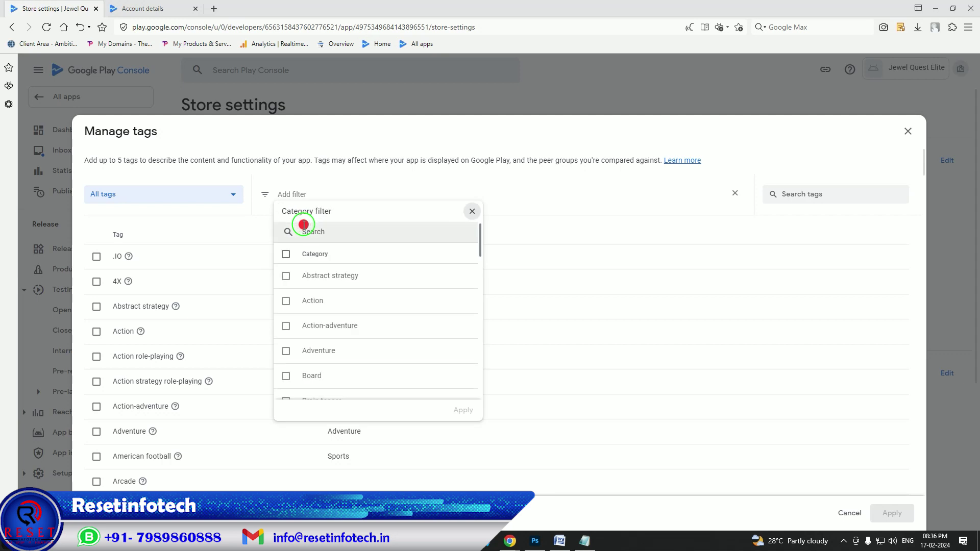
pyautogui.scroll(-5, 377, 385)
pyautogui.scroll(-5, 376, 385)
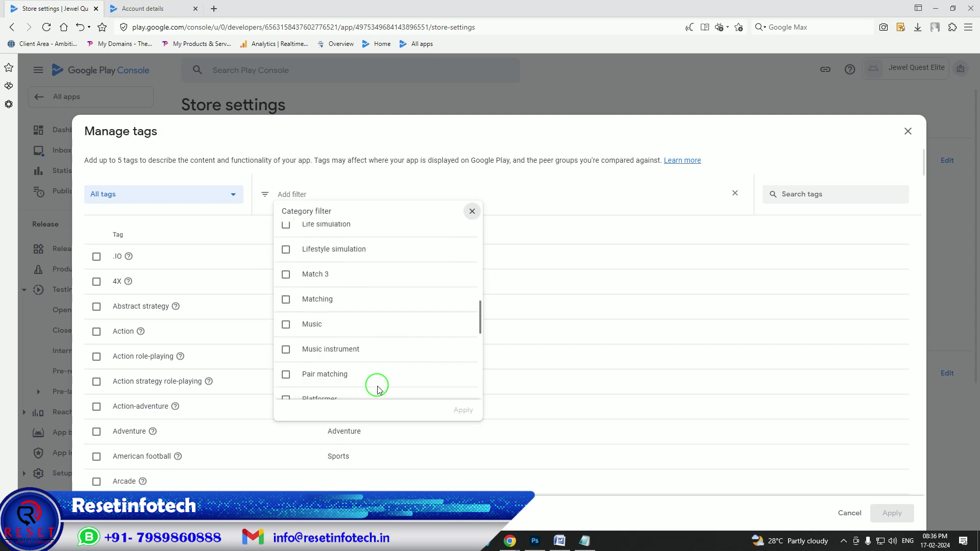
pyautogui.click(286, 291)
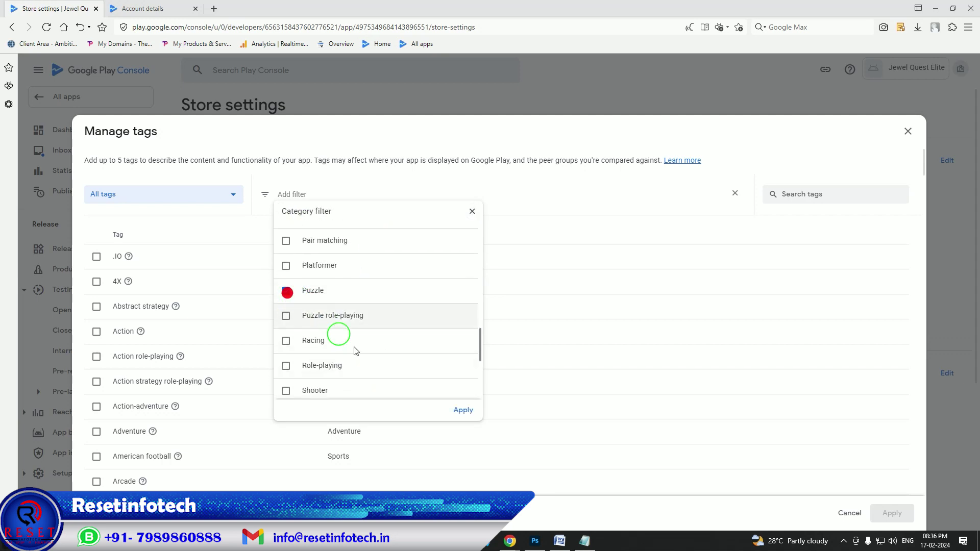
pyautogui.click(462, 410)
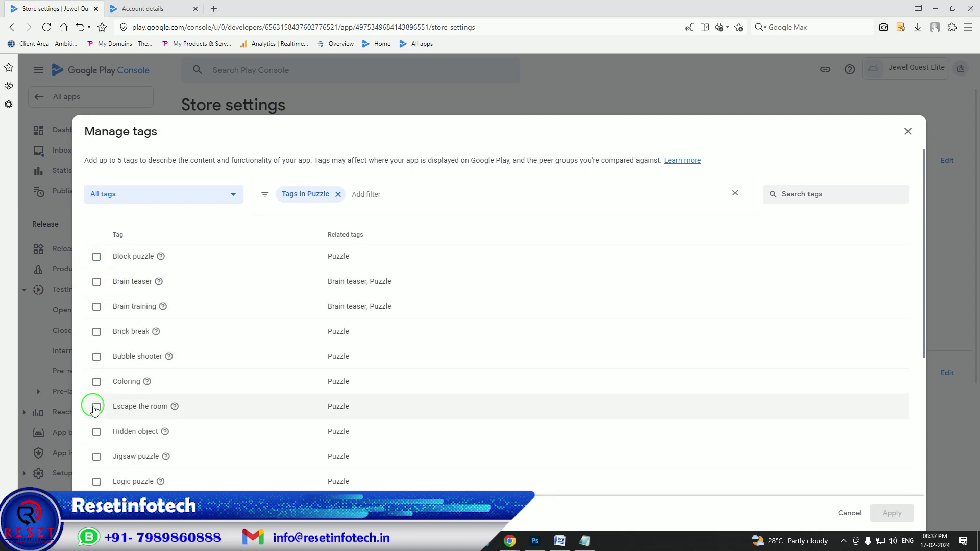
# - Apply the tags Jigsaw puzzle, Logic puzzle, Match 3, Match-3 hybrid and Puzzle to the game
pyautogui.scroll(-3, 94, 410)
pyautogui.click(96, 354)
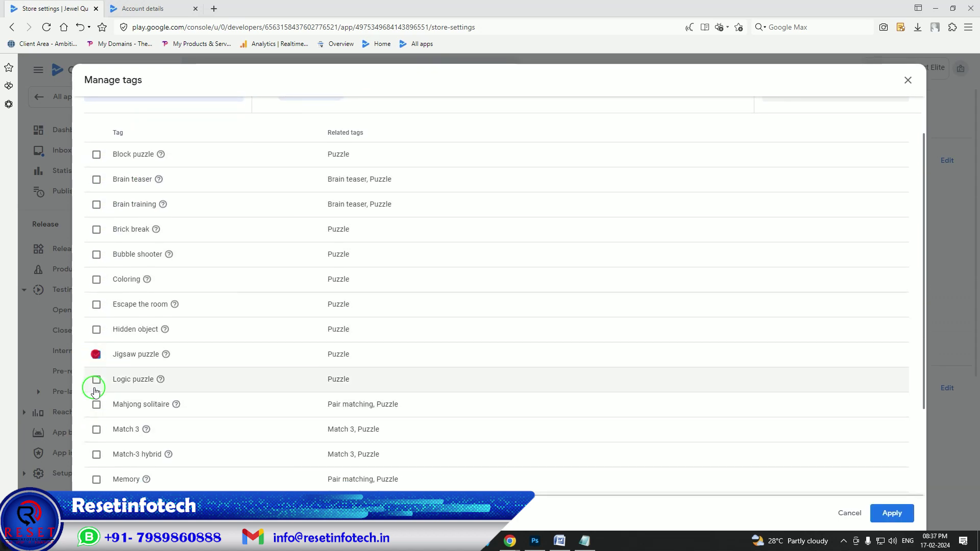
pyautogui.click(95, 380)
pyautogui.click(96, 429)
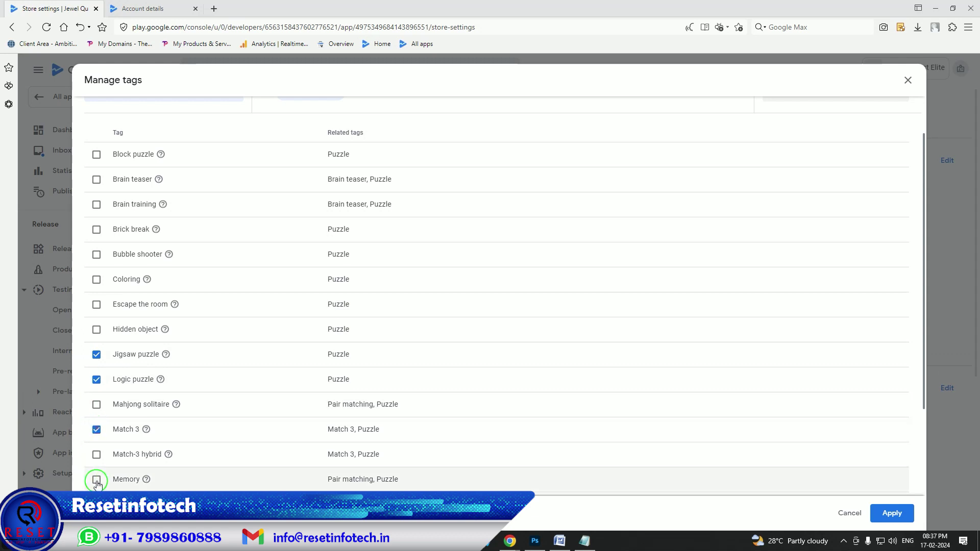
pyautogui.click(97, 455)
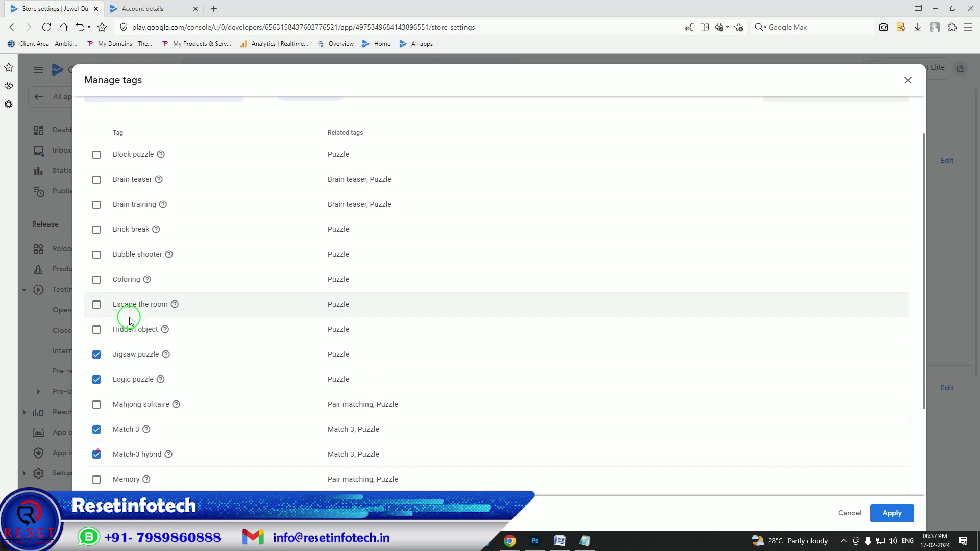
pyautogui.scroll(-3, 129, 320)
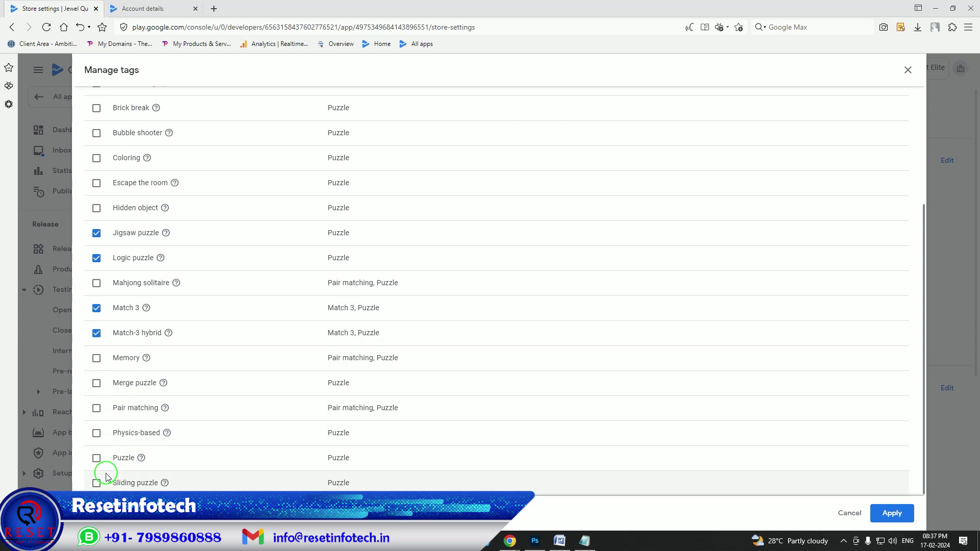
pyautogui.click(96, 461)
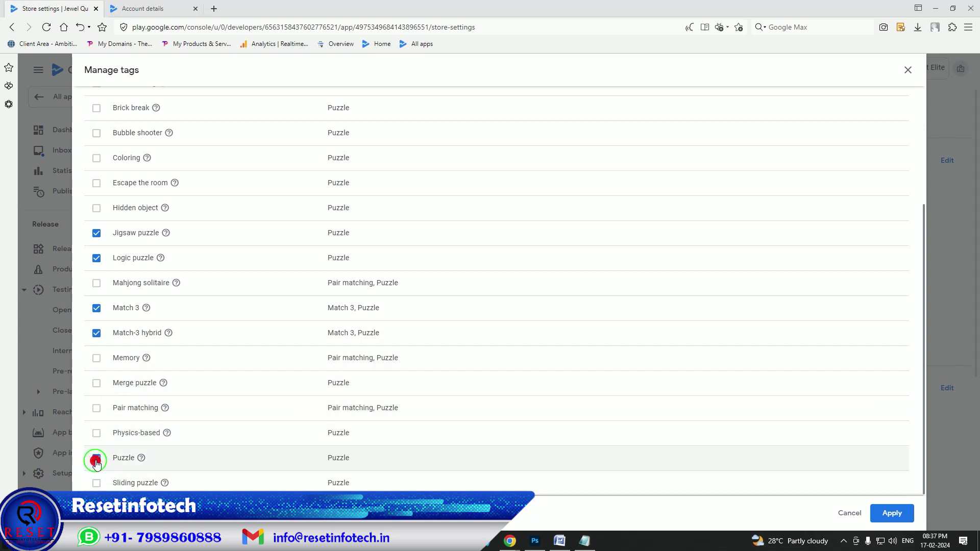
pyautogui.click(899, 513)
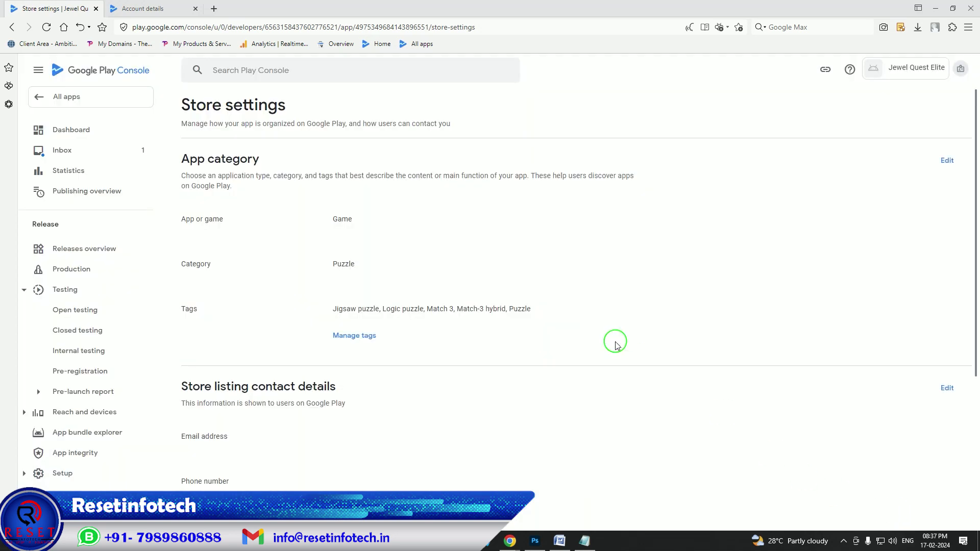
# - Paste the contact email address into the store listing contact details, save, and close the form
pyautogui.scroll(-4, 614, 341)
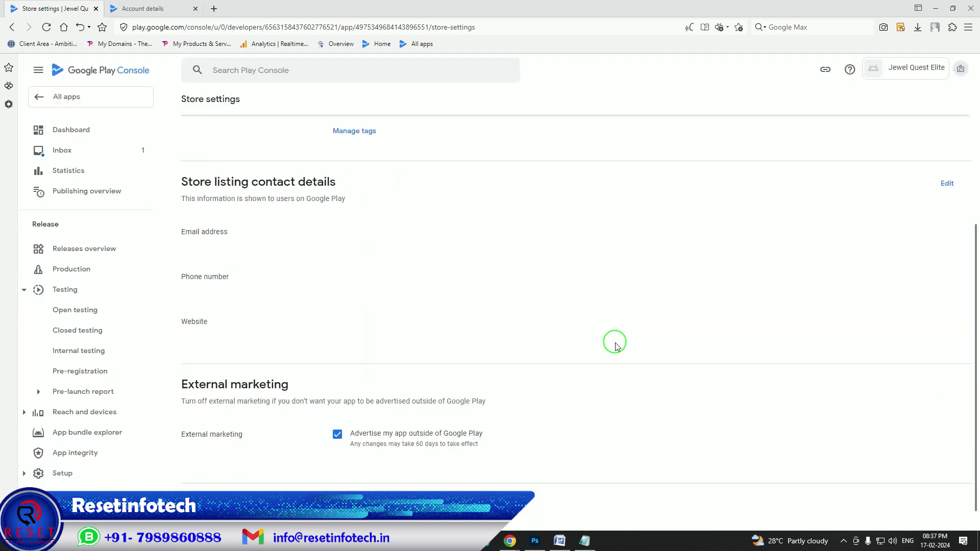
pyautogui.click(945, 191)
pyautogui.rightClick(255, 204)
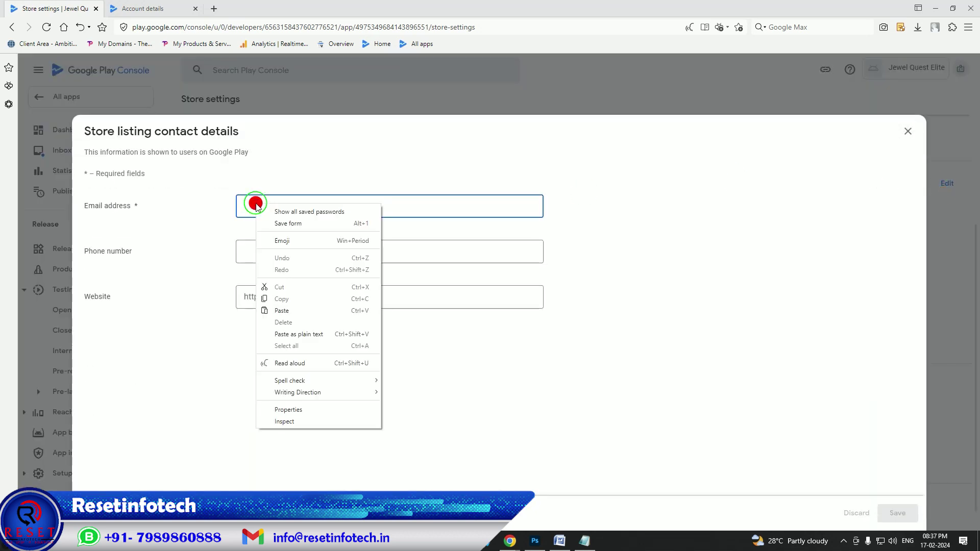
pyautogui.click(280, 310)
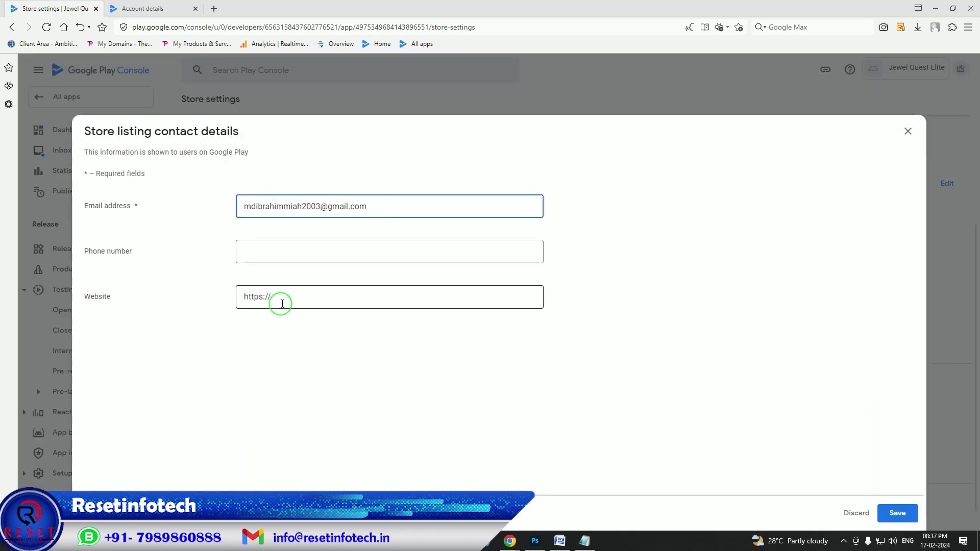
pyautogui.click(897, 513)
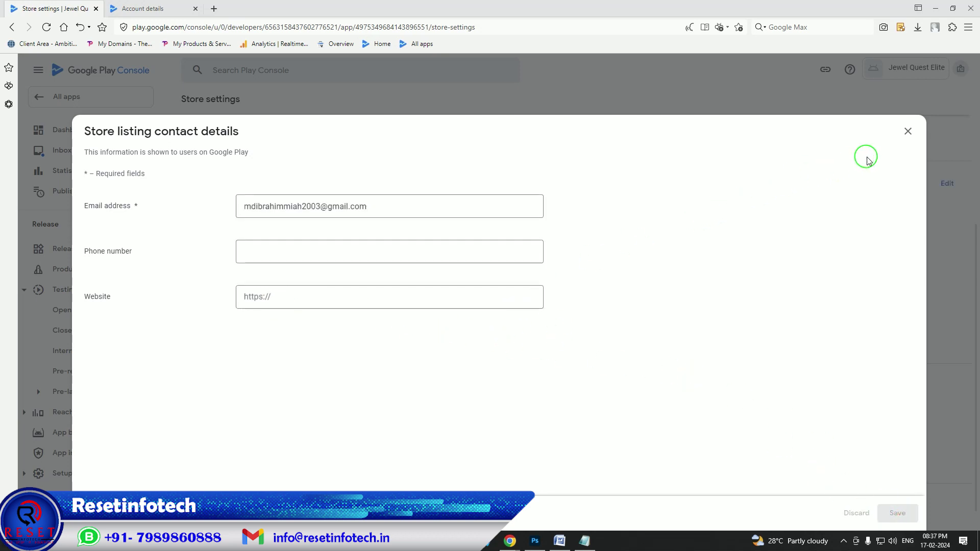
pyautogui.click(908, 131)
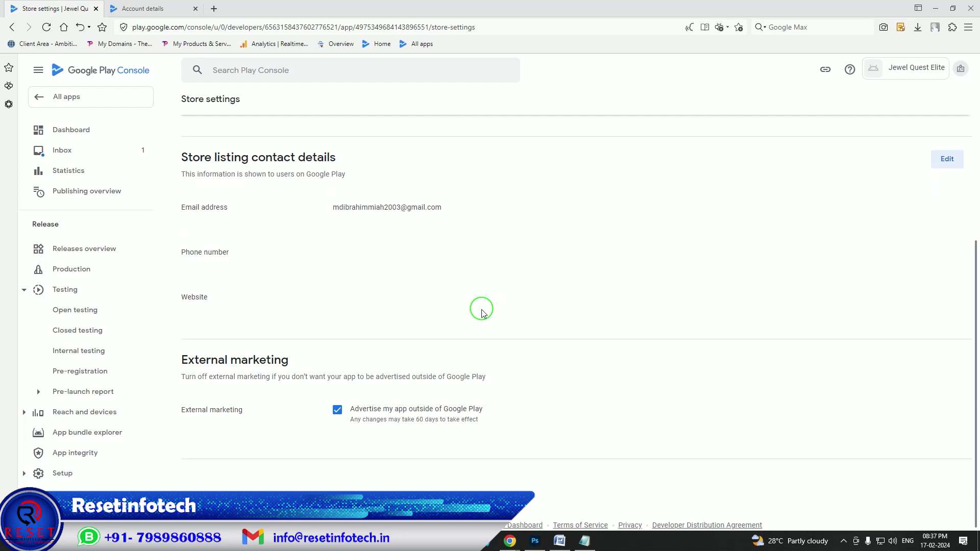
# - Go back through the app list to the Jewel Quest Elite dashboard and open the store listing setup at its description fields
pyautogui.scroll(5, 482, 312)
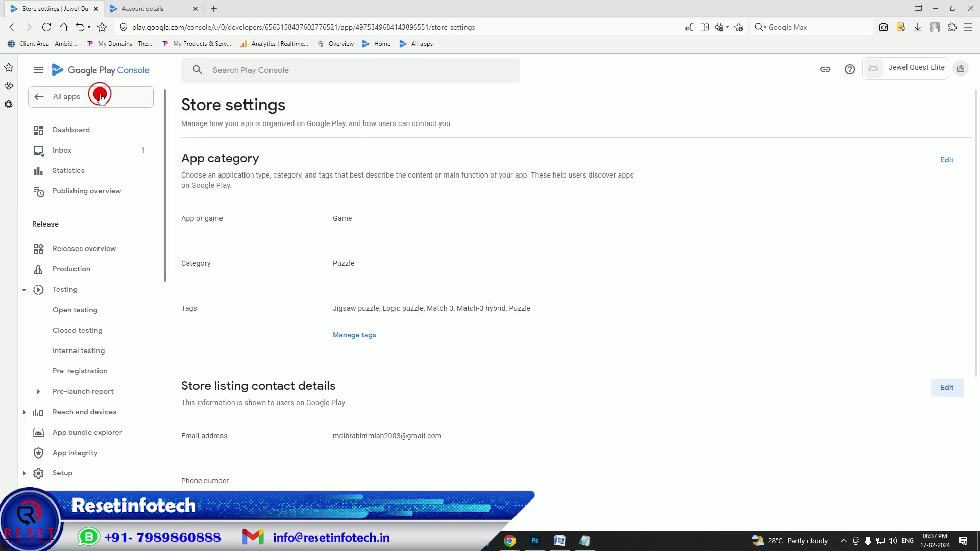
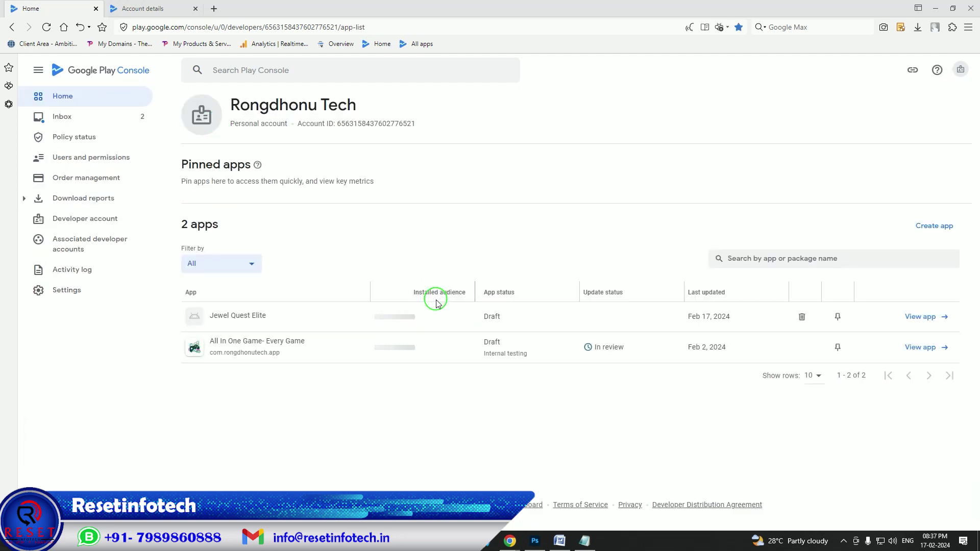
pyautogui.click(409, 317)
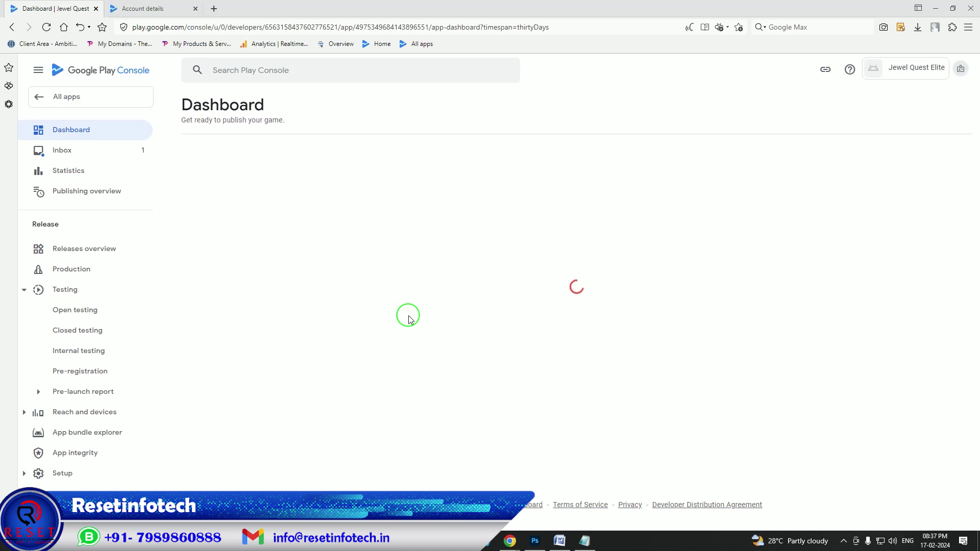
pyautogui.scroll(-4, 408, 319)
pyautogui.scroll(-2, 408, 319)
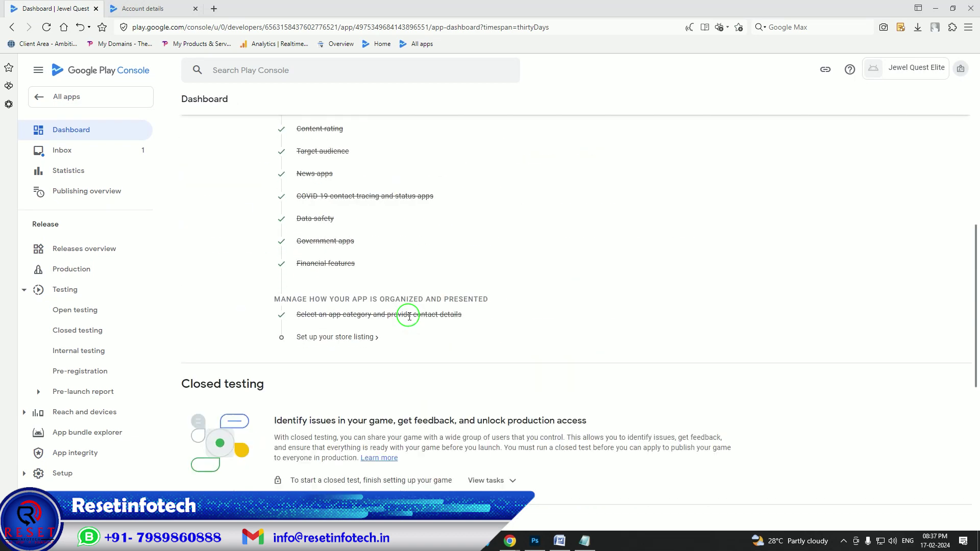
pyautogui.click(325, 339)
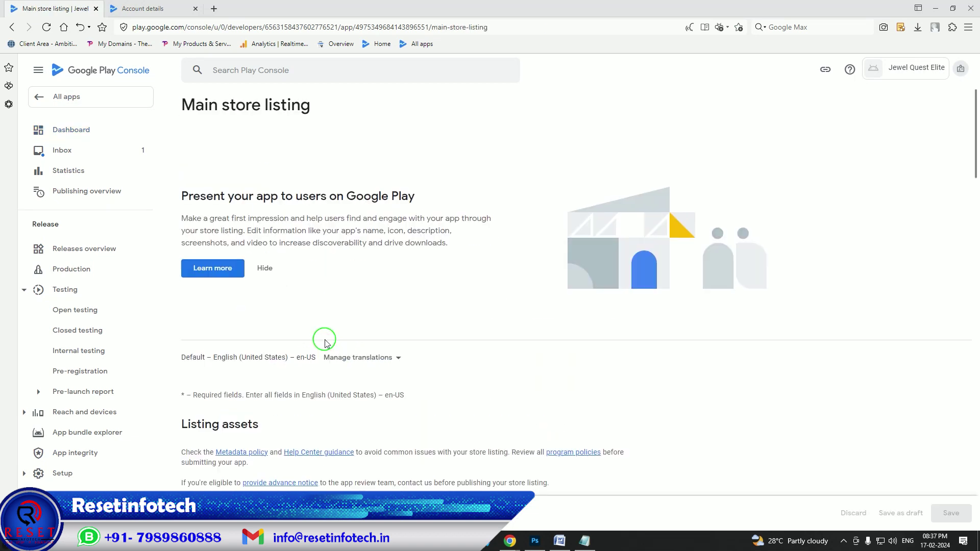
pyautogui.scroll(-8, 325, 339)
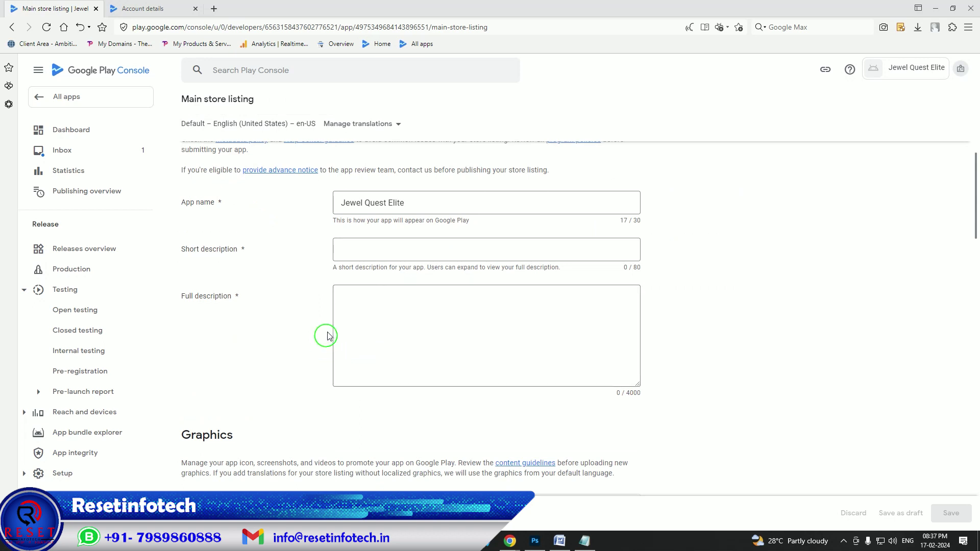
# - Copy the first line of the info document in Microsoft Word and paste it as the game's short description in the store listing
pyautogui.click(559, 542)
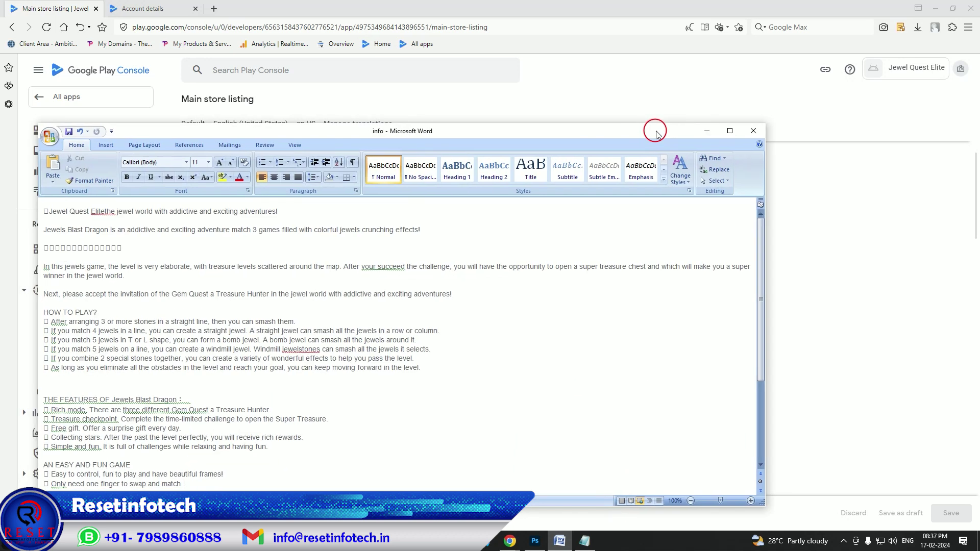
pyautogui.doubleClick(655, 128)
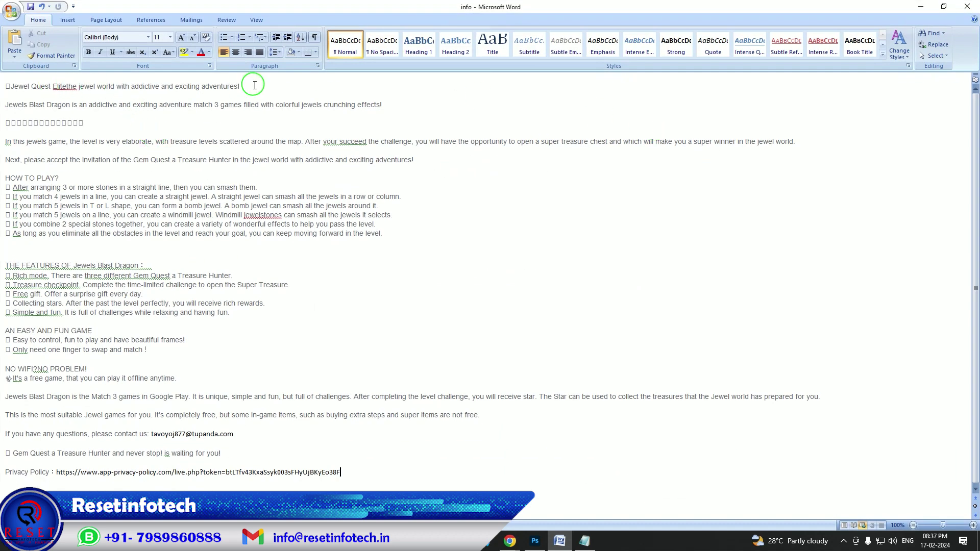
pyautogui.moveTo(261, 90); pyautogui.dragTo(11, 91)
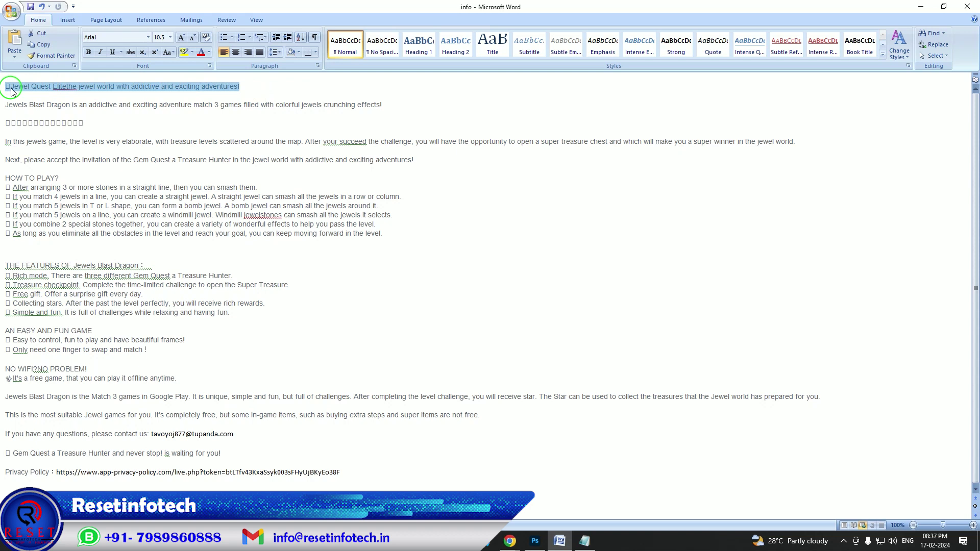
pyautogui.hotkey('ctrl', 'c')
pyautogui.click(559, 541)
pyautogui.click(382, 250)
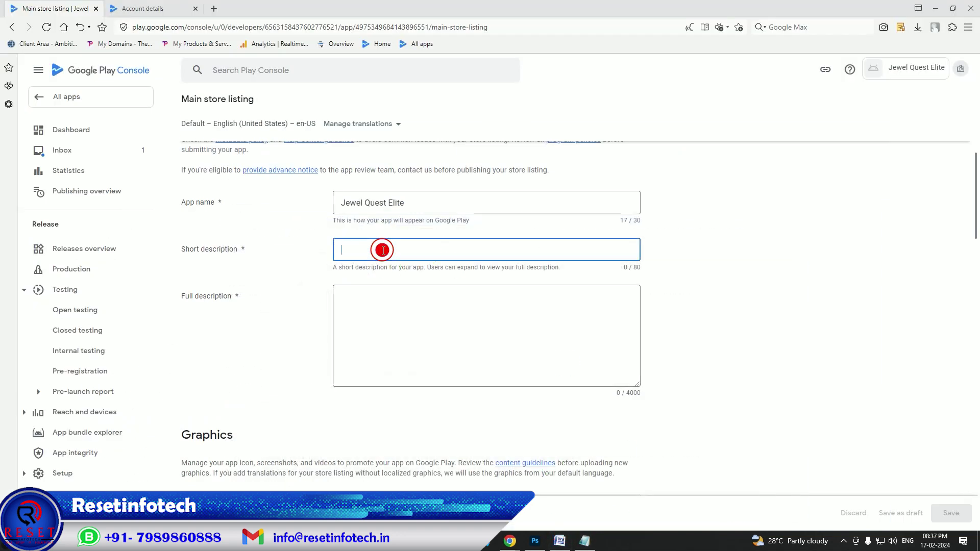
pyautogui.hotkey('ctrl', 'v')
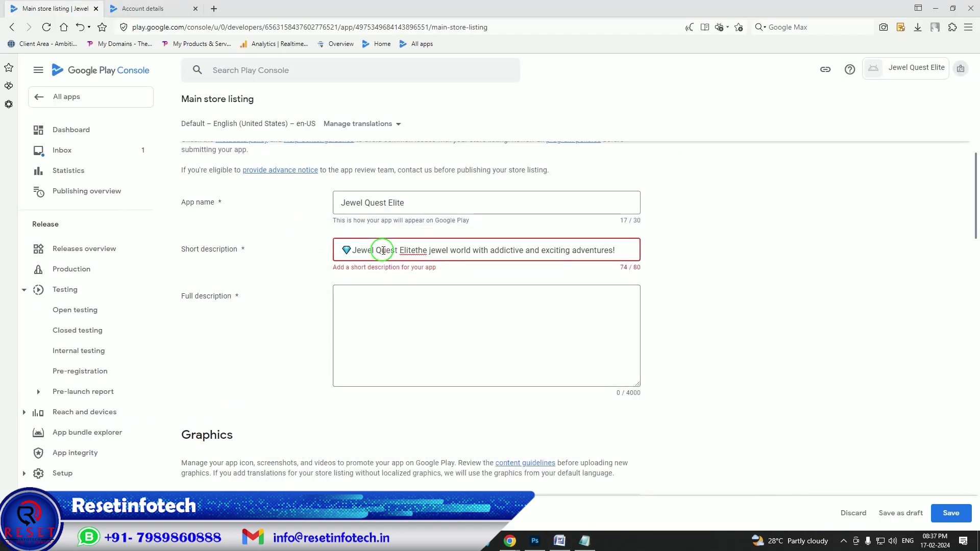
# - Copy the entire text of the info document in Word and paste it as the full description in the store listing
pyautogui.click(596, 542)
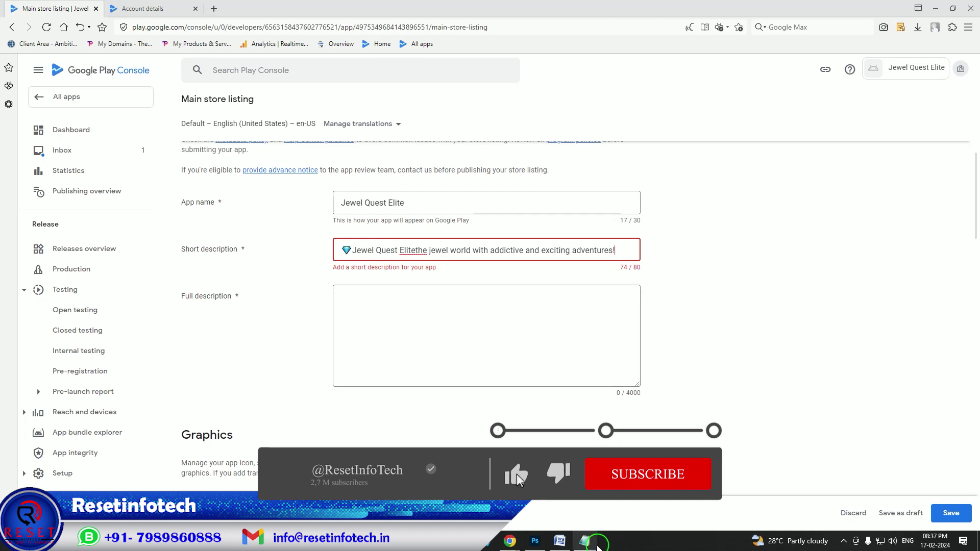
pyautogui.click(560, 540)
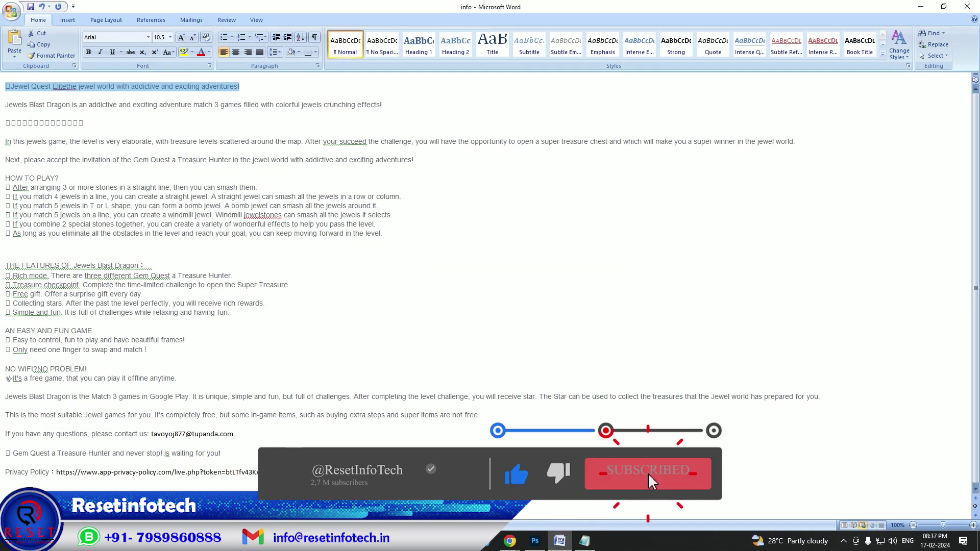
pyautogui.moveTo(224, 481); pyautogui.dragTo(8, 87)
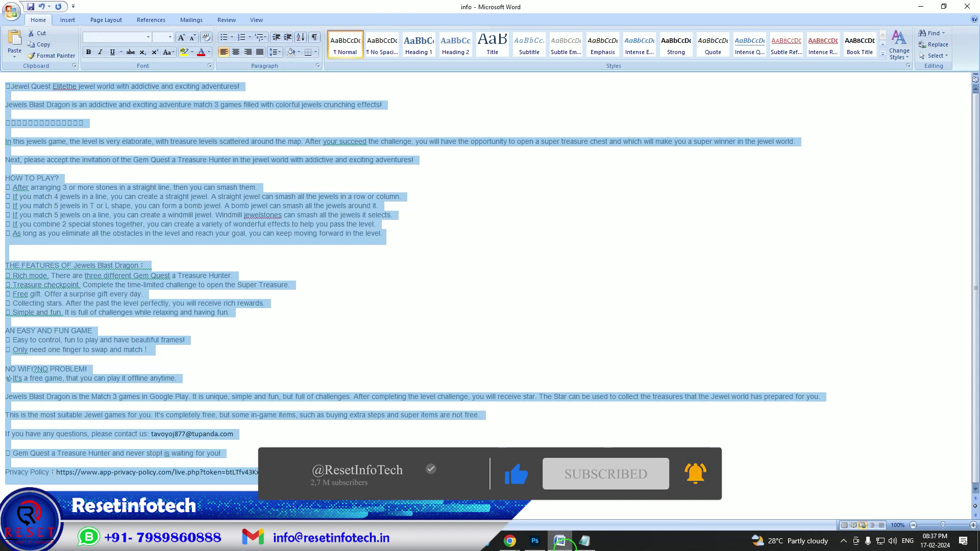
pyautogui.click(559, 541)
pyautogui.click(380, 317)
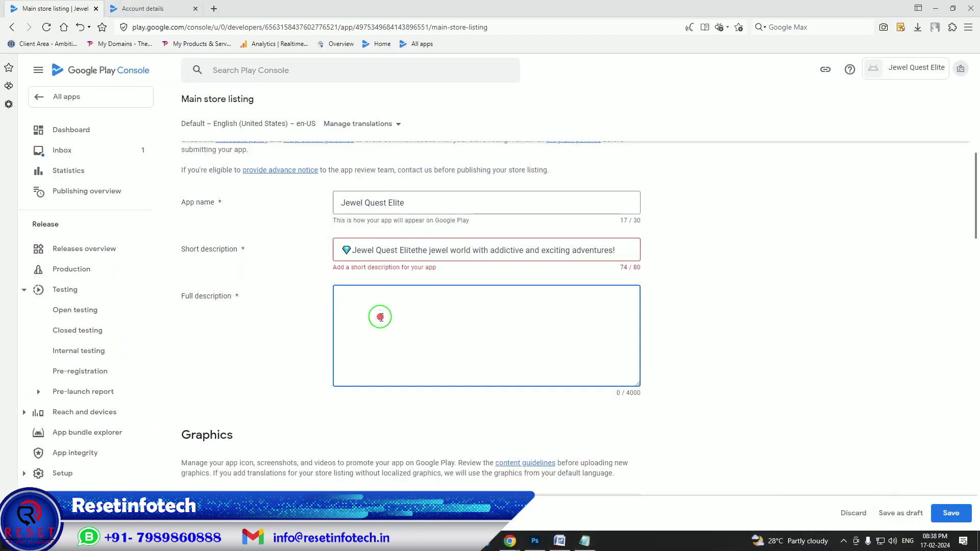
pyautogui.hotkey('ctrl', 'v')
# - Upload the logo image from the "game for customer" folder as the app icon
pyautogui.scroll(-4, 671, 347)
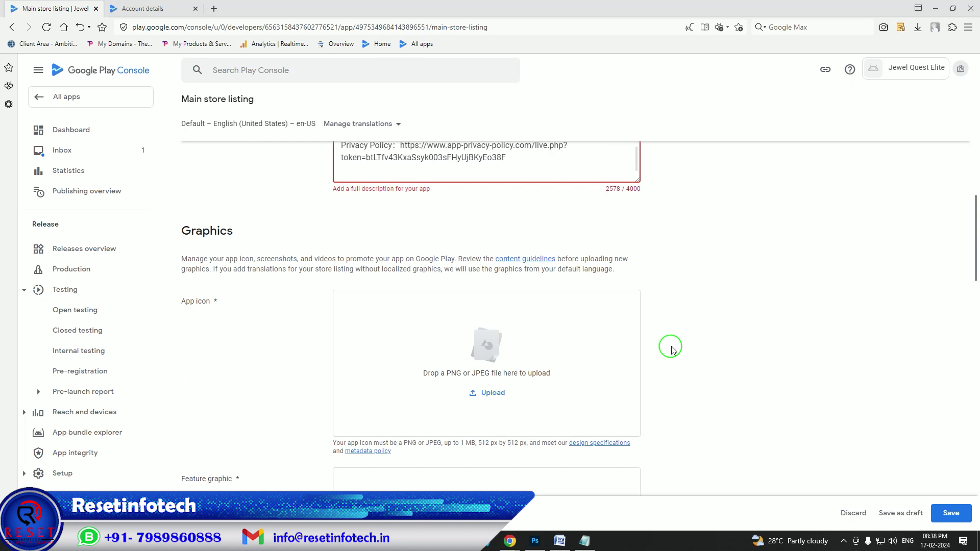
pyautogui.click(493, 393)
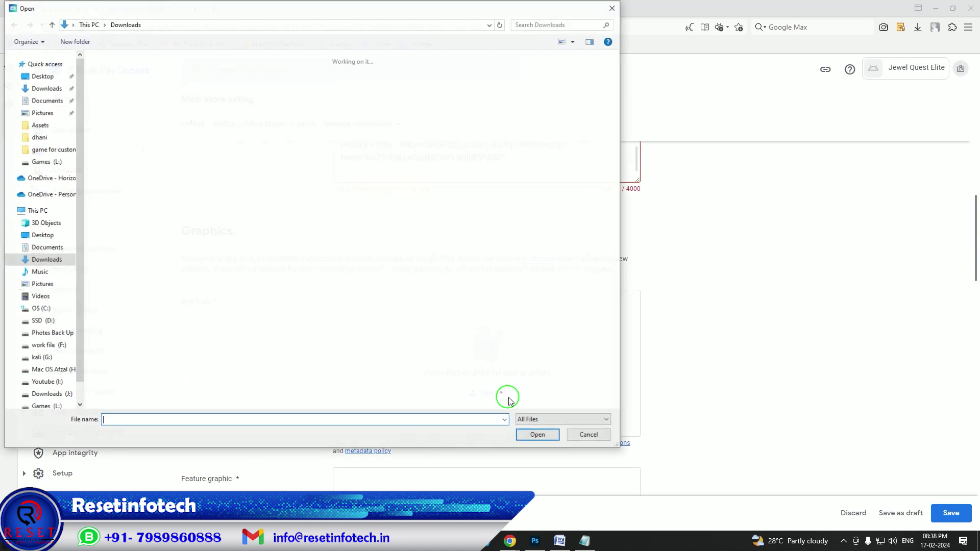
pyautogui.click(40, 153)
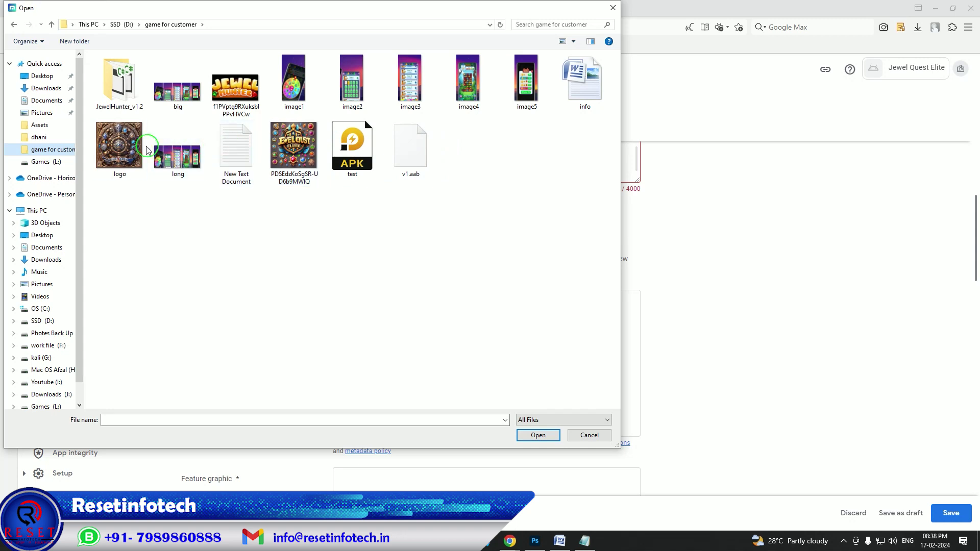
pyautogui.doubleClick(128, 147)
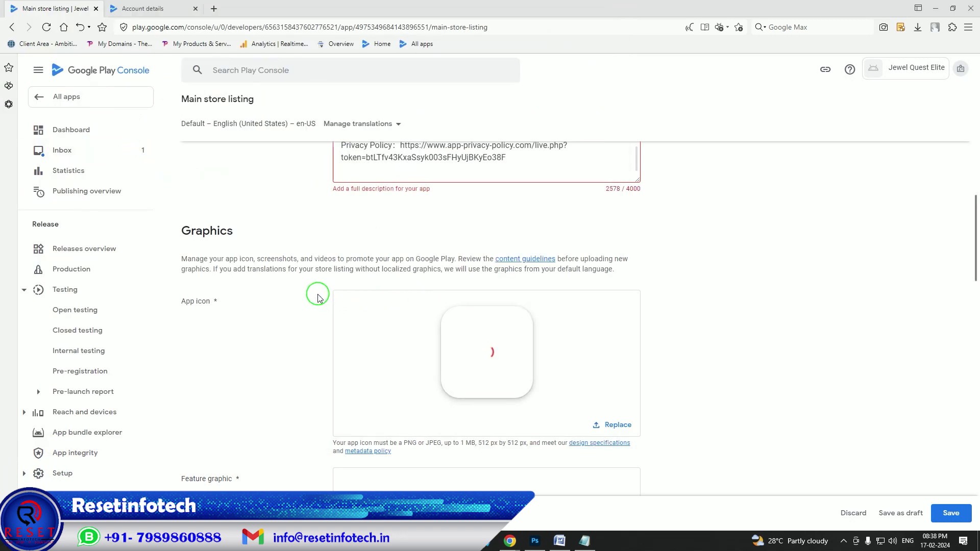
# - Try to use the image named big as the feature graphic, and remove it from the listing
pyautogui.scroll(-3, 318, 297)
pyautogui.click(493, 418)
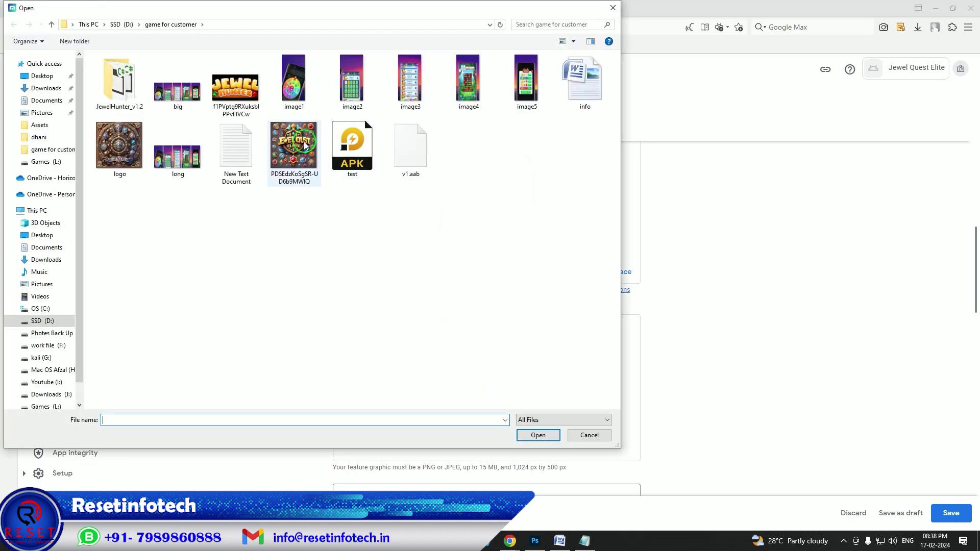
pyautogui.doubleClick(177, 95)
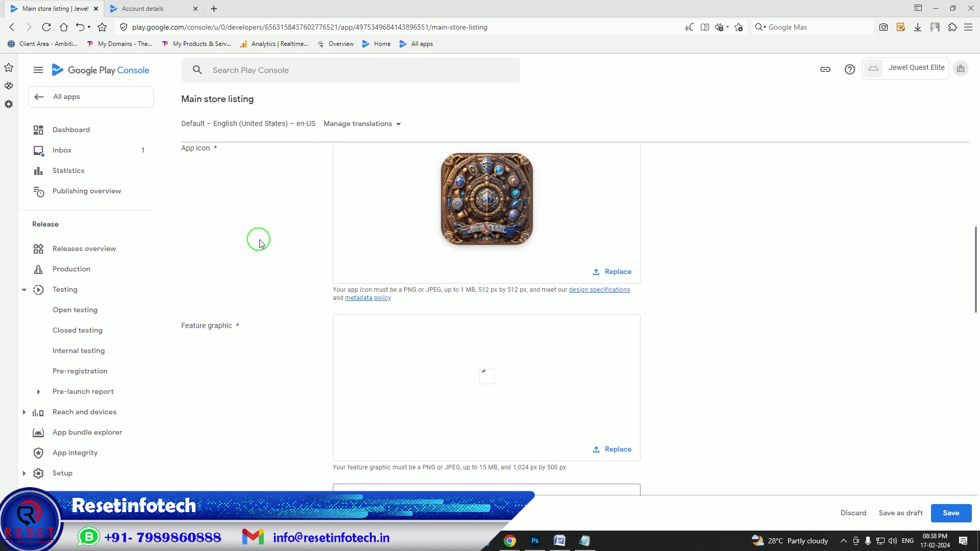
pyautogui.scroll(-6, 259, 243)
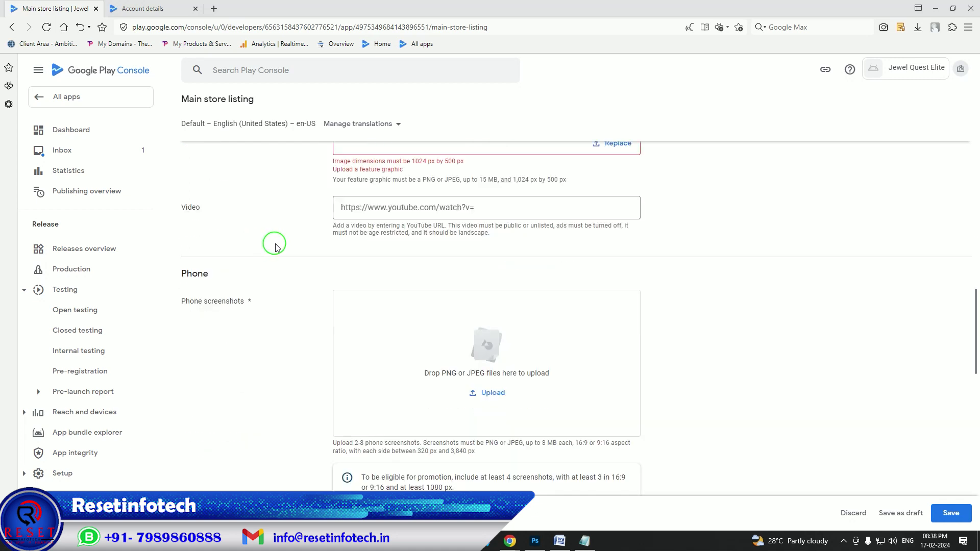
pyautogui.scroll(4, 275, 244)
pyautogui.click(531, 231)
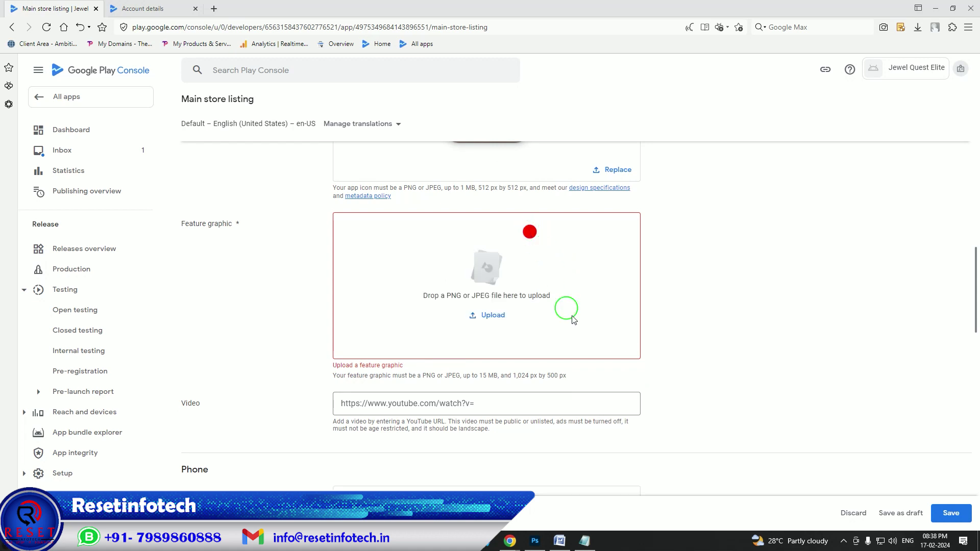
# - Upload the image named long as the feature graphic
pyautogui.click(491, 314)
pyautogui.doubleClick(177, 156)
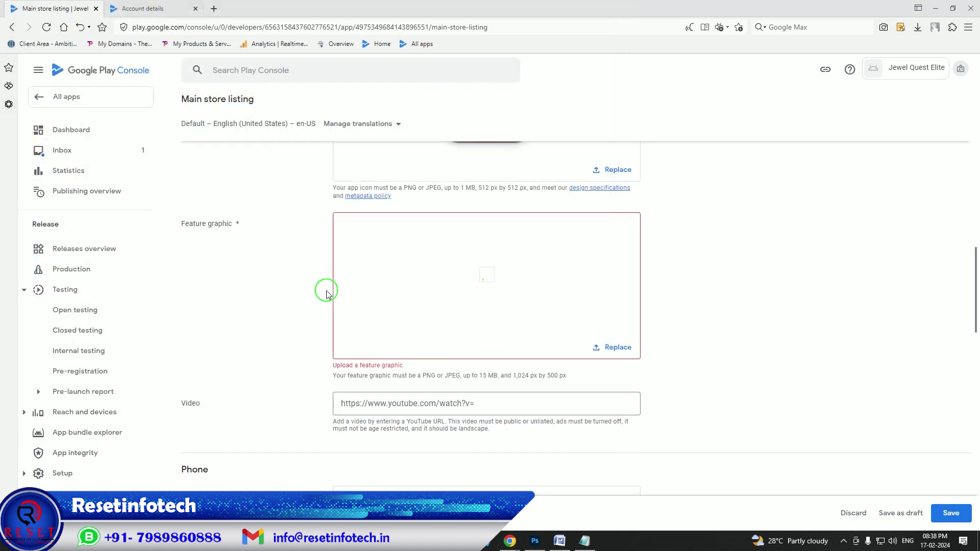
pyautogui.scroll(-6, 326, 291)
pyautogui.scroll(6, 598, 325)
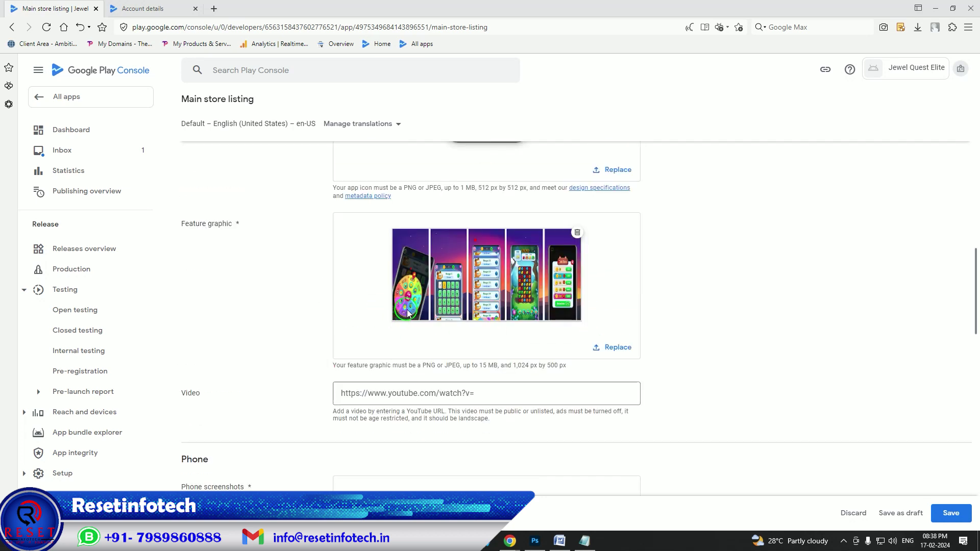
# - Upload image1 through image5 as the phone screenshots
pyautogui.scroll(-4, 408, 312)
pyautogui.click(491, 375)
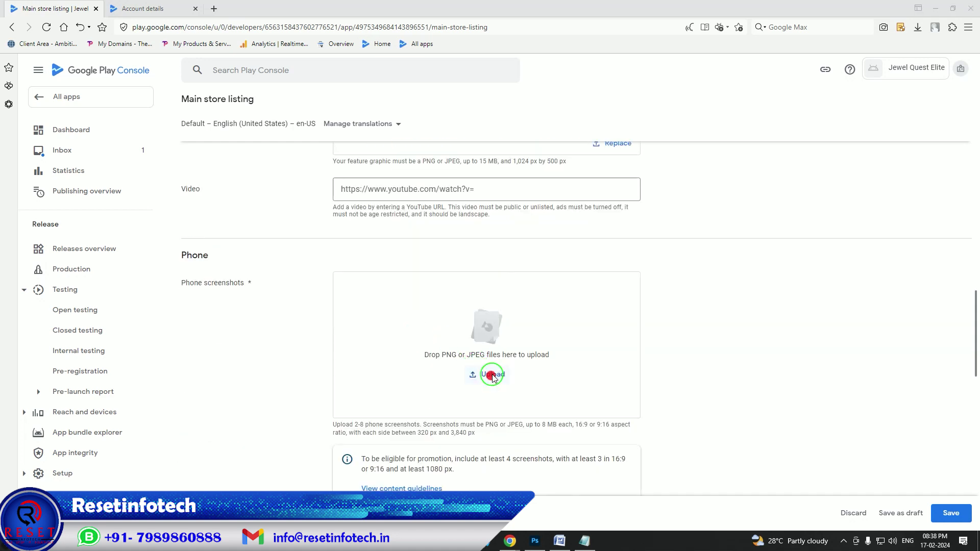
pyautogui.click(291, 95)
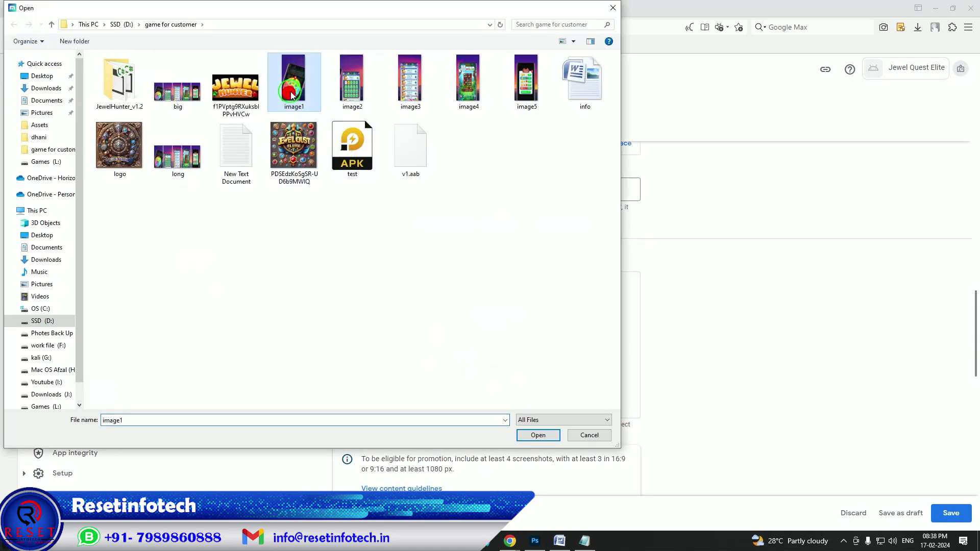
pyautogui.keyDown('shift'); pyautogui.click(511, 90); pyautogui.keyUp('shift')
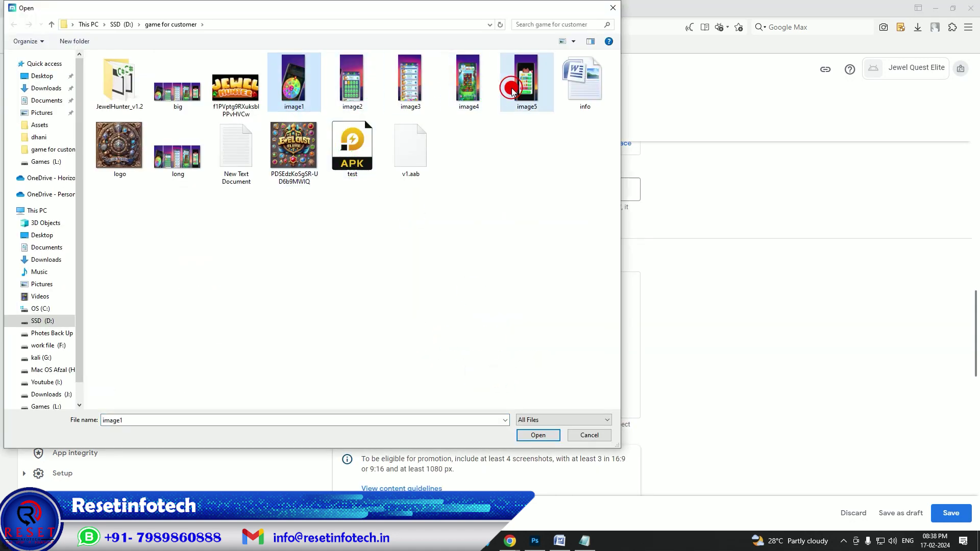
pyautogui.click(538, 434)
# - Upload image1 through image5 as the 7-inch tablet screenshots
pyautogui.scroll(-5, 261, 314)
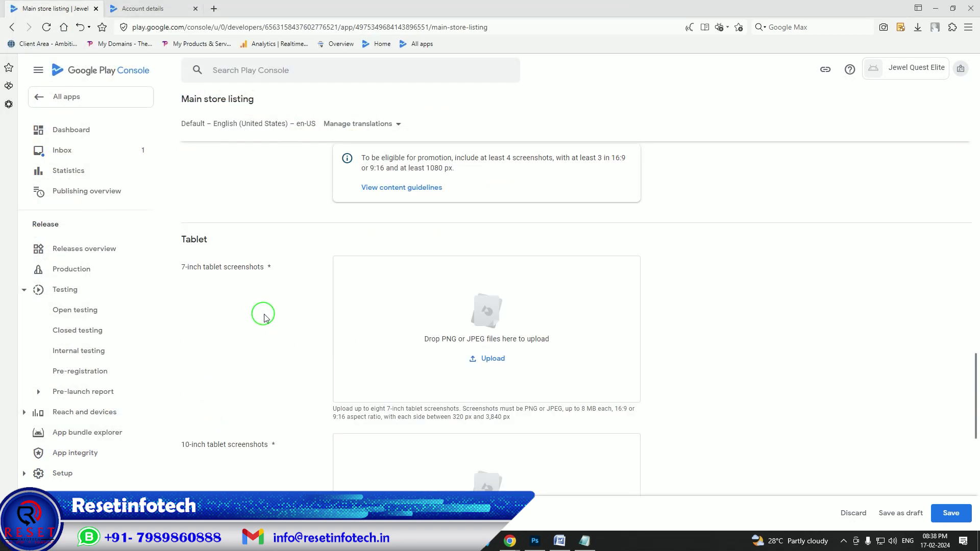
pyautogui.click(502, 364)
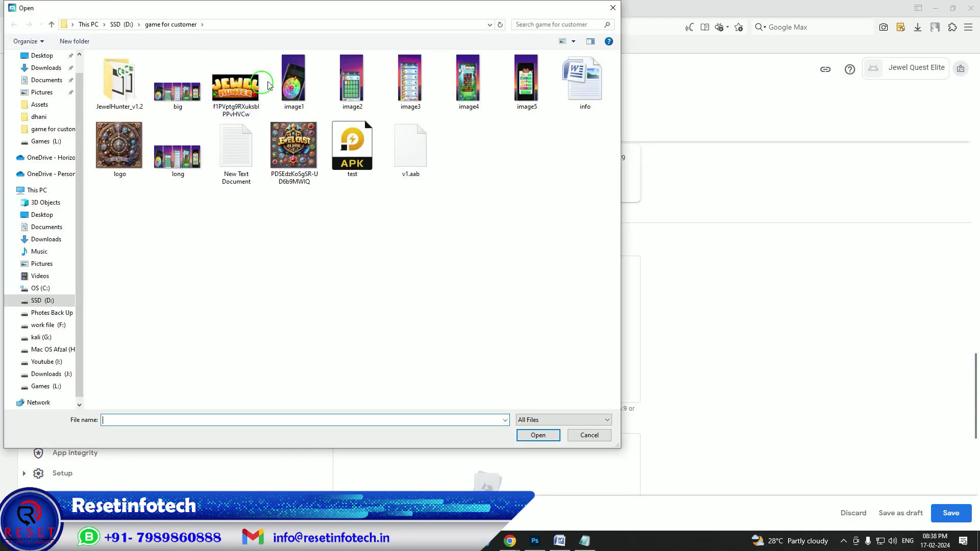
pyautogui.click(295, 83)
pyautogui.keyDown('shift'); pyautogui.click(521, 93); pyautogui.keyUp('shift')
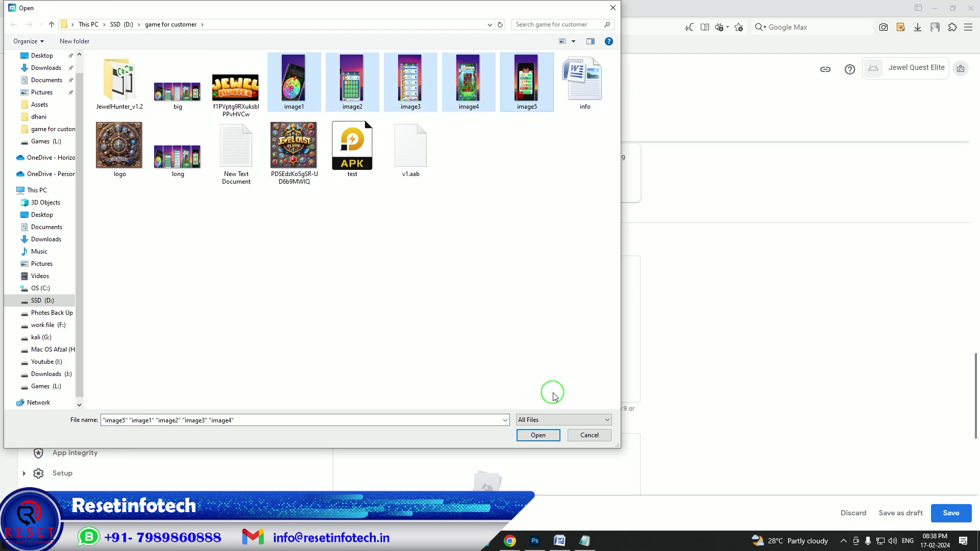
pyautogui.click(546, 436)
# - Check the uploaded screenshots and save the main store listing without adding 10-inch tablet screenshots
pyautogui.scroll(-4, 303, 352)
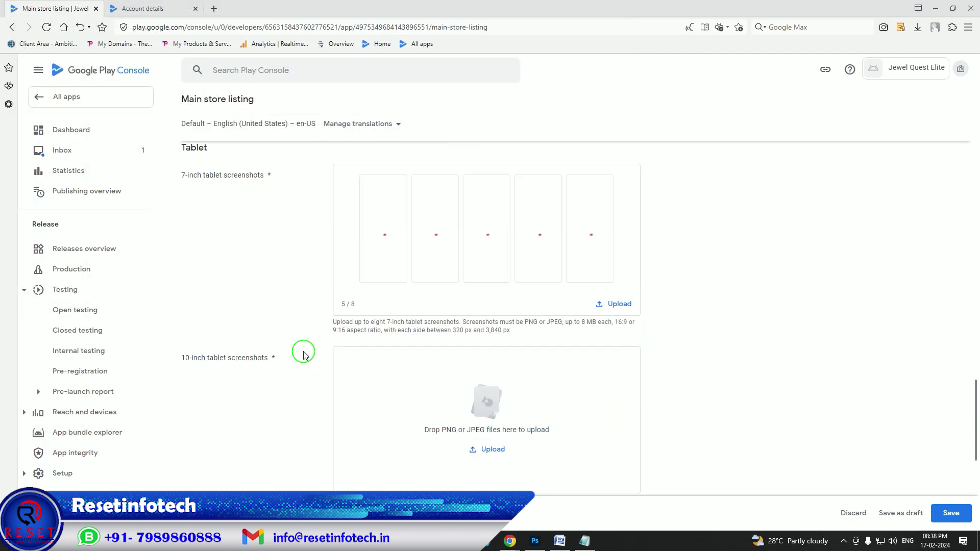
pyautogui.scroll(-6, 303, 356)
pyautogui.scroll(3, 303, 356)
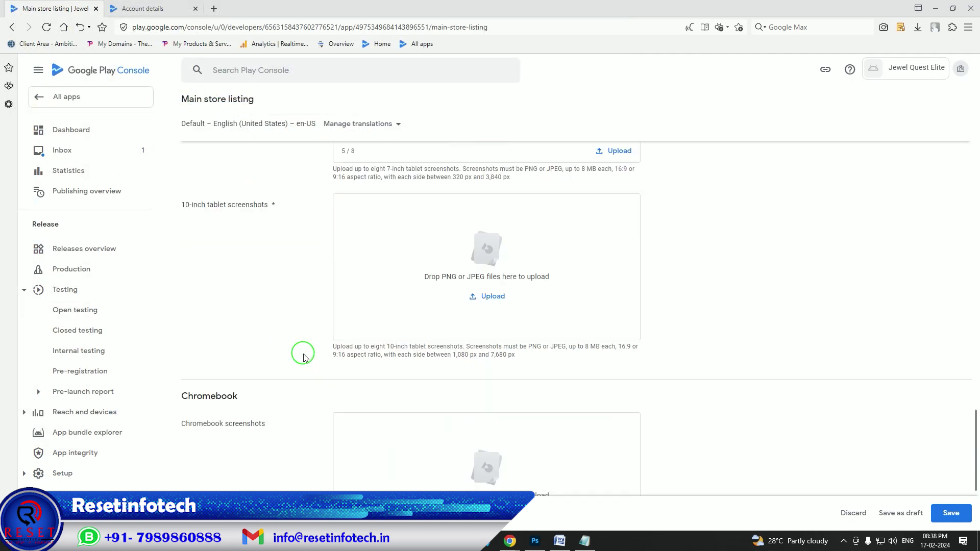
pyautogui.scroll(7, 302, 356)
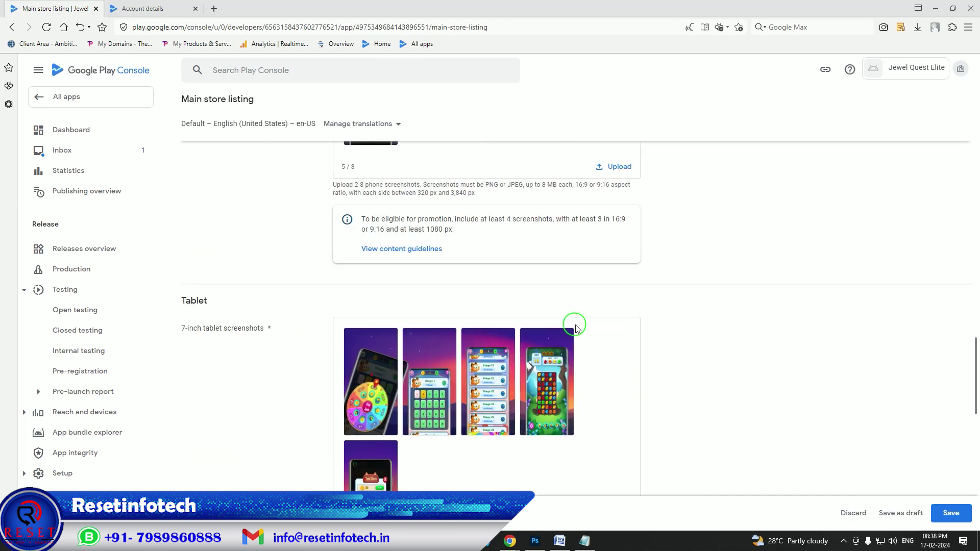
pyautogui.scroll(-5, 721, 337)
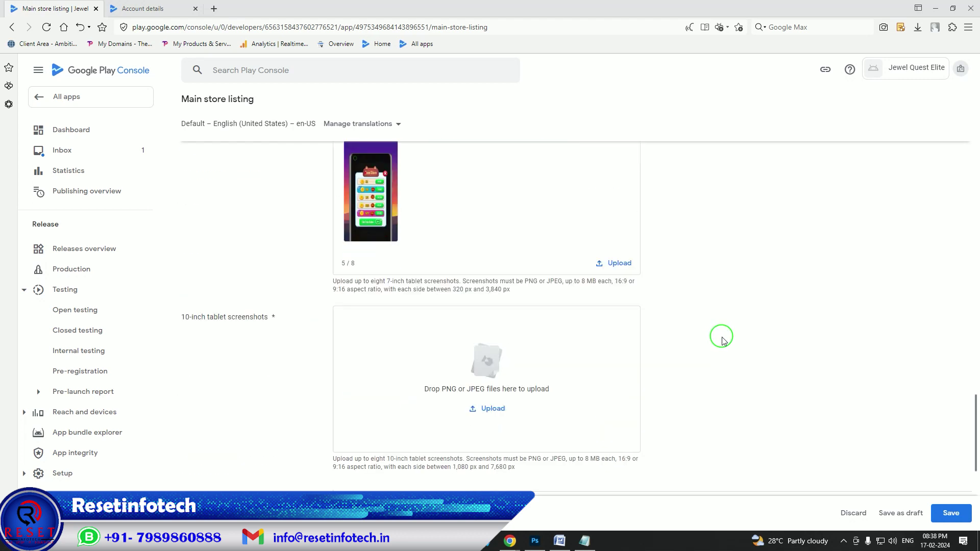
pyautogui.click(951, 513)
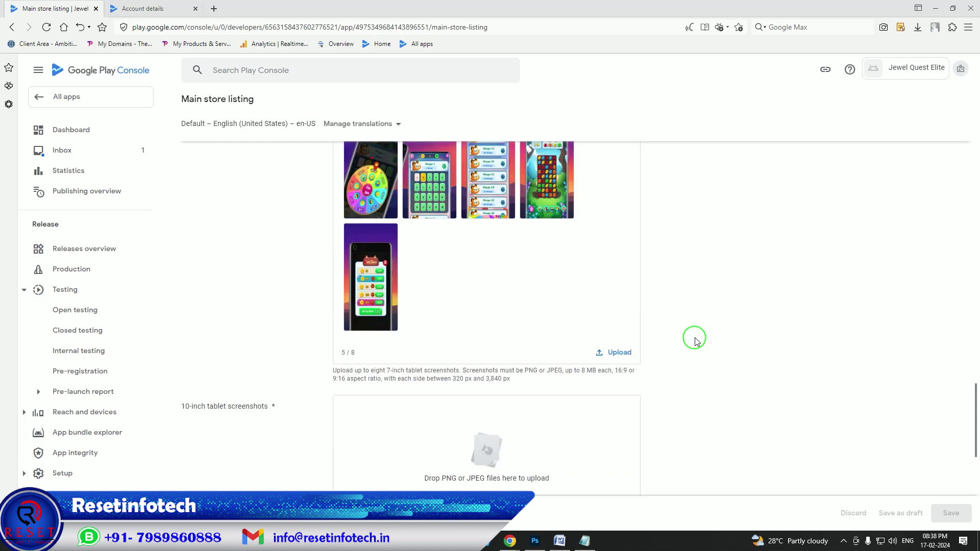
pyautogui.scroll(10, 695, 341)
pyautogui.scroll(15, 695, 341)
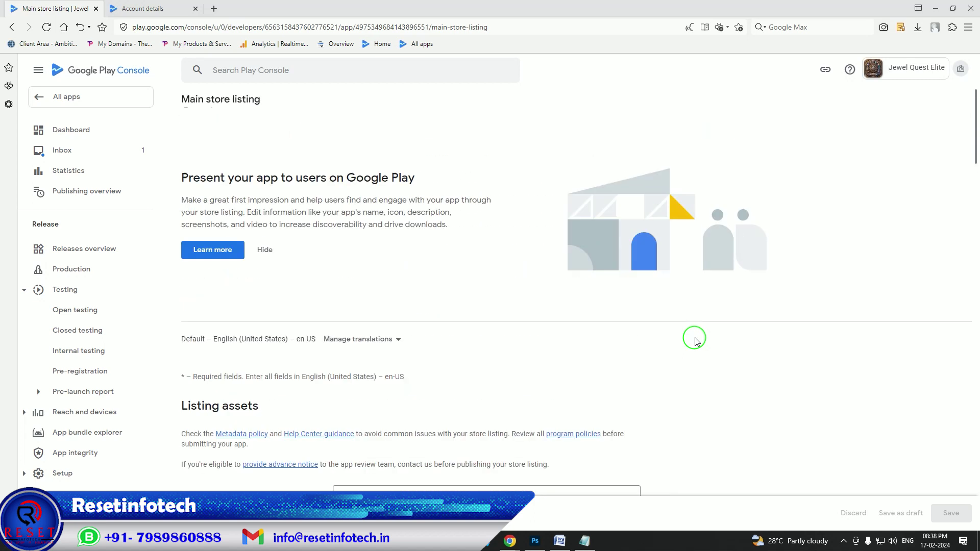
# - Go back through the app list to the Jewel Quest Elite dashboard and look over its testing and production sections
pyautogui.click(105, 97)
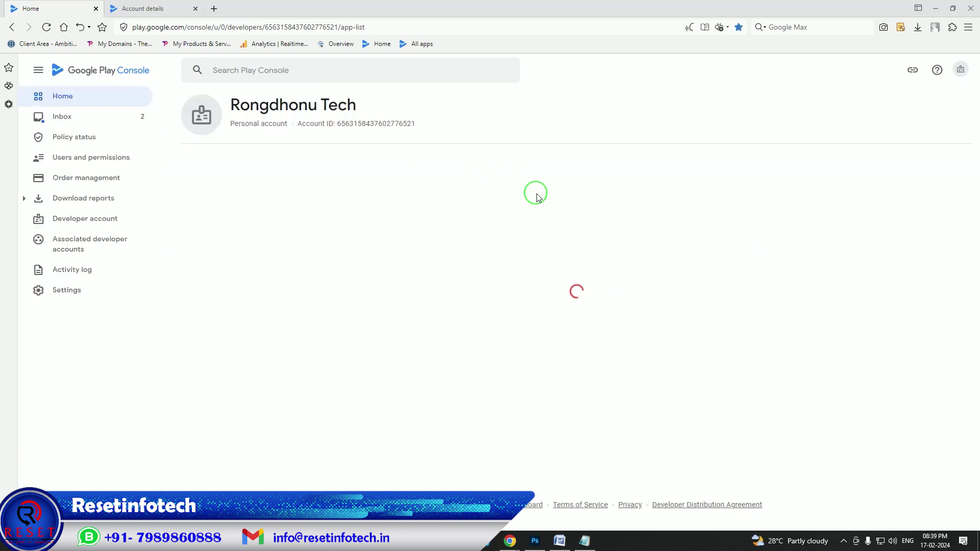
pyautogui.click(359, 315)
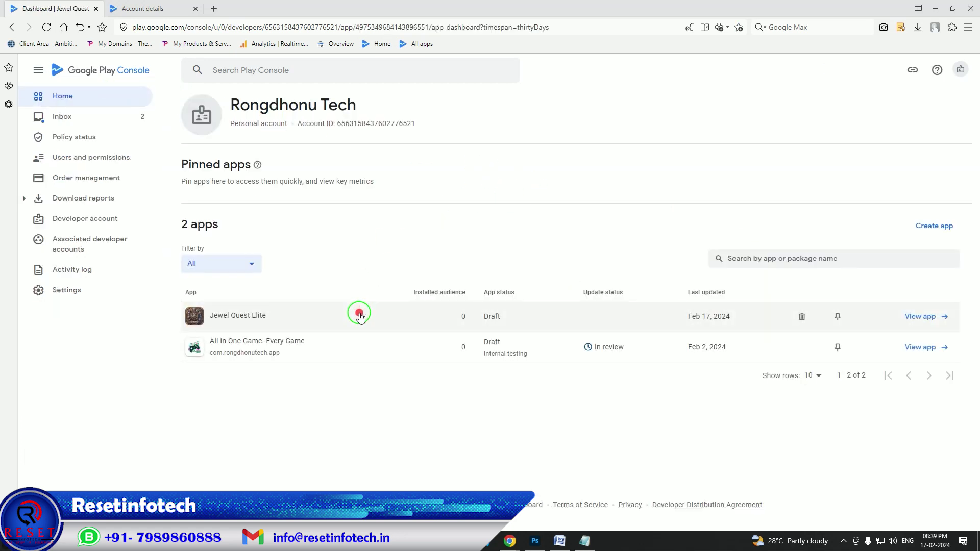
pyautogui.scroll(-8, 444, 262)
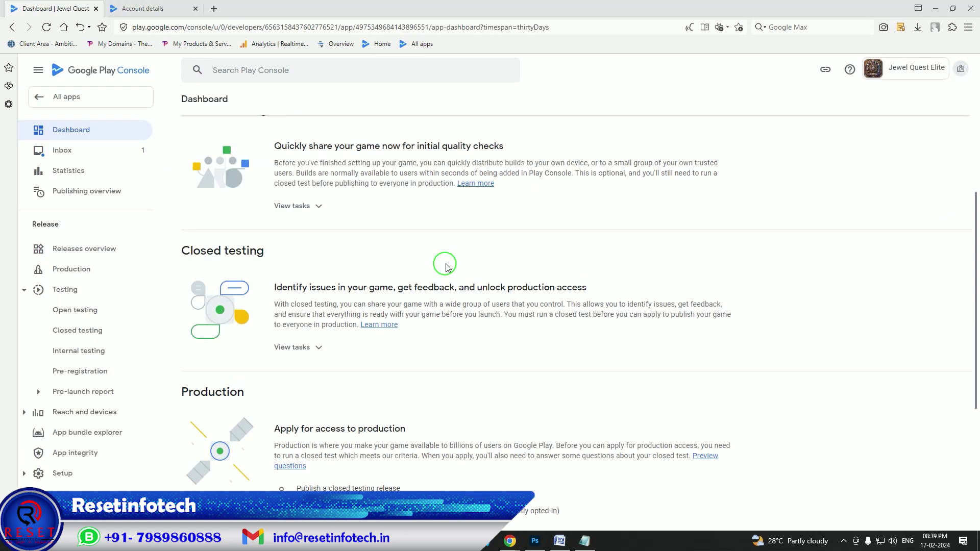
pyautogui.scroll(-2, 445, 266)
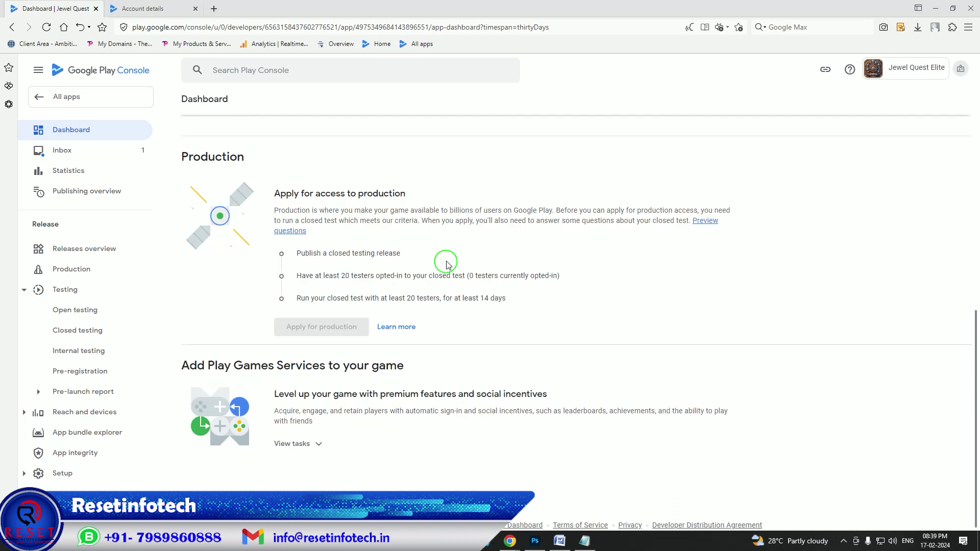
# - Select all countries and regions for the Alpha closed testing track from the dashboard's closed testing tasks and save
pyautogui.scroll(5, 446, 262)
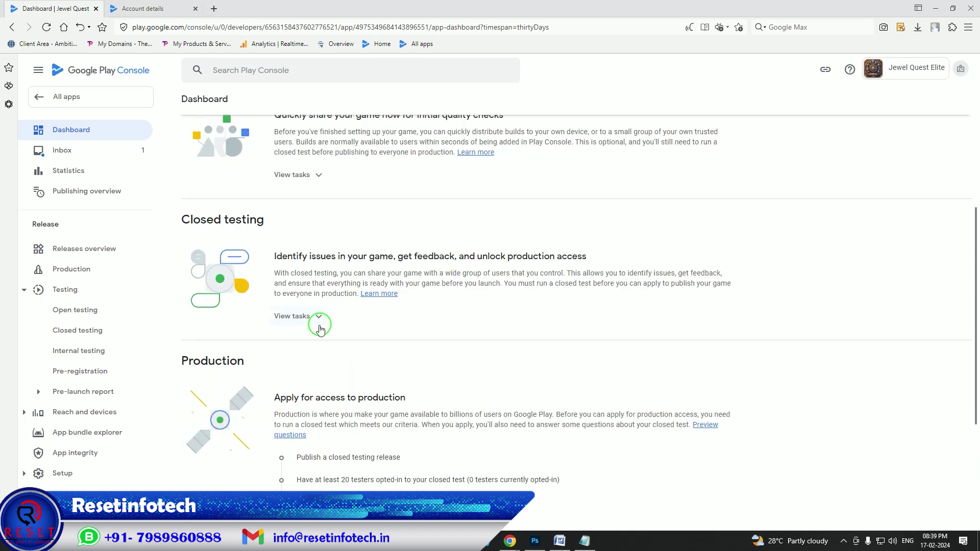
pyautogui.click(314, 321)
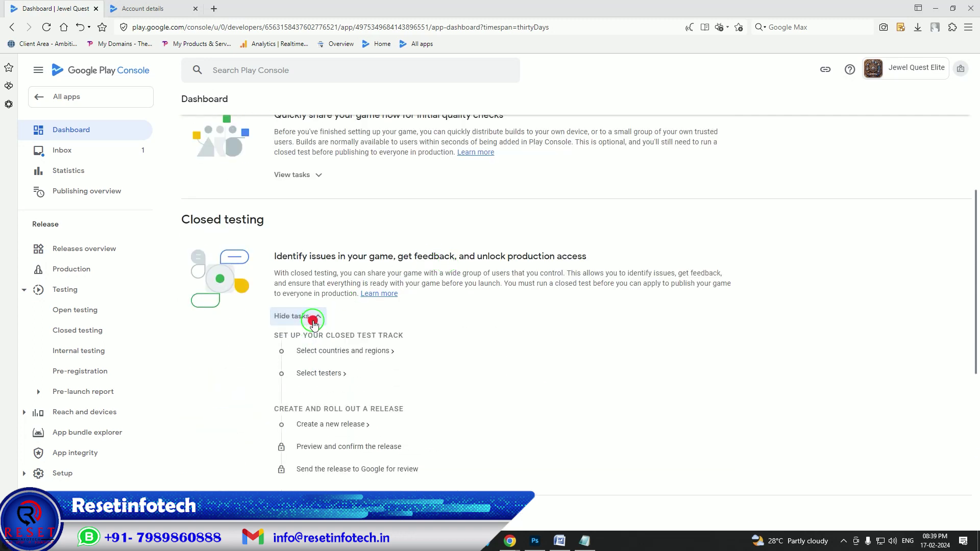
pyautogui.click(341, 353)
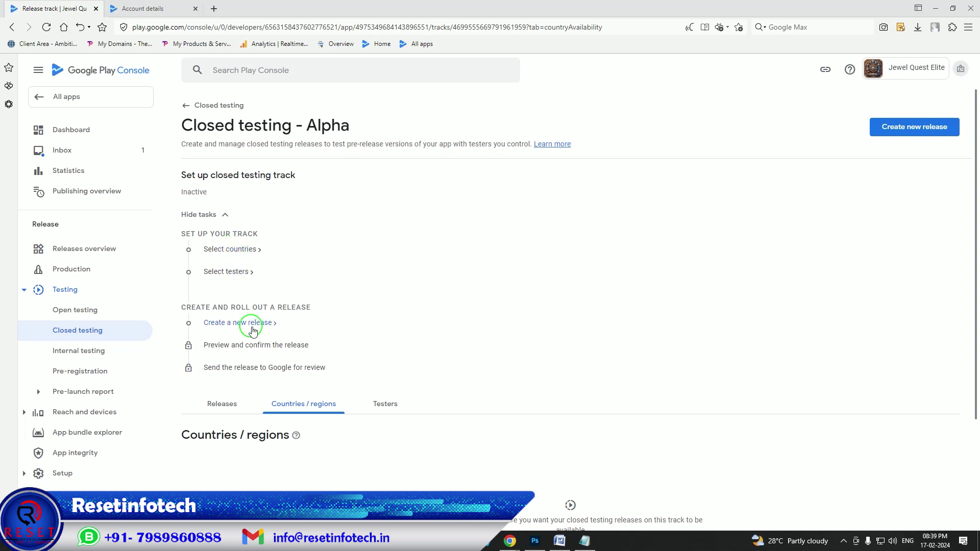
pyautogui.click(254, 250)
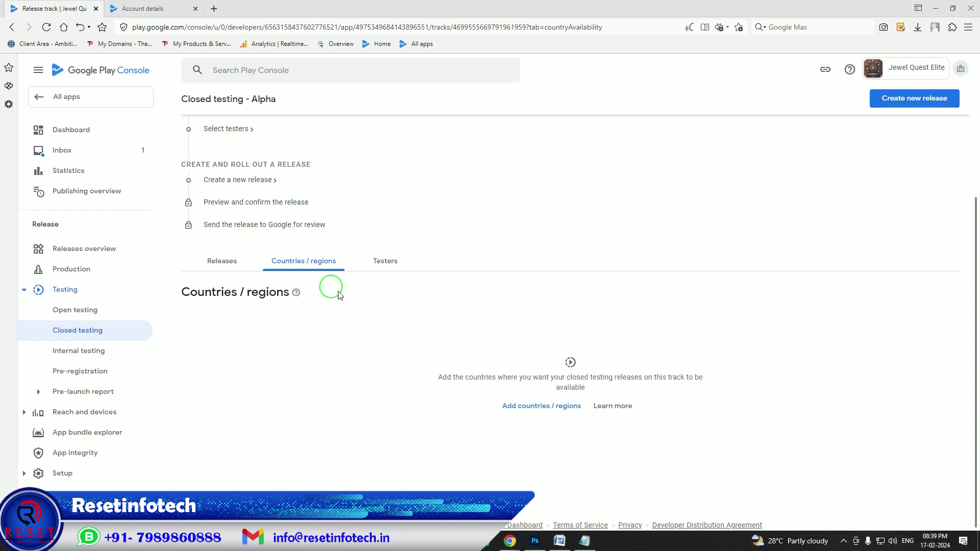
pyautogui.click(518, 406)
pyautogui.scroll(-5, 383, 363)
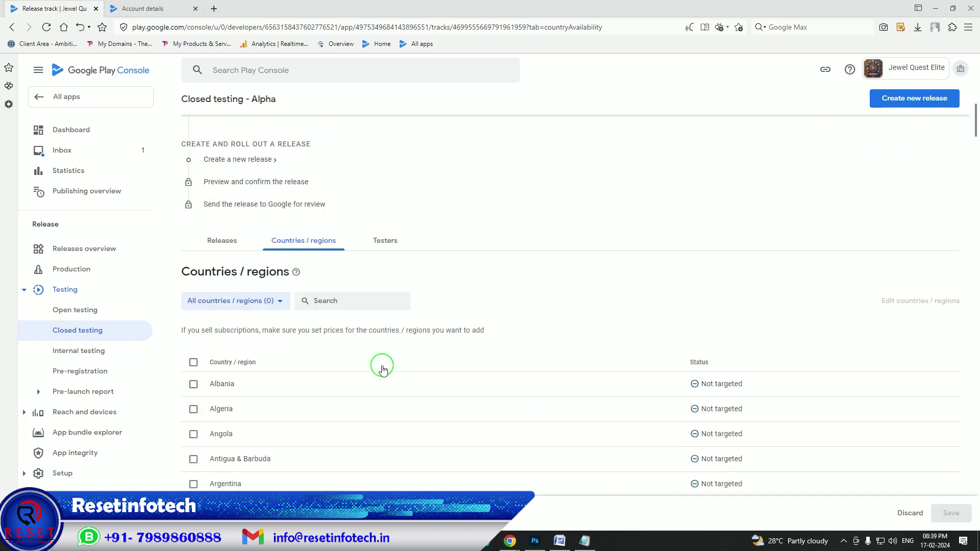
pyautogui.click(194, 161)
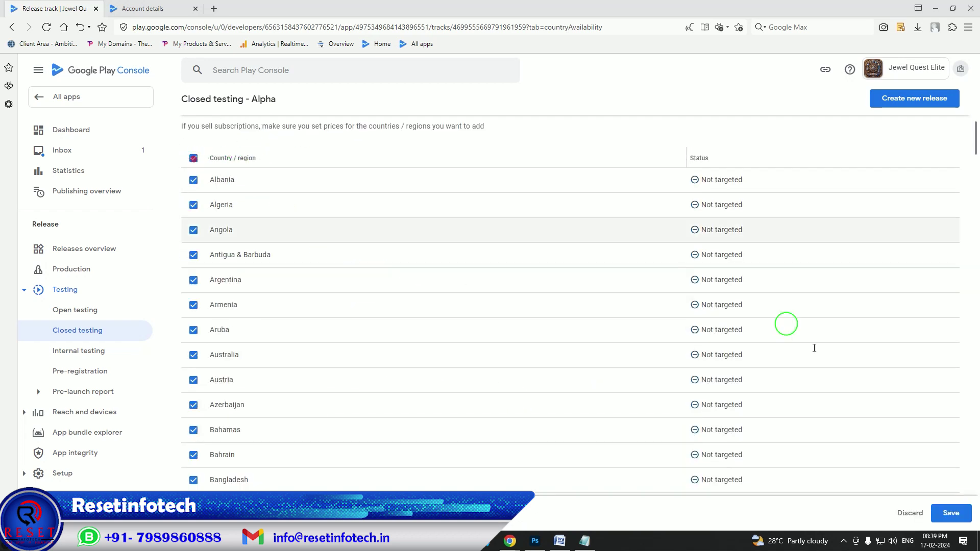
pyautogui.click(950, 513)
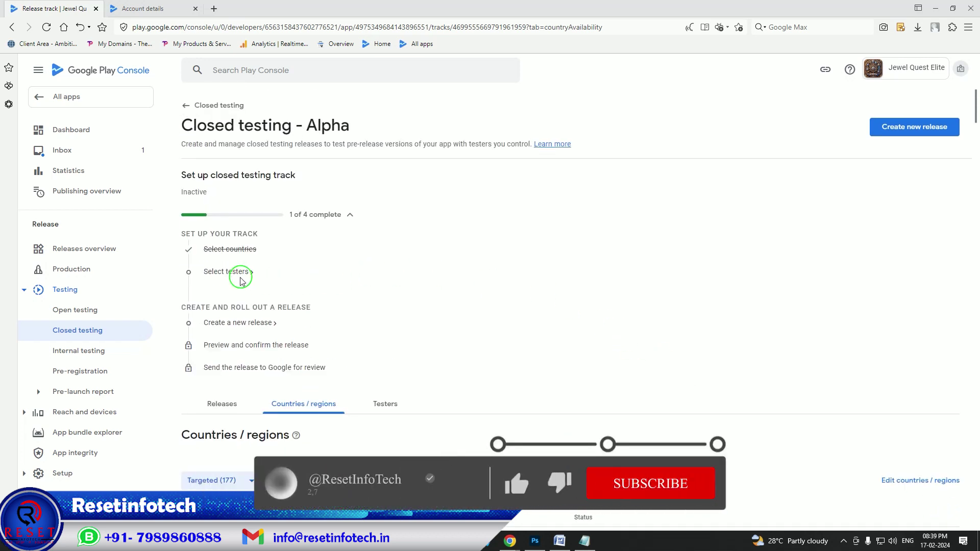
# - Assign the Beta Testers email list to the Alpha closed testing track, check the addresses in it, and save
pyautogui.click(235, 274)
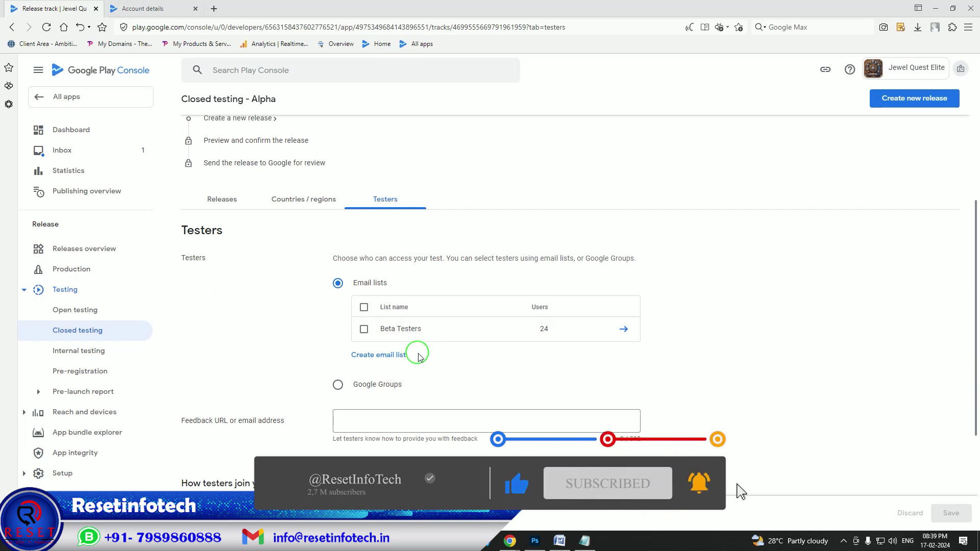
pyautogui.click(362, 307)
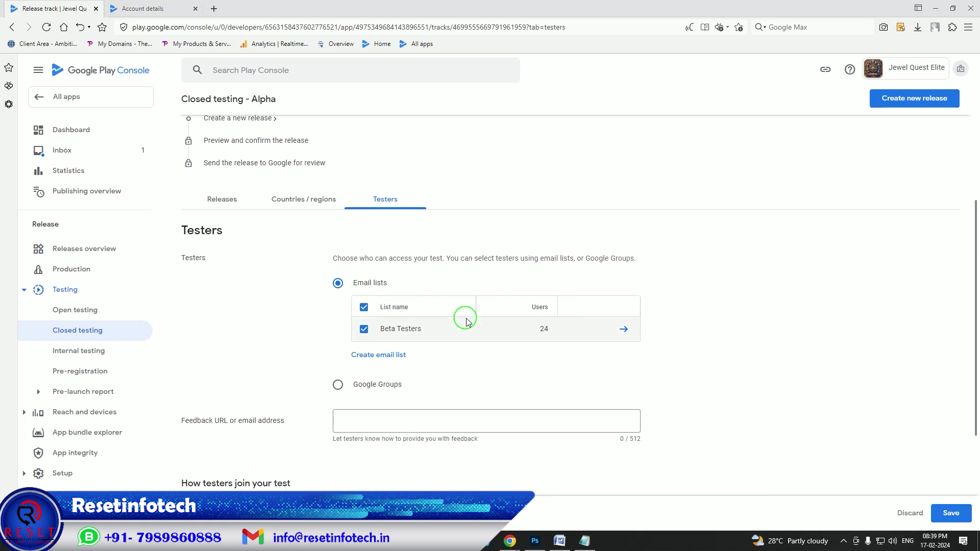
pyautogui.click(602, 330)
pyautogui.click(622, 329)
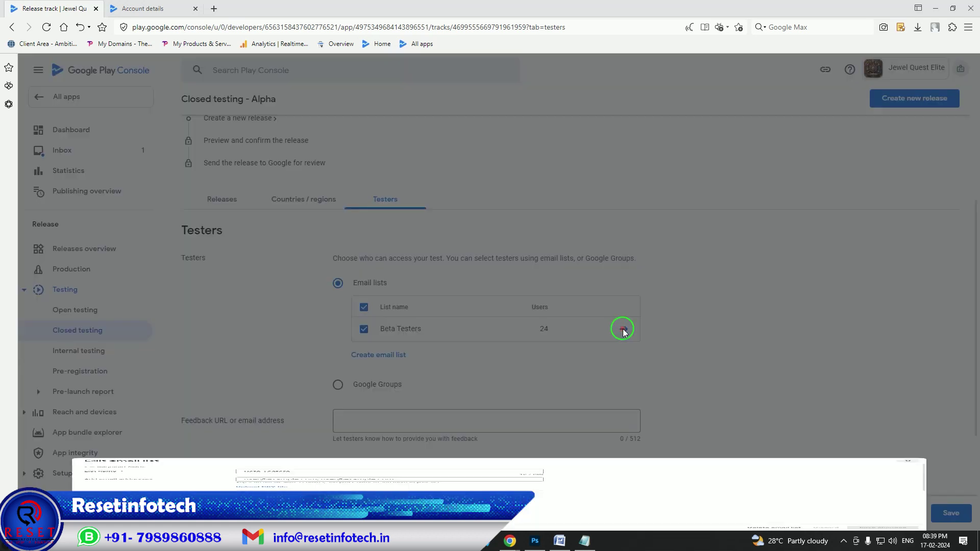
pyautogui.scroll(-8, 387, 310)
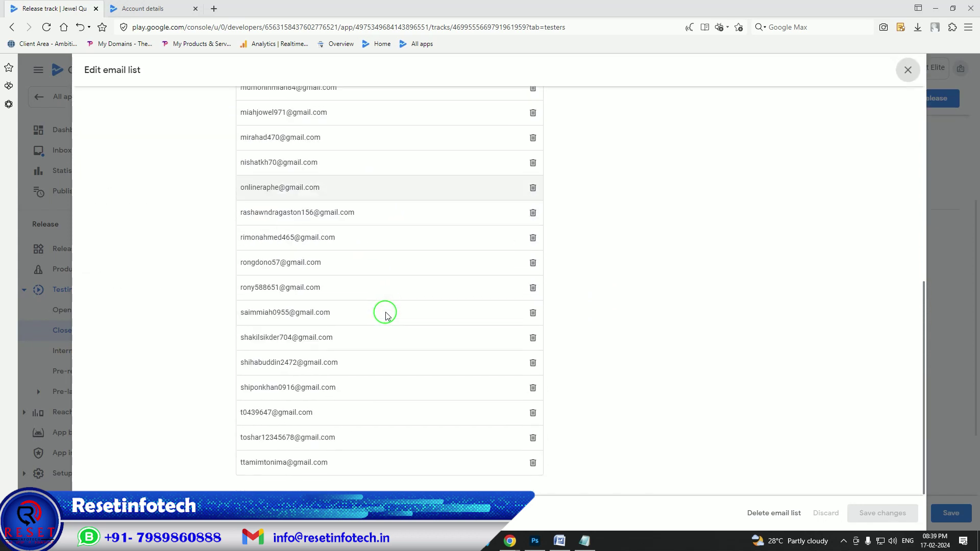
pyautogui.scroll(10, 780, 388)
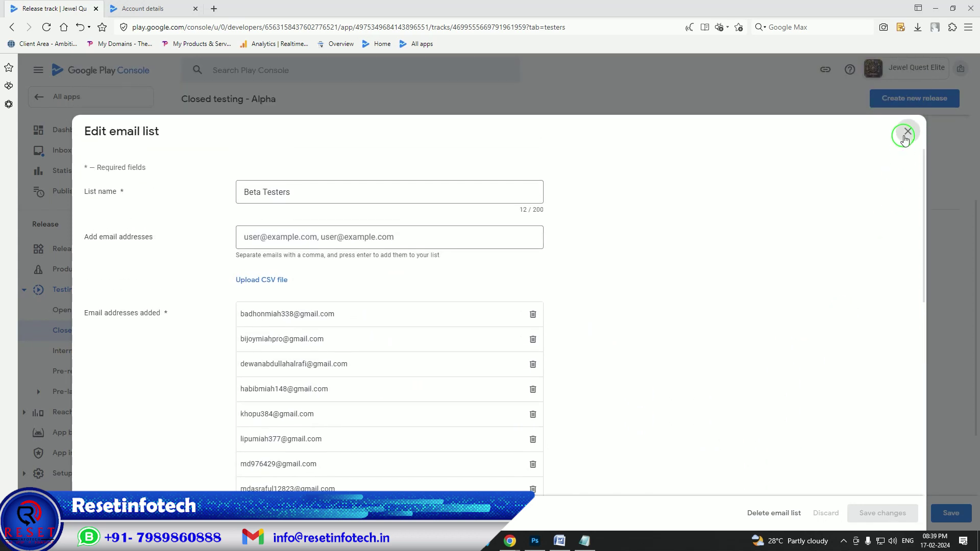
pyautogui.click(907, 129)
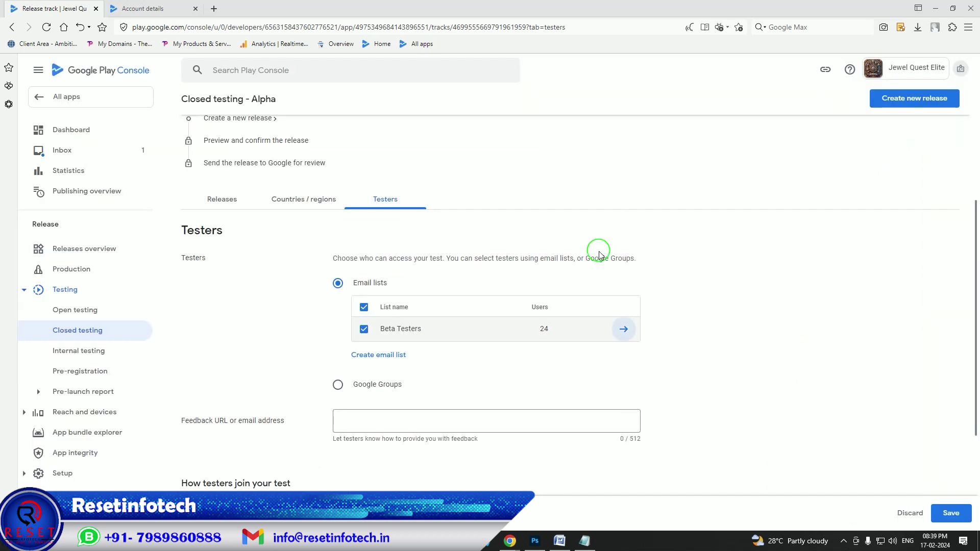
pyautogui.scroll(-3, 710, 302)
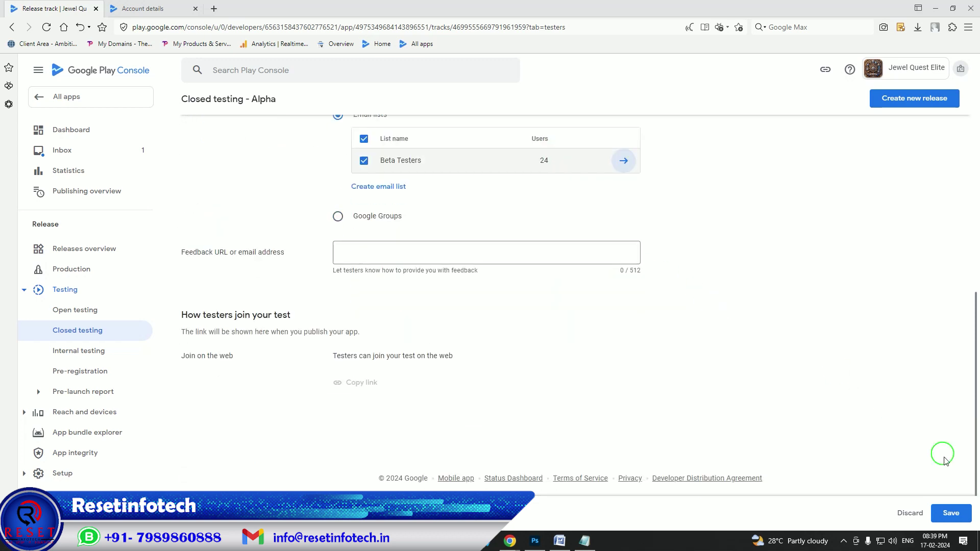
pyautogui.click(948, 513)
# - Create a new closed testing release signed with a Google-generated key and upload the app bundle v1.aab
pyautogui.scroll(3, 694, 327)
pyautogui.scroll(4, 694, 326)
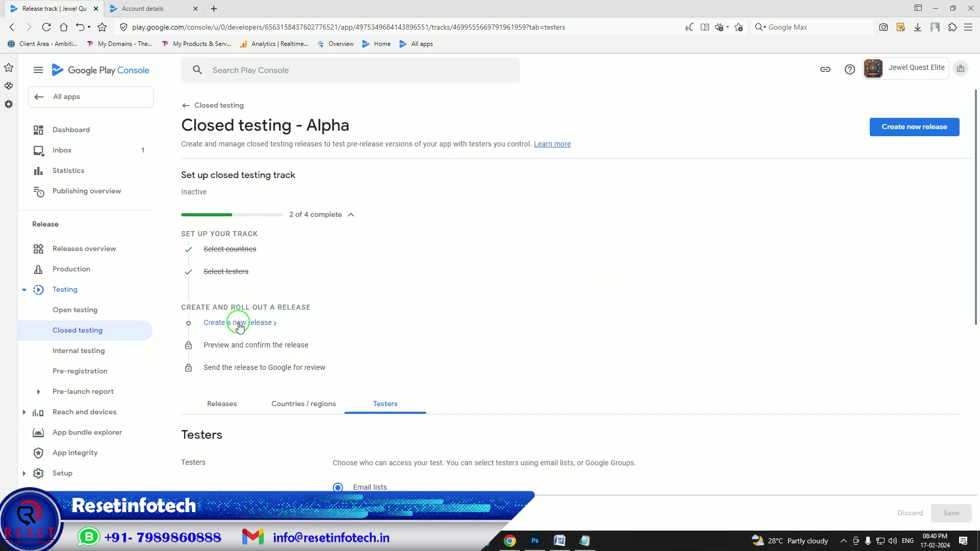
pyautogui.click(238, 324)
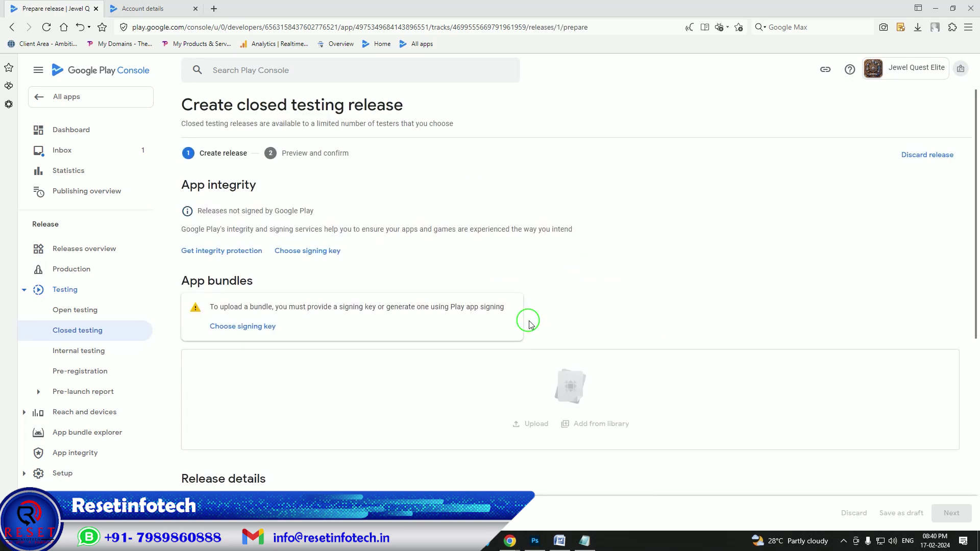
pyautogui.click(292, 252)
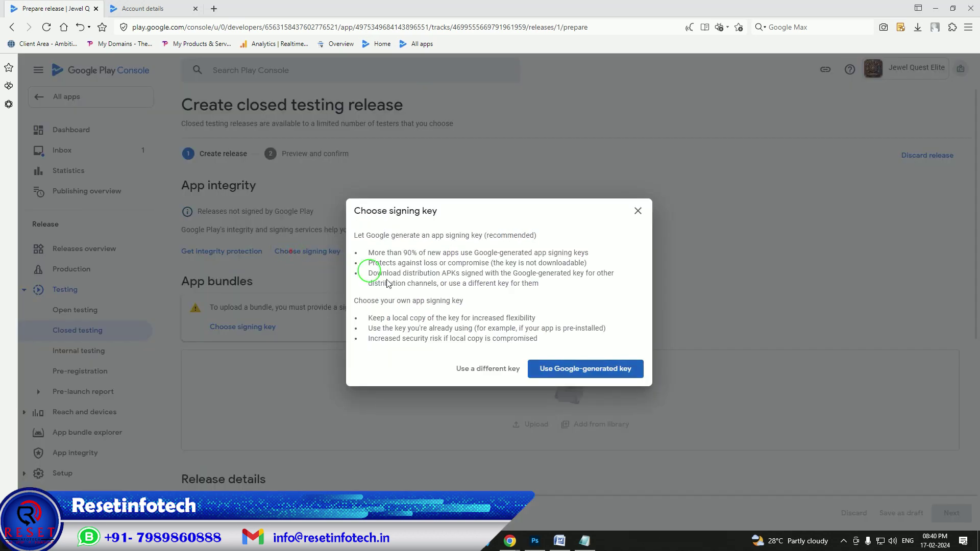
pyautogui.click(582, 369)
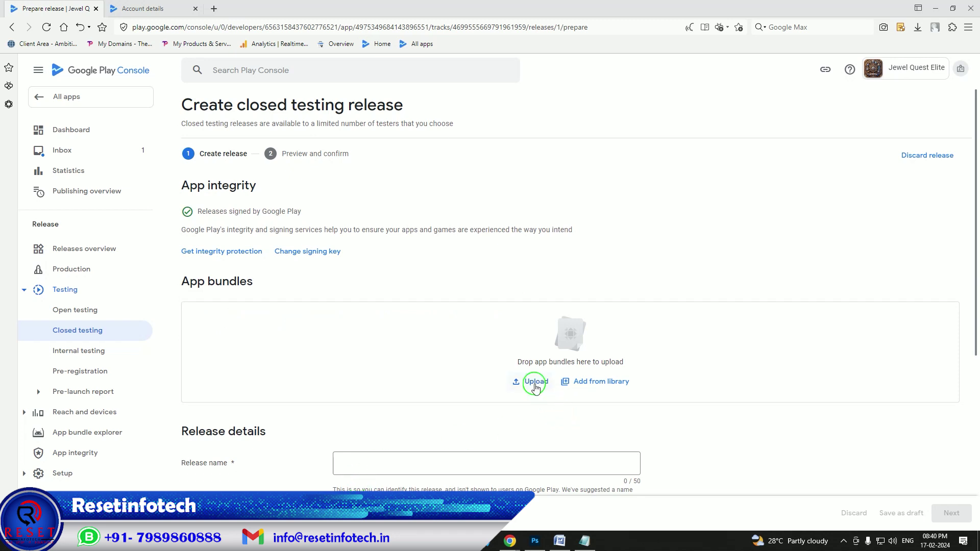
pyautogui.click(534, 387)
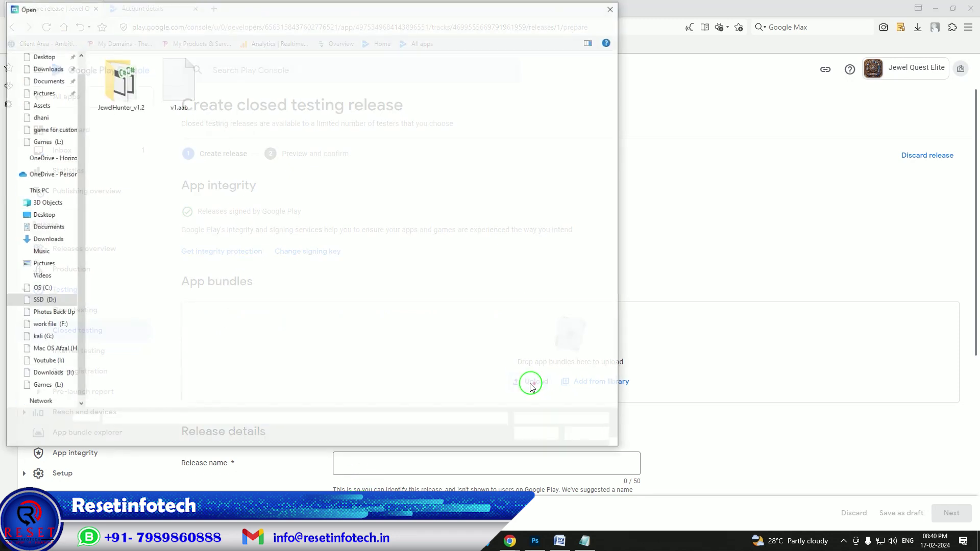
pyautogui.doubleClick(183, 91)
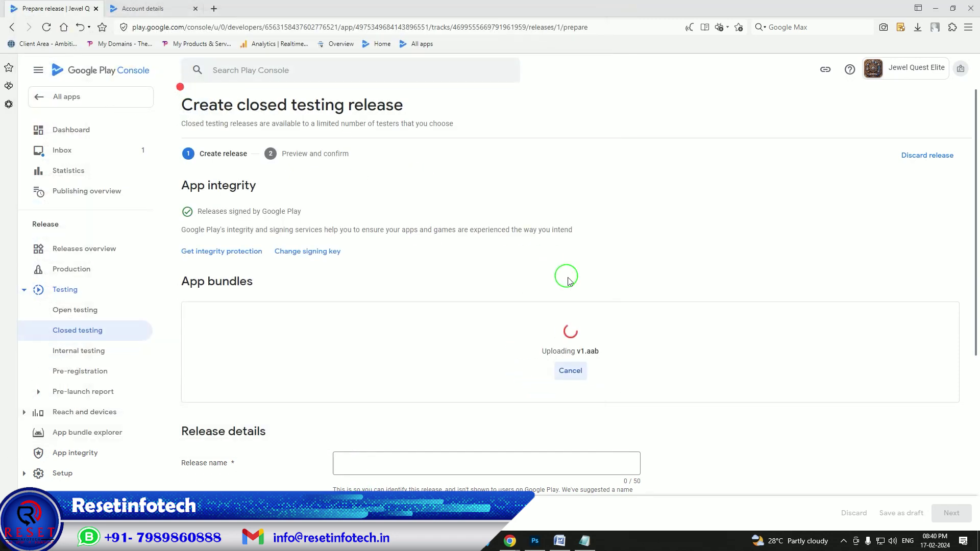
# - Copy the opening "Jewel Quest Elite" line from the info document in Word and paste it as the en-US release notes
pyautogui.scroll(-4, 567, 278)
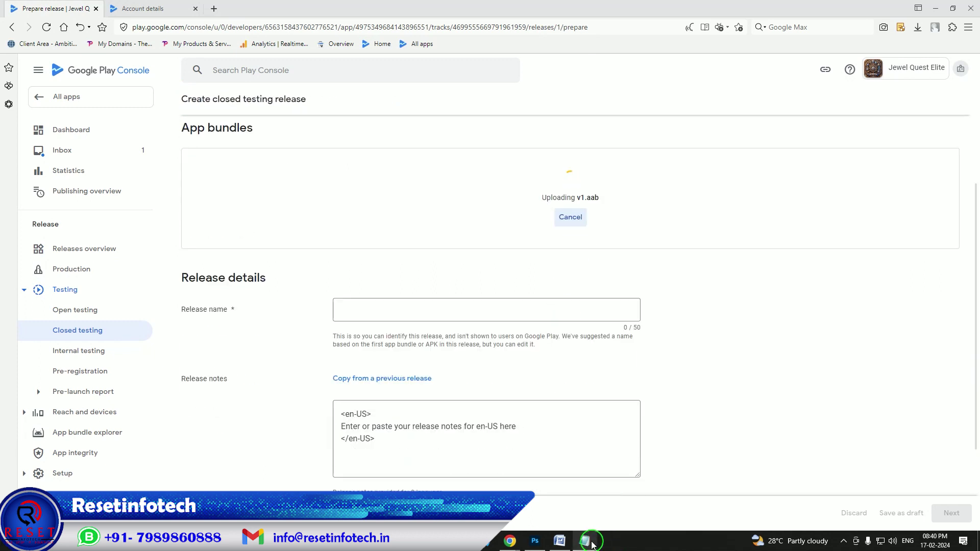
pyautogui.click(584, 541)
pyautogui.click(559, 540)
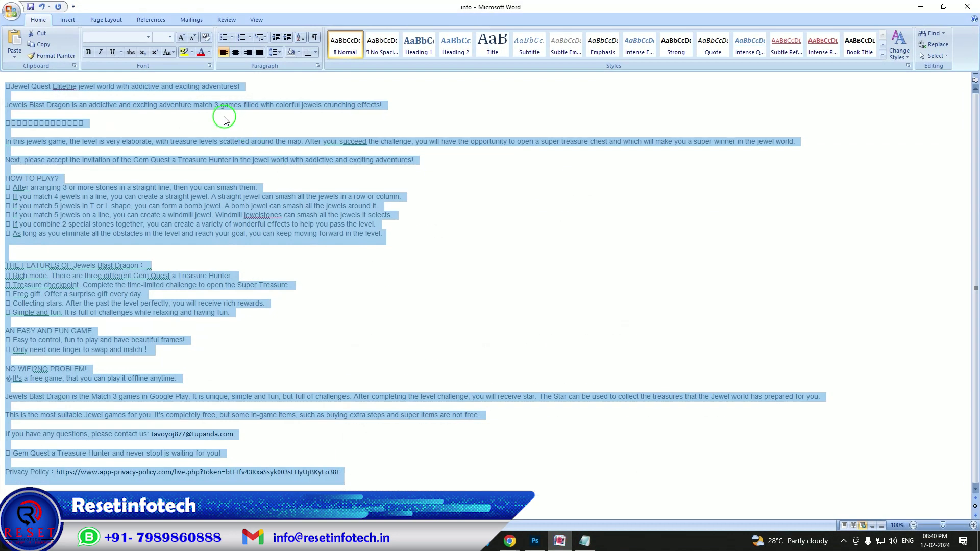
pyautogui.click(208, 101)
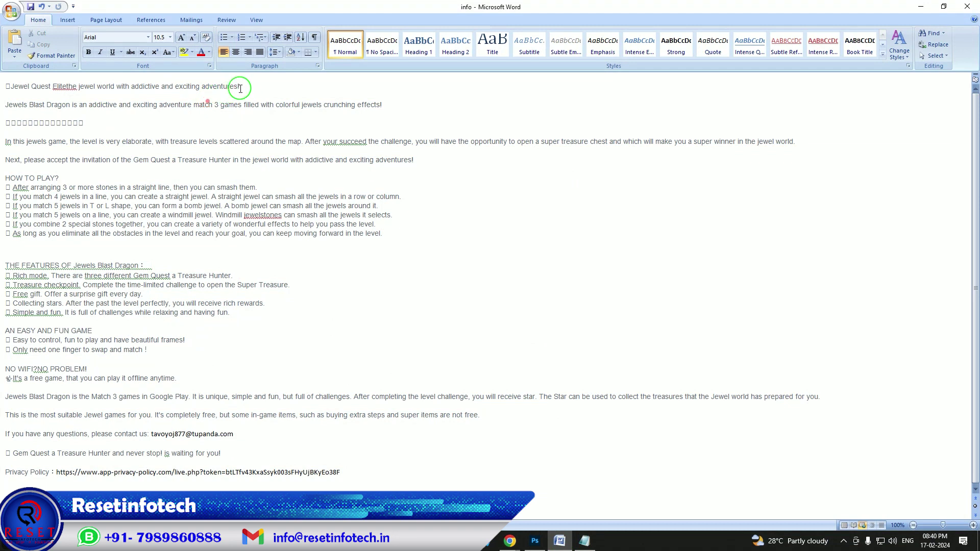
pyautogui.moveTo(240, 89); pyautogui.dragTo(13, 87)
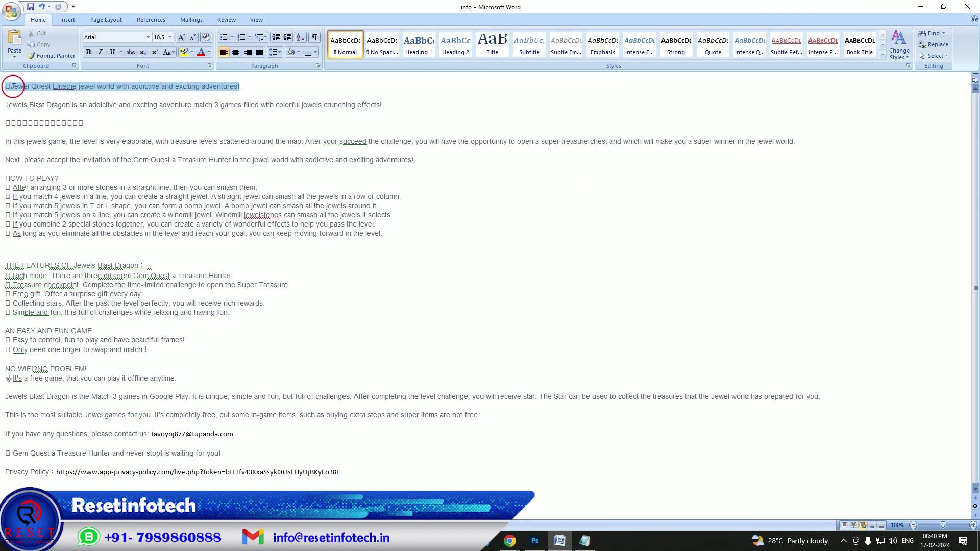
pyautogui.click(560, 541)
pyautogui.moveTo(526, 423); pyautogui.dragTo(341, 425)
pyautogui.write('💎Jewel Quest Elitethe jewel world with addictive and exciting adventures!')
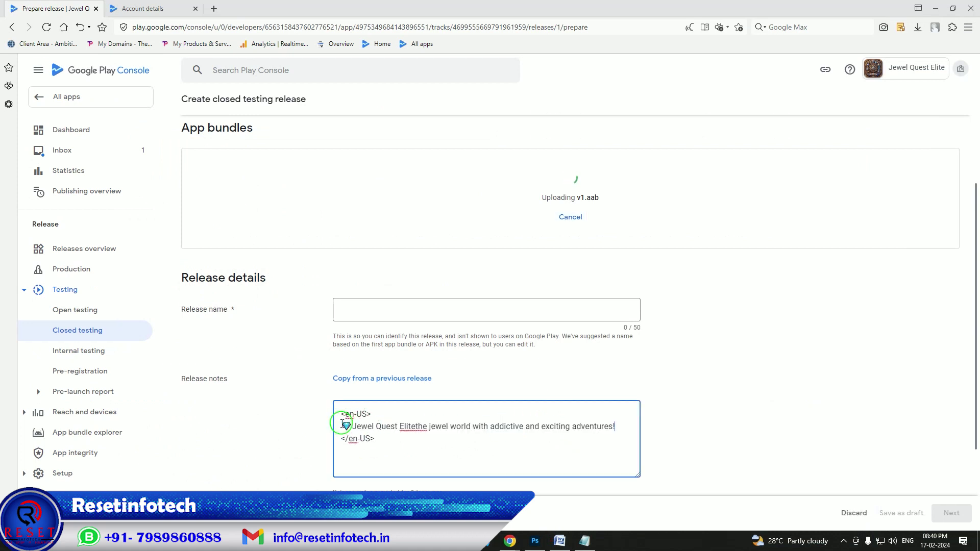
pyautogui.click(743, 406)
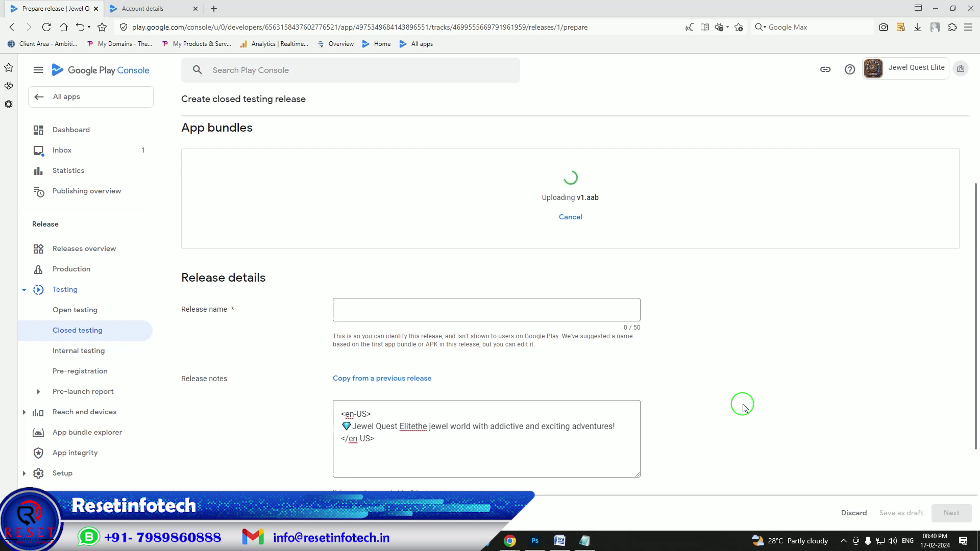
# - Check the uploaded bundle and release name, continue to the release preview, and expand the error details
pyautogui.scroll(2, 743, 407)
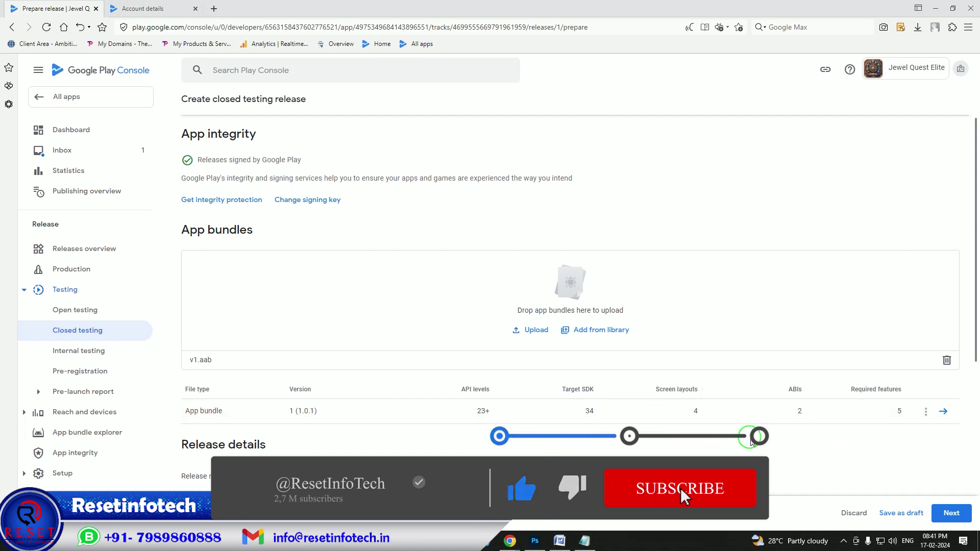
pyautogui.scroll(-2, 750, 441)
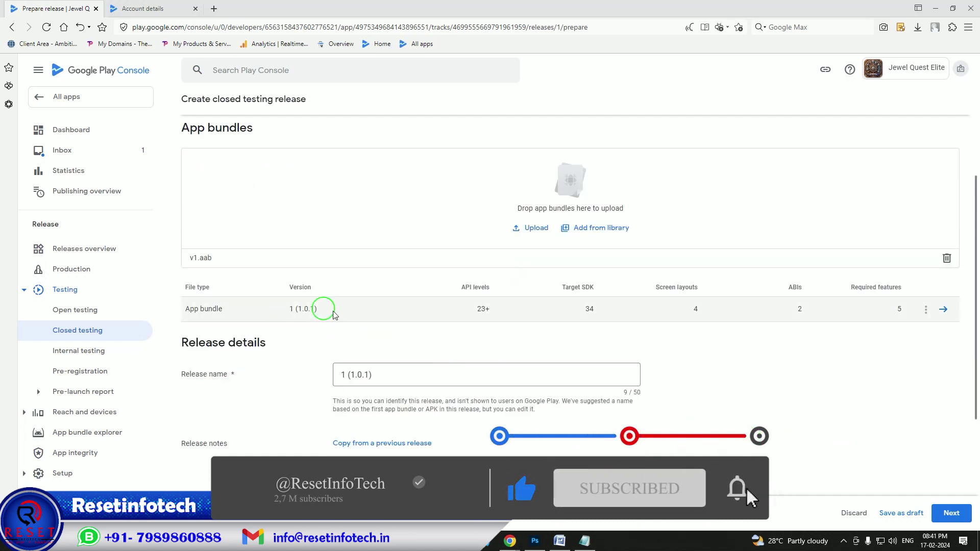
pyautogui.click(952, 513)
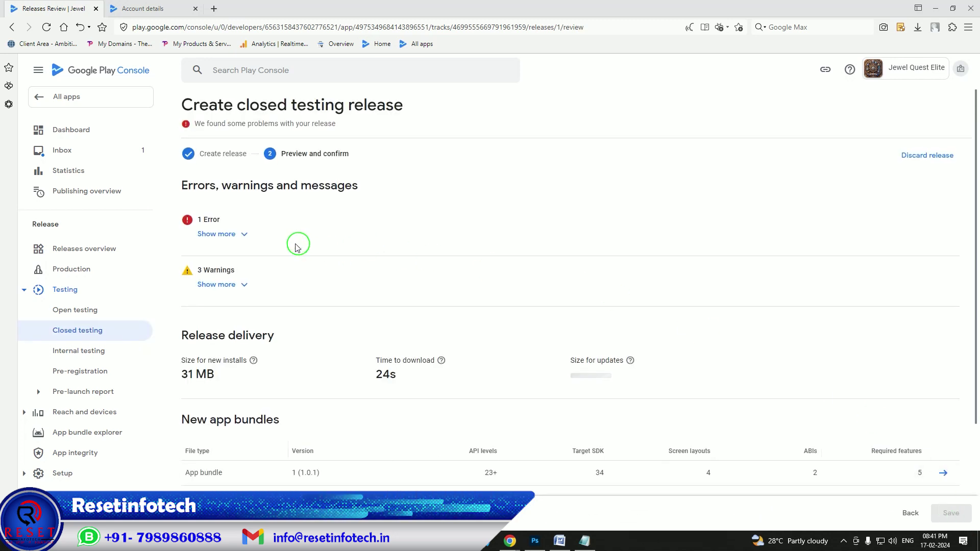
pyautogui.click(239, 234)
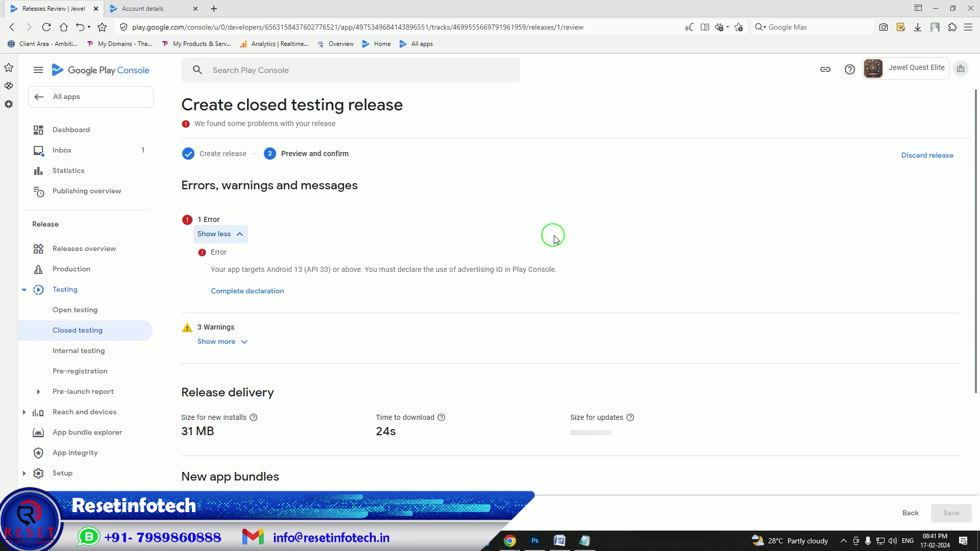
# - Complete the advertising ID declaration with Yes, selecting Analytics and Advertising or marketing as the reasons, and save
pyautogui.click(268, 292)
pyautogui.scroll(-5, 338, 332)
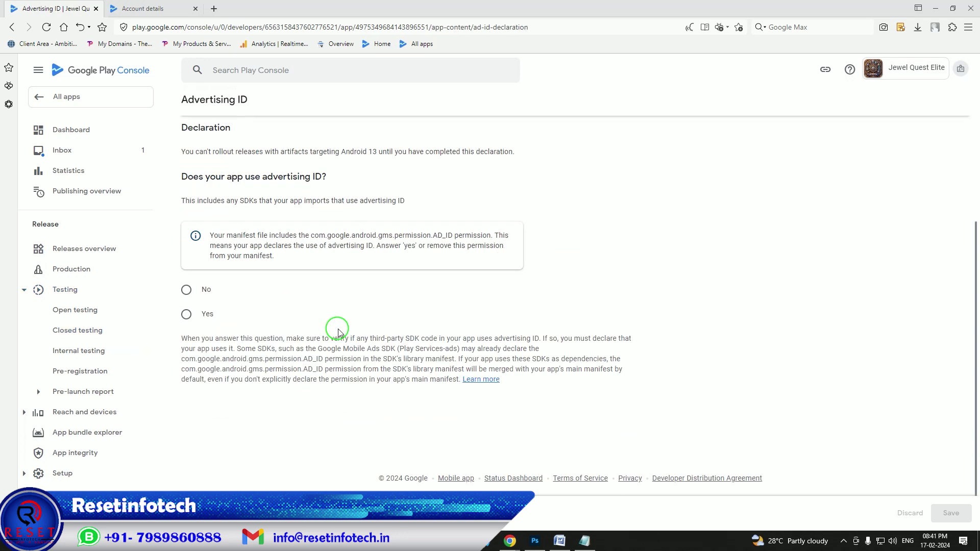
pyautogui.click(186, 314)
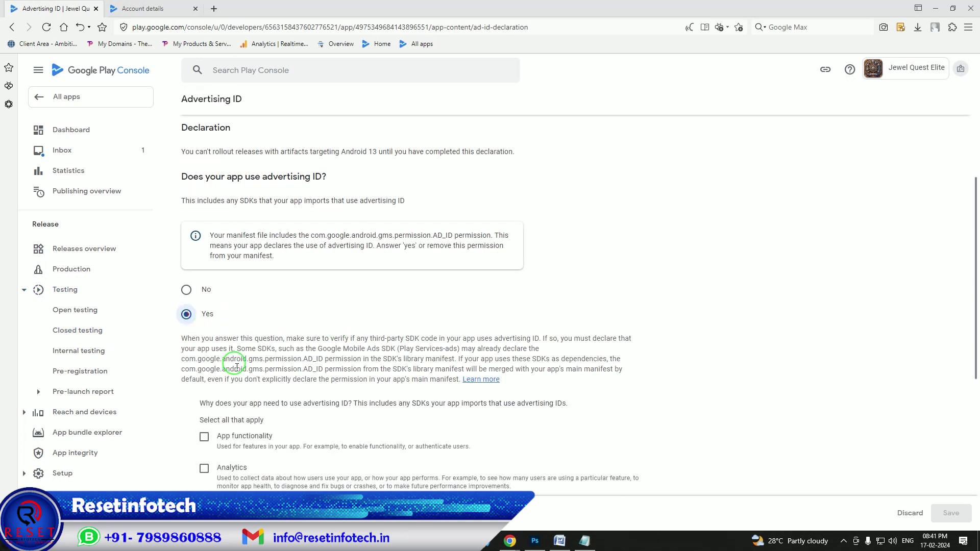
pyautogui.scroll(-3, 224, 345)
pyautogui.click(204, 315)
pyautogui.click(205, 396)
pyautogui.click(951, 513)
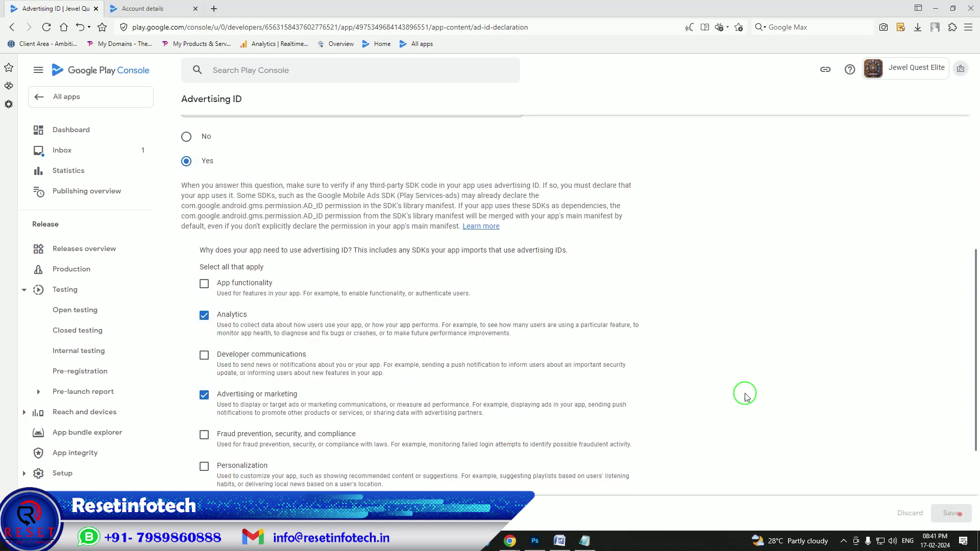
# - Leave the advertising ID declaration and reopen the draft Closed testing - Alpha release 1 (1.0.1) from the releases overview
pyautogui.click(186, 107)
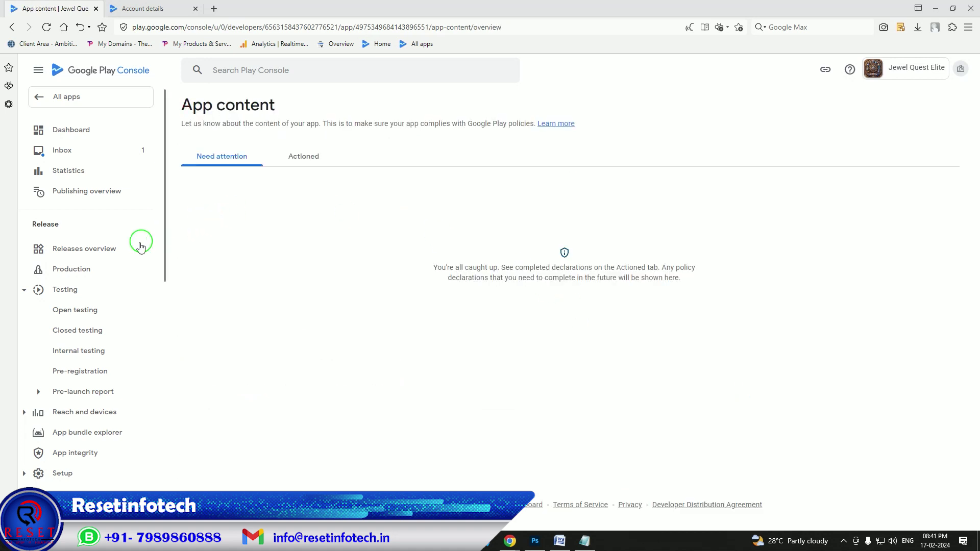
pyautogui.click(74, 331)
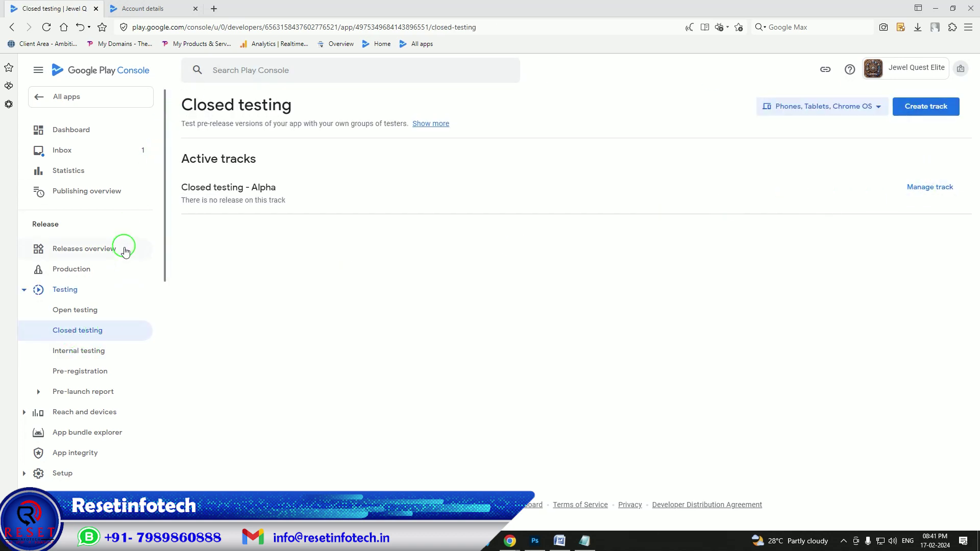
pyautogui.click(99, 252)
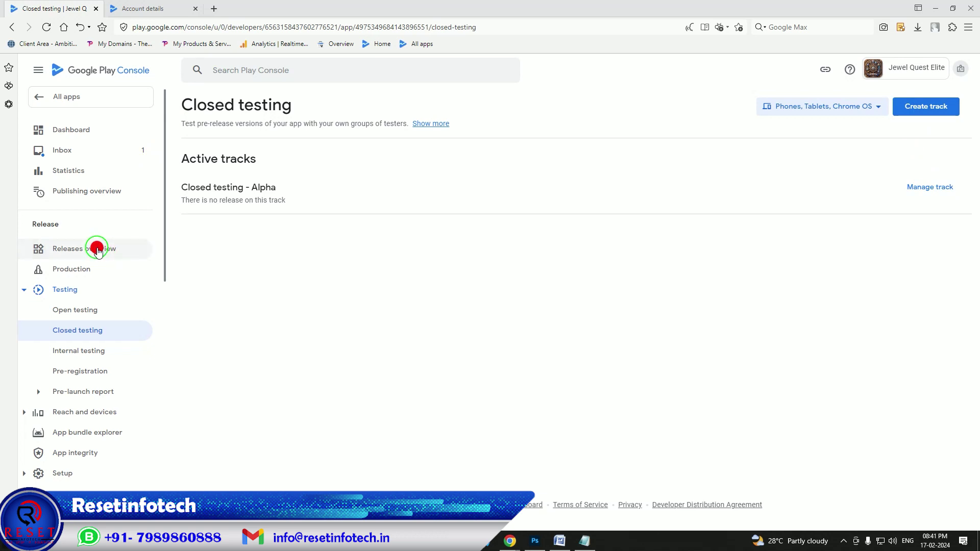
pyautogui.scroll(-5, 342, 305)
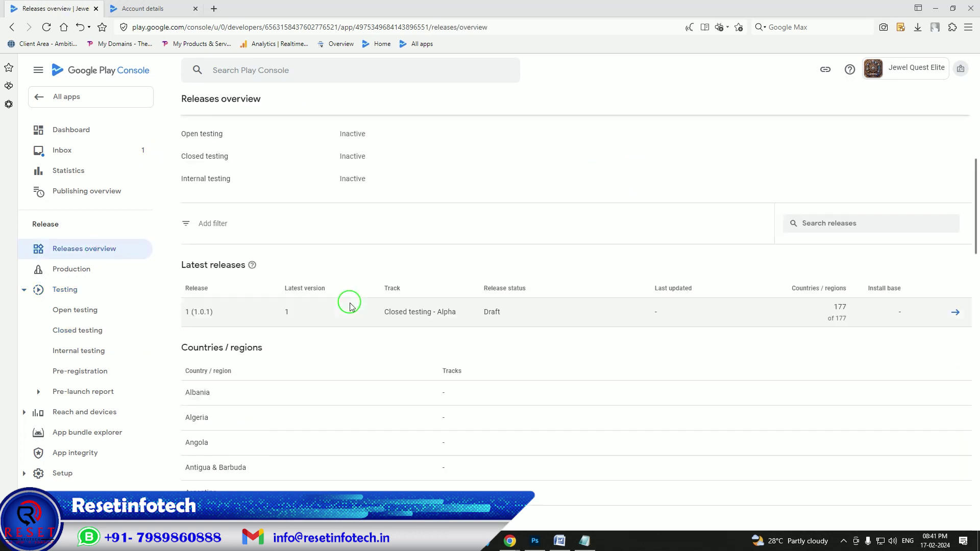
pyautogui.click(952, 318)
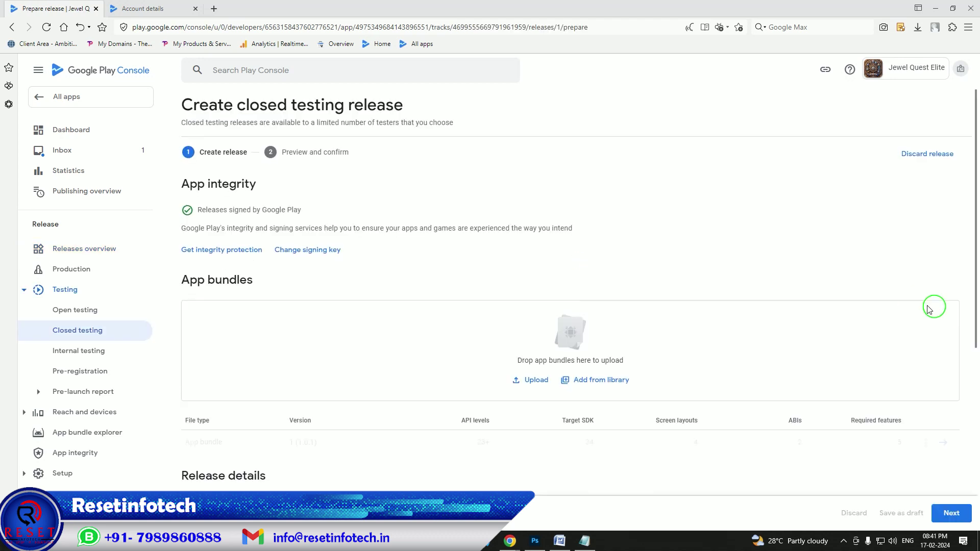
# - Continue the closed testing release to its preview, check the warnings and release notes, and save the release
pyautogui.scroll(-5, 961, 406)
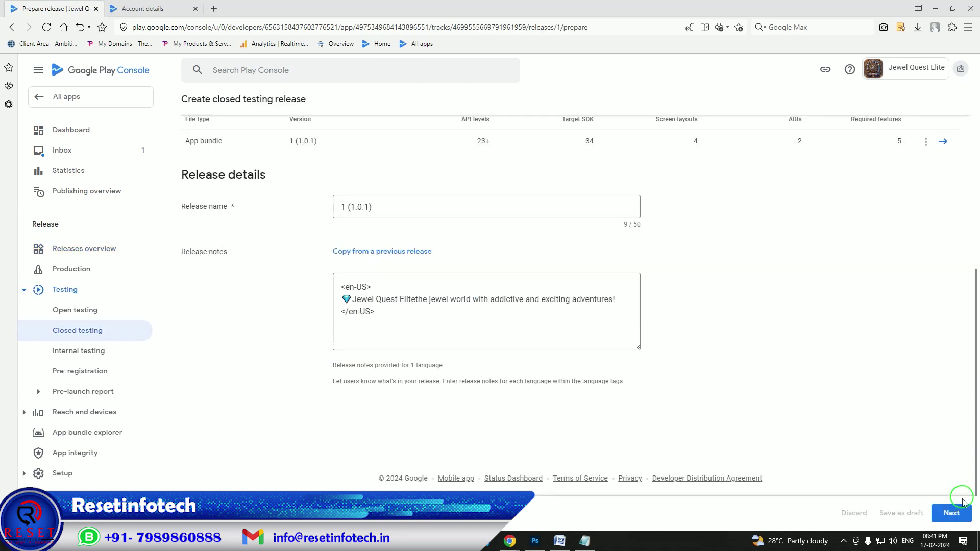
pyautogui.click(952, 512)
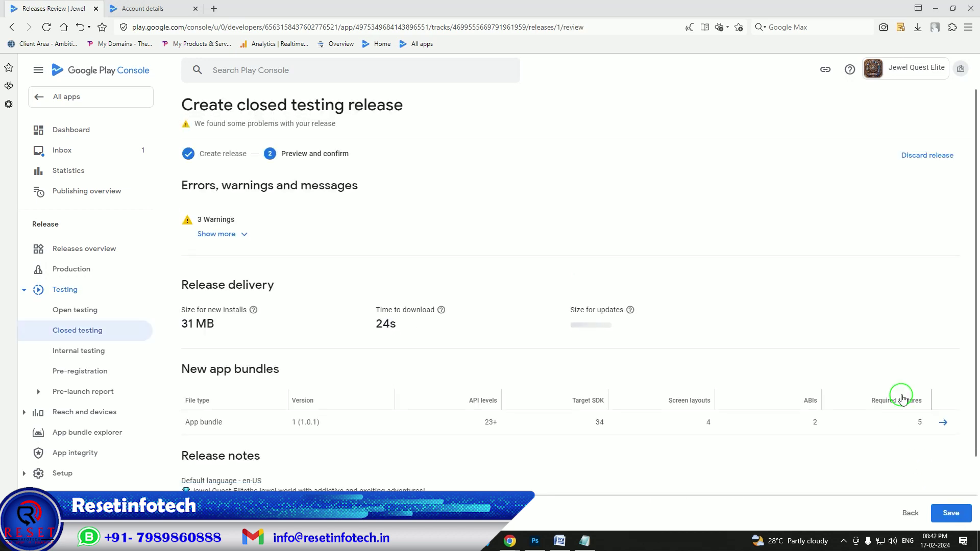
pyautogui.click(220, 234)
pyautogui.click(223, 236)
pyautogui.scroll(-2, 673, 408)
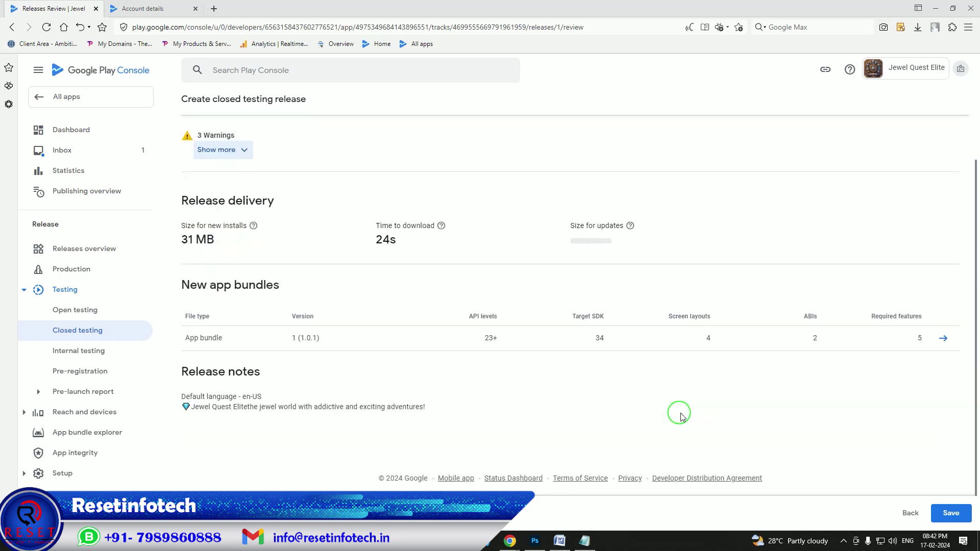
pyautogui.click(951, 513)
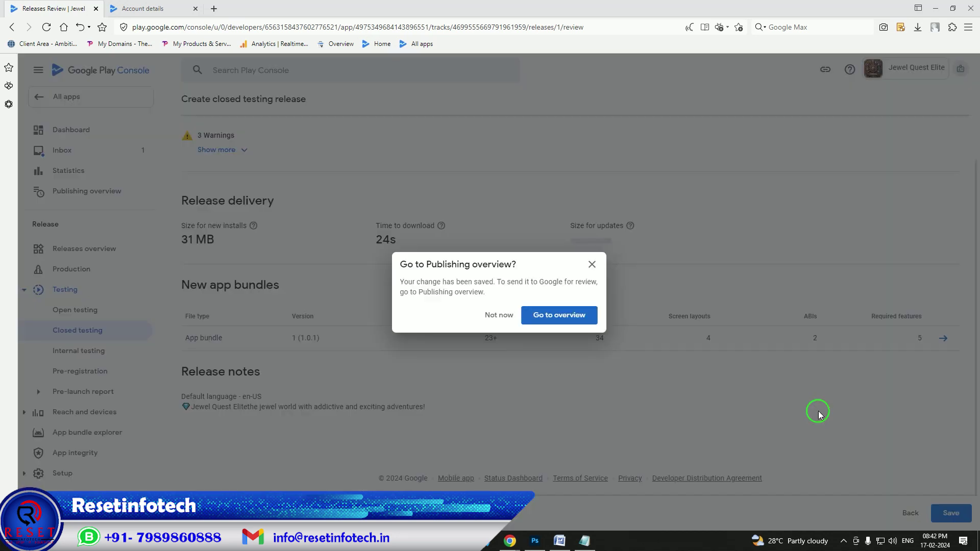
# - Go to the publishing overview, get through its introduction, and send all pending changes to Google for review
pyautogui.click(556, 317)
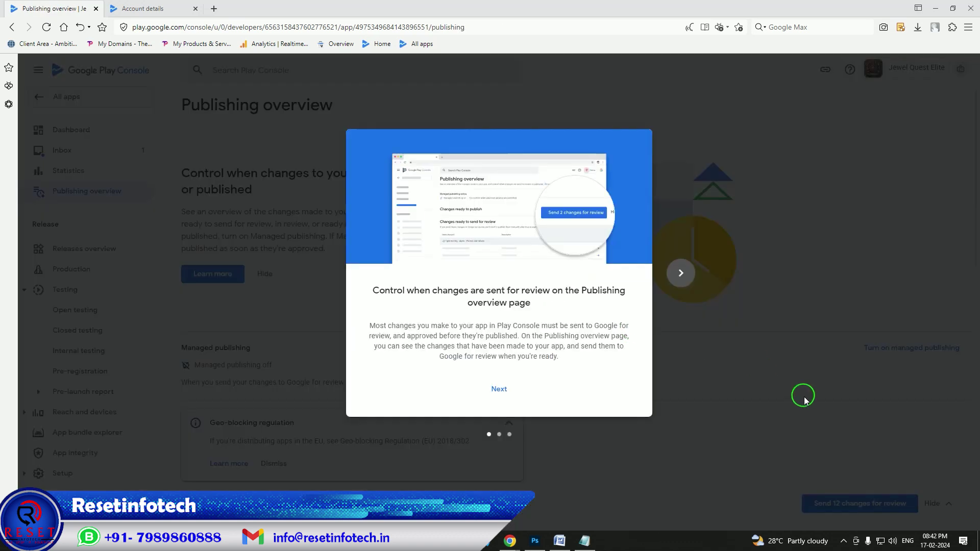
pyautogui.click(680, 273)
pyautogui.click(680, 273)
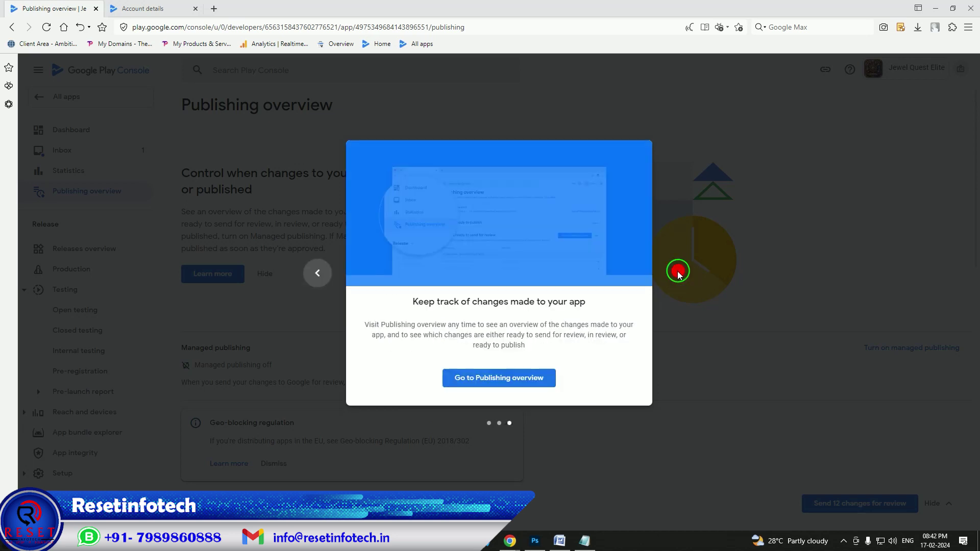
pyautogui.click(516, 377)
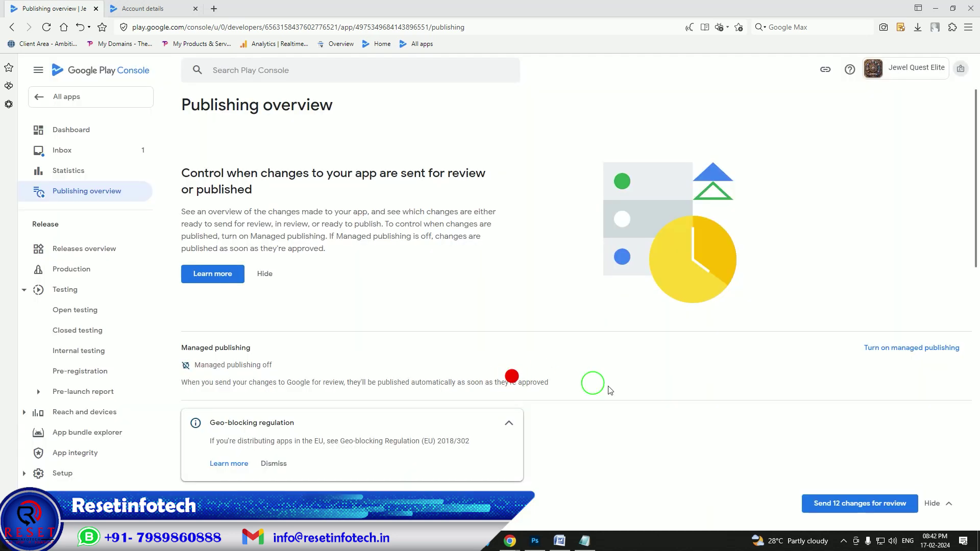
pyautogui.click(834, 509)
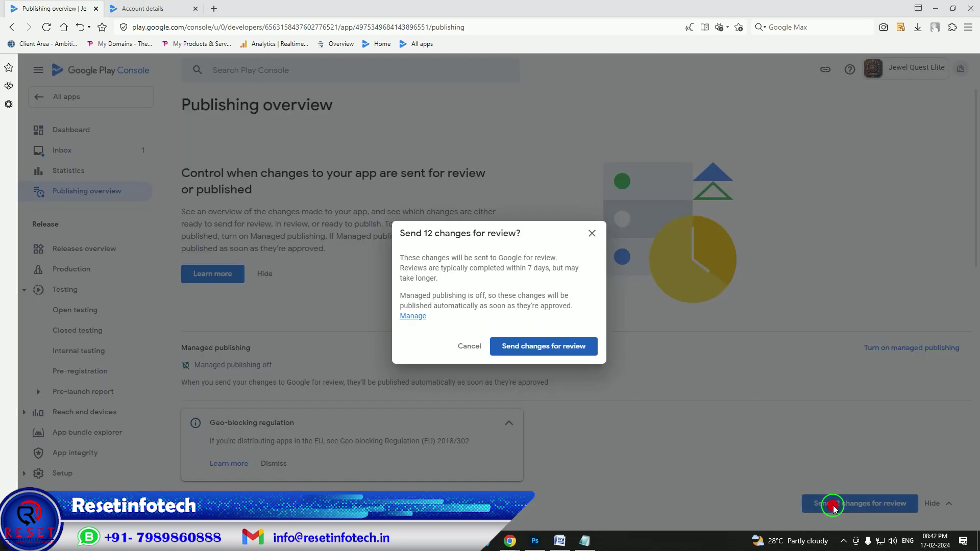
pyautogui.click(527, 348)
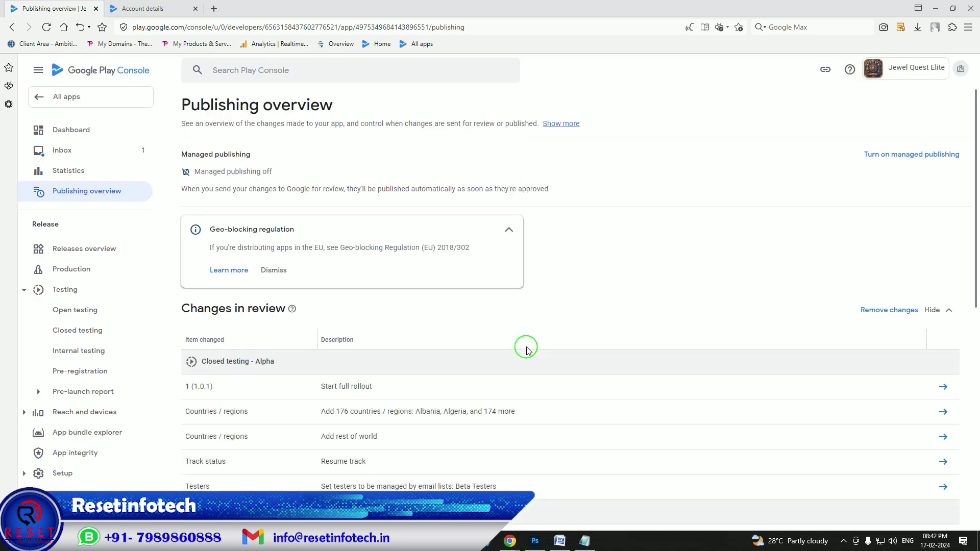
# - Turn on managed publishing for the app and save the setting
pyautogui.click(889, 155)
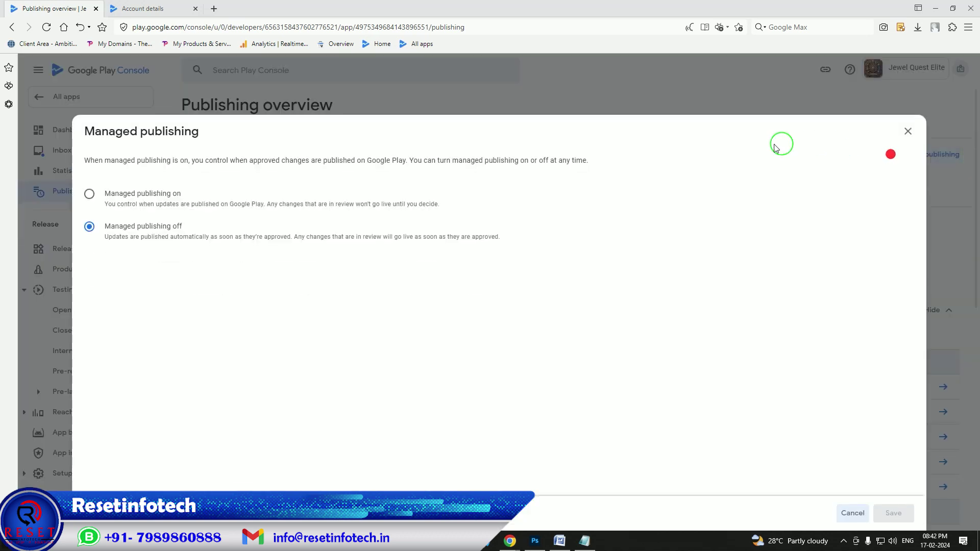
pyautogui.click(90, 194)
pyautogui.click(893, 513)
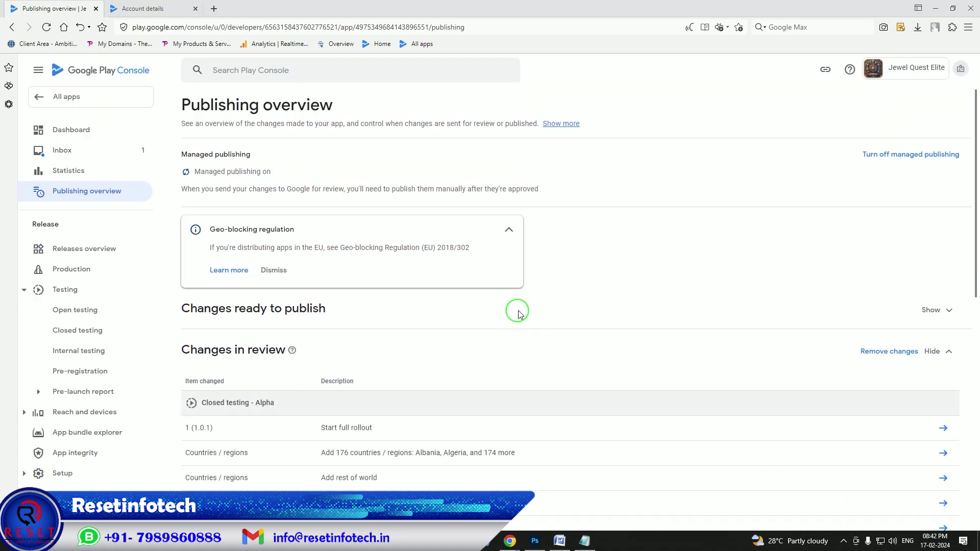
# - Look through the changes in review for Jewel Quest Elite and return to the list of all apps
pyautogui.scroll(-10, 520, 313)
pyautogui.scroll(10, 520, 313)
pyautogui.click(69, 97)
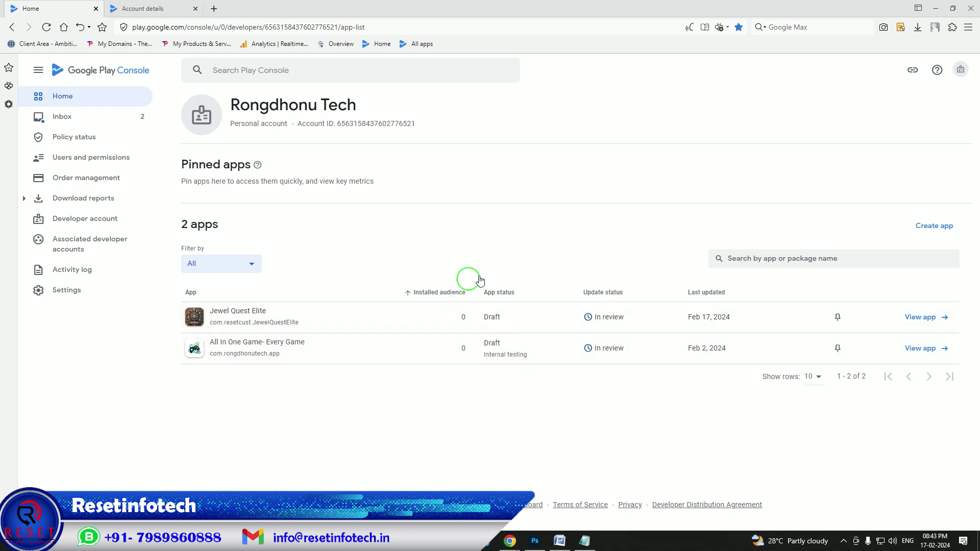
pyautogui.click(845, 541)
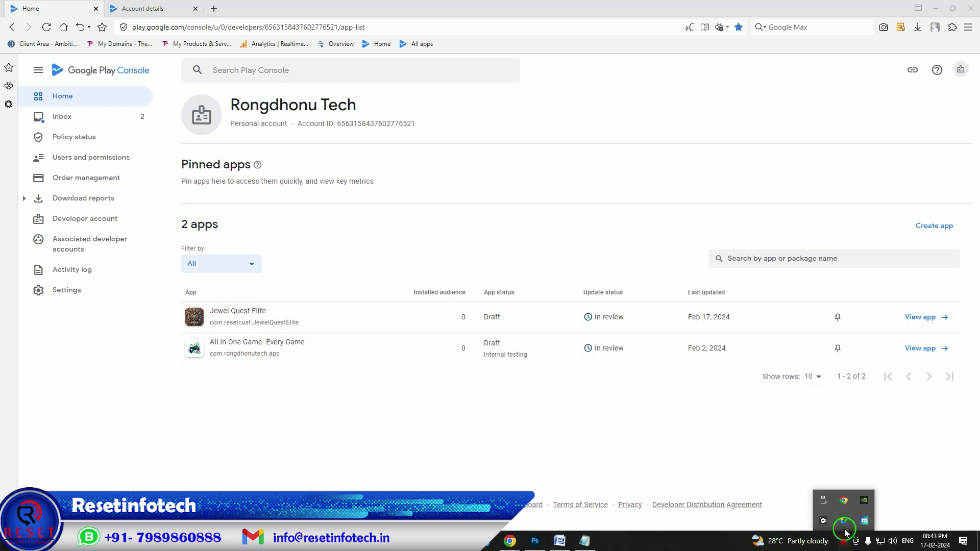
pyautogui.click(823, 521)
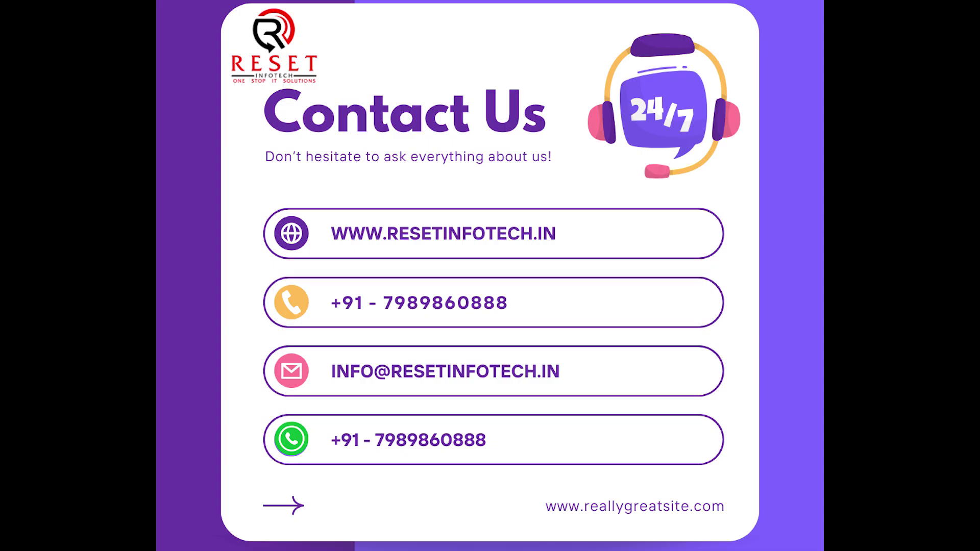